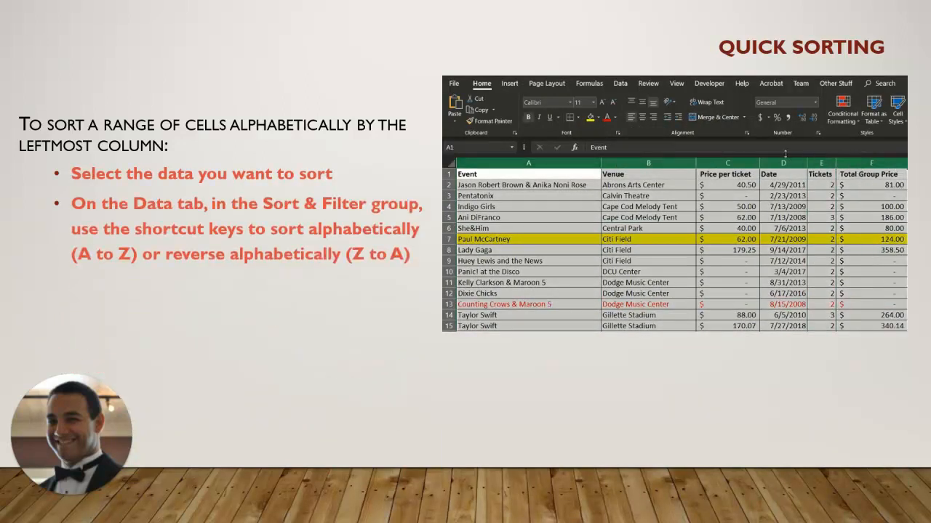
Sort the selected concert table by the Event column from A to Z, and reverse the order to Z to A.
click(618, 84)
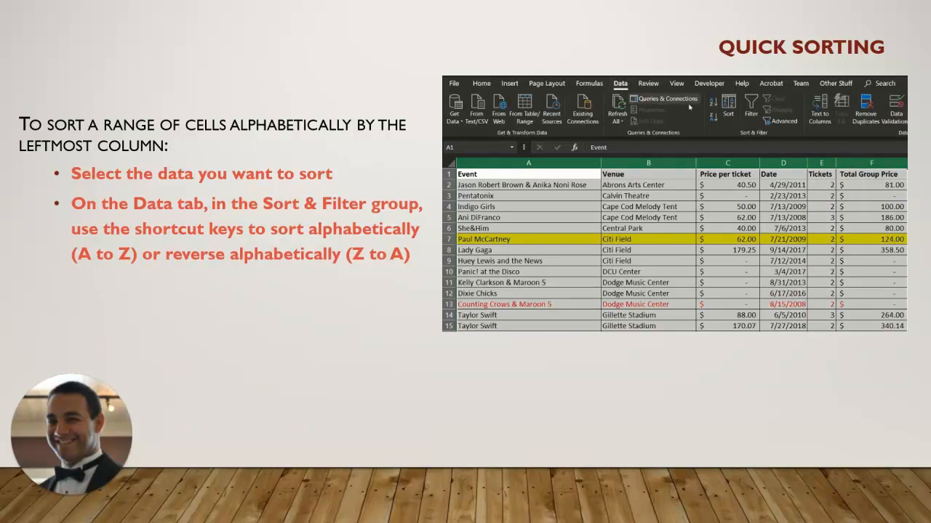
click(715, 105)
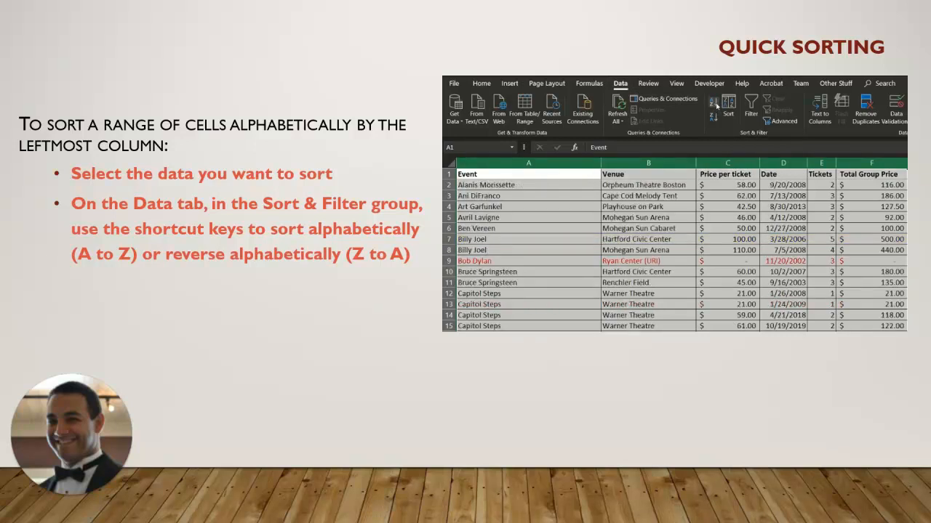
click(716, 120)
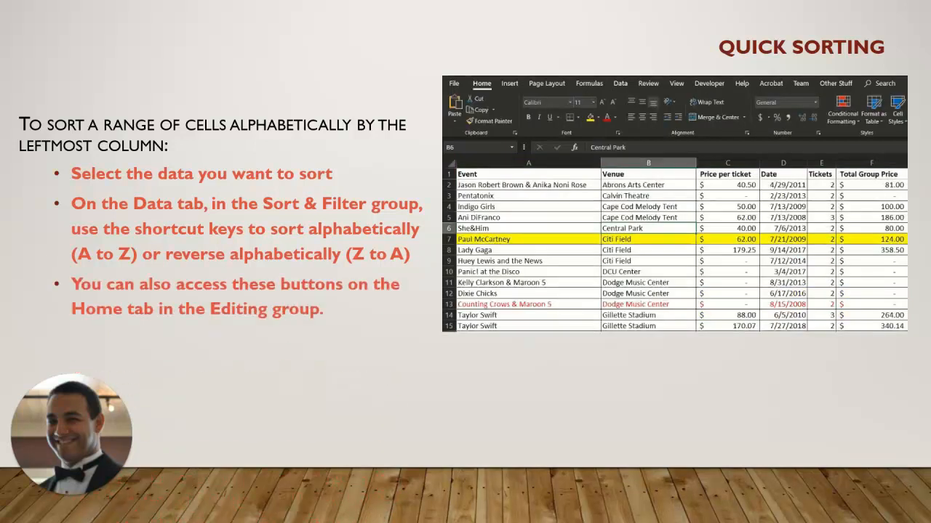
Select columns A through F and quick-sort the concerts by Event, first A to Z and finally Z to A.
drag(550, 160, 860, 161)
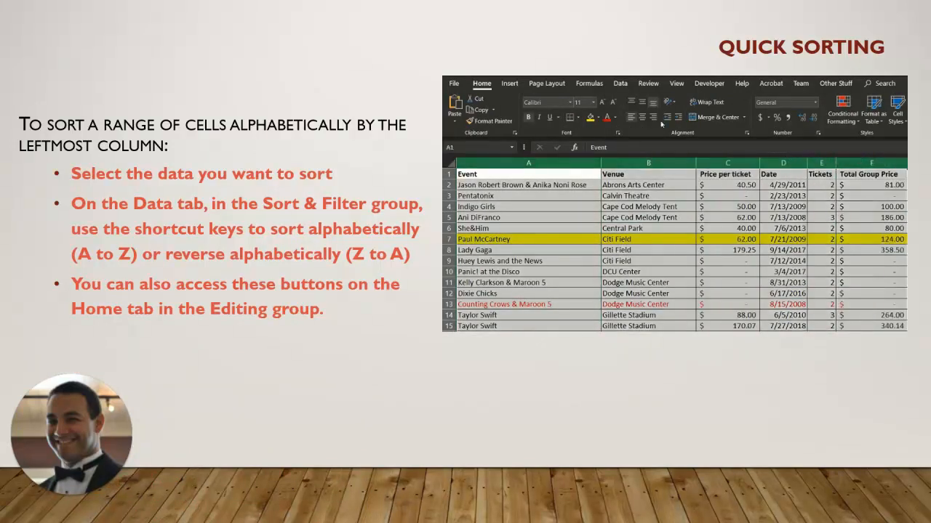
click(615, 85)
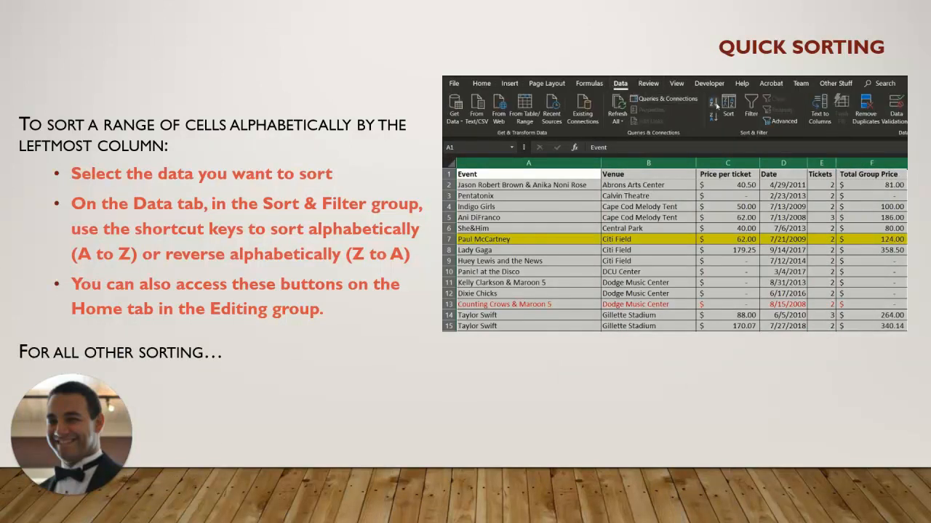
click(716, 106)
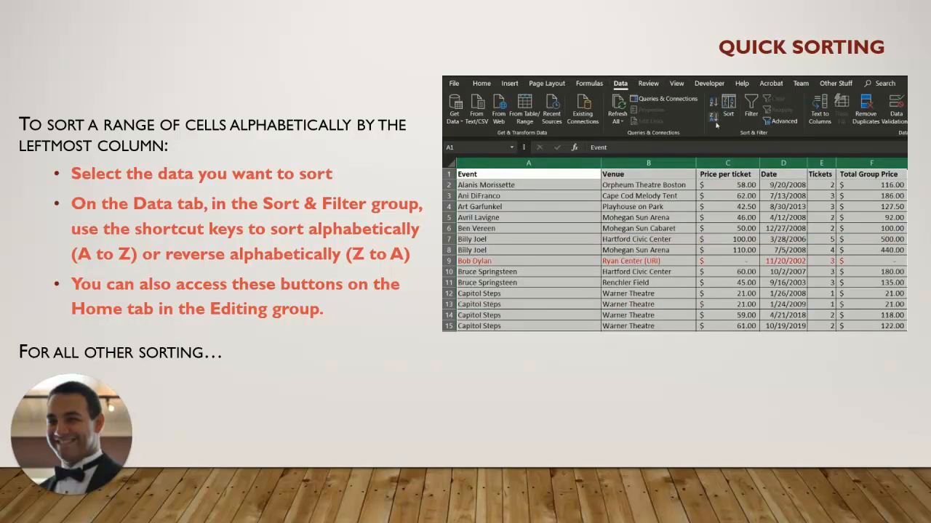
click(716, 122)
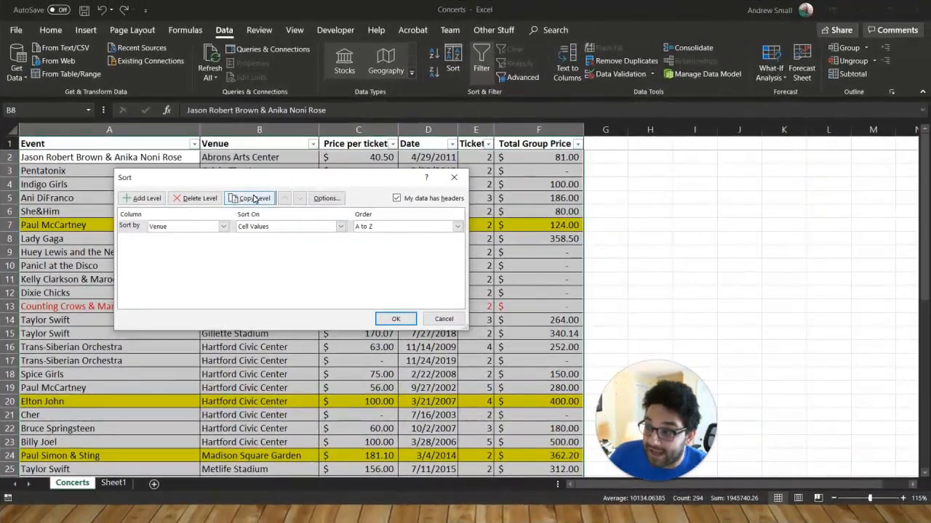
drag(228, 181, 254, 258)
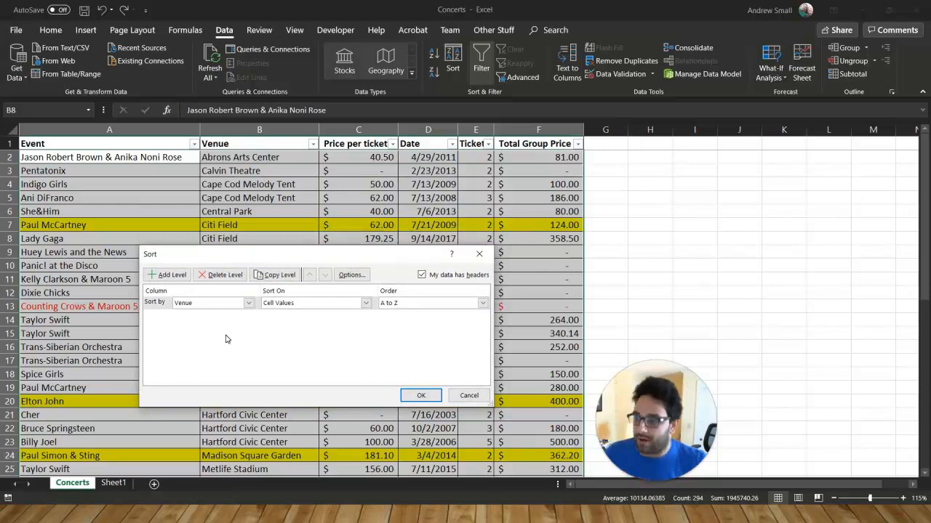
drag(292, 262, 274, 218)
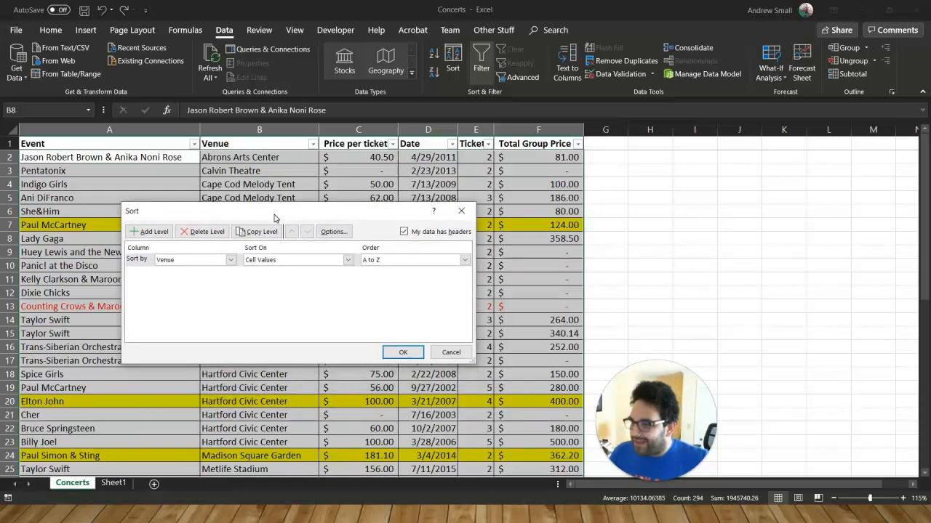
drag(274, 218, 243, 223)
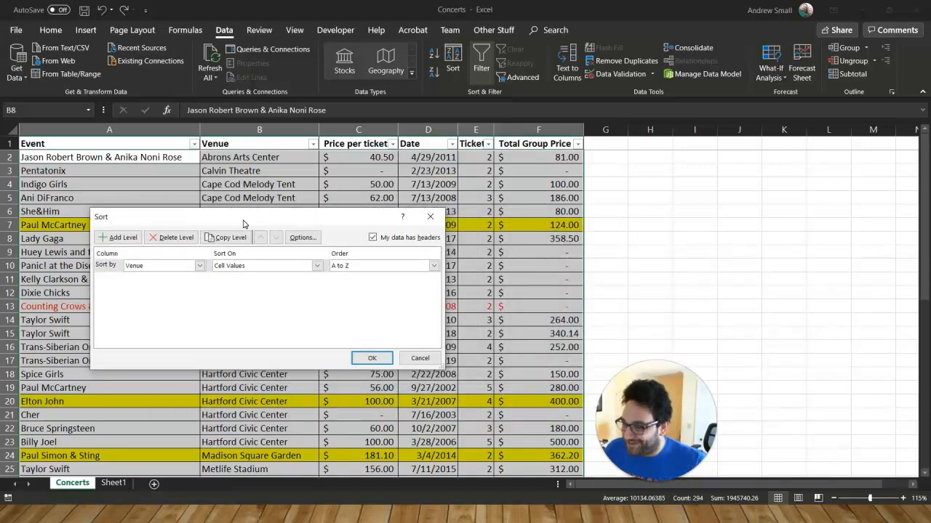
drag(244, 224, 368, 248)
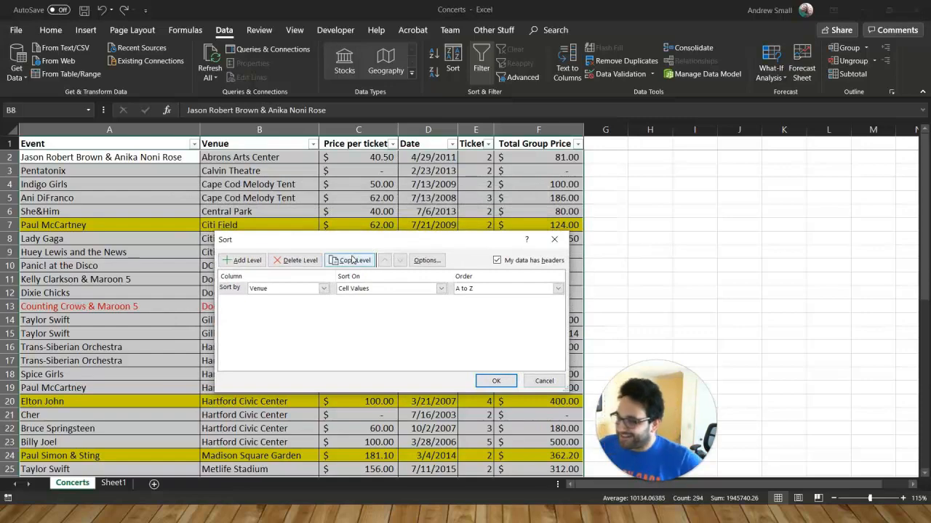
drag(327, 245, 184, 260)
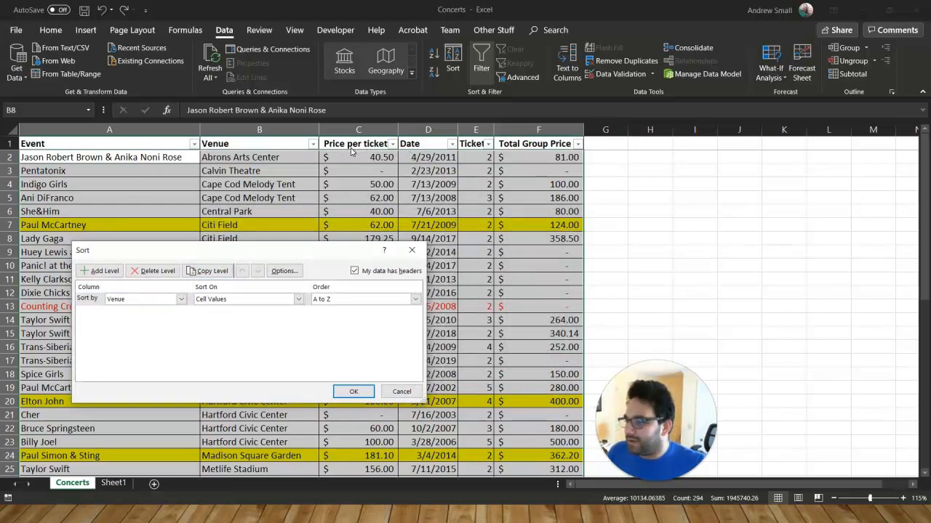
drag(238, 254, 395, 220)
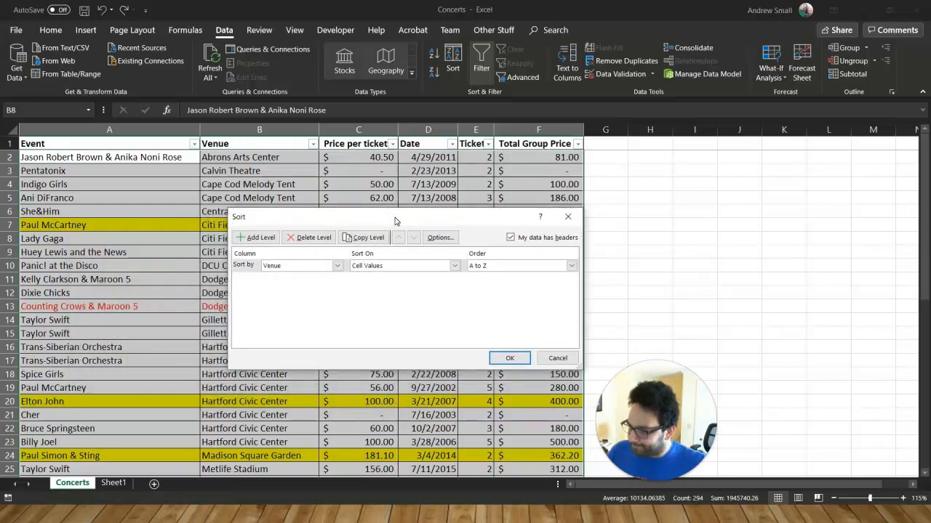
Sort the concert table by Date on cell values, ordered Newest to Oldest.
click(339, 266)
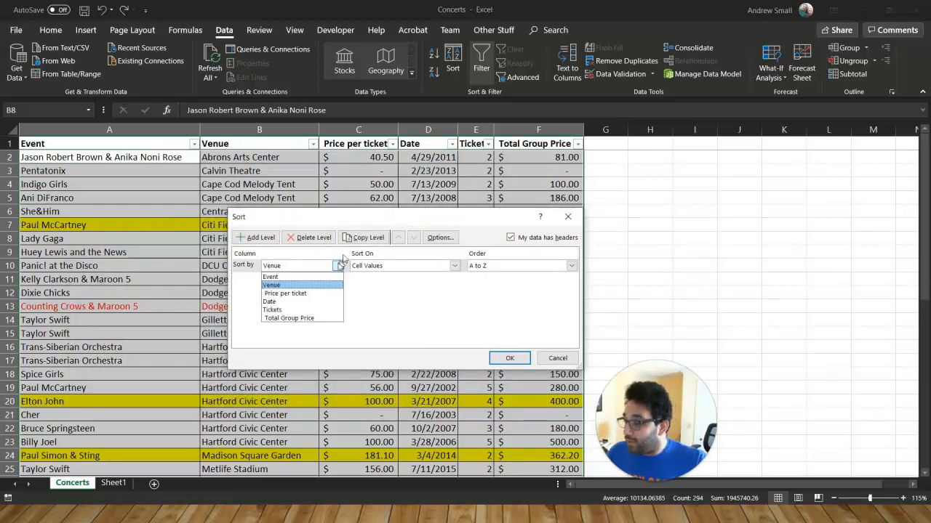
click(288, 302)
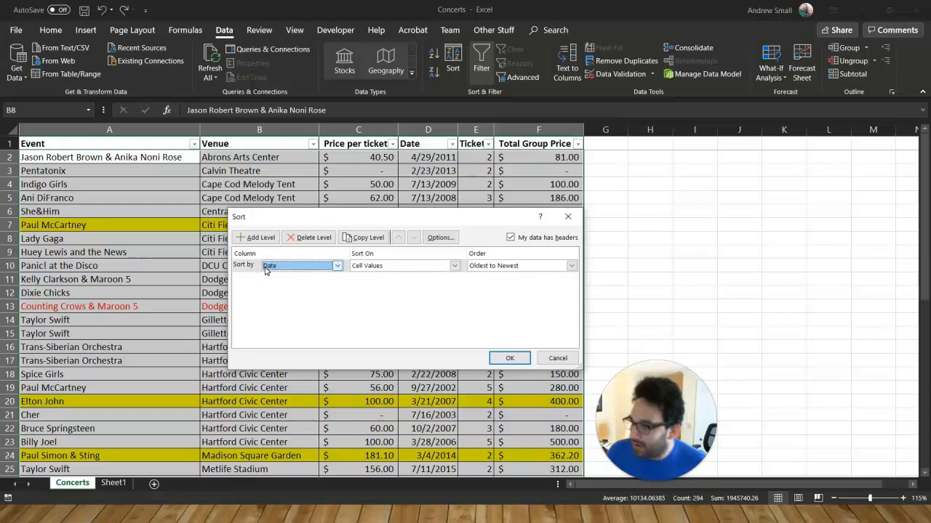
click(523, 266)
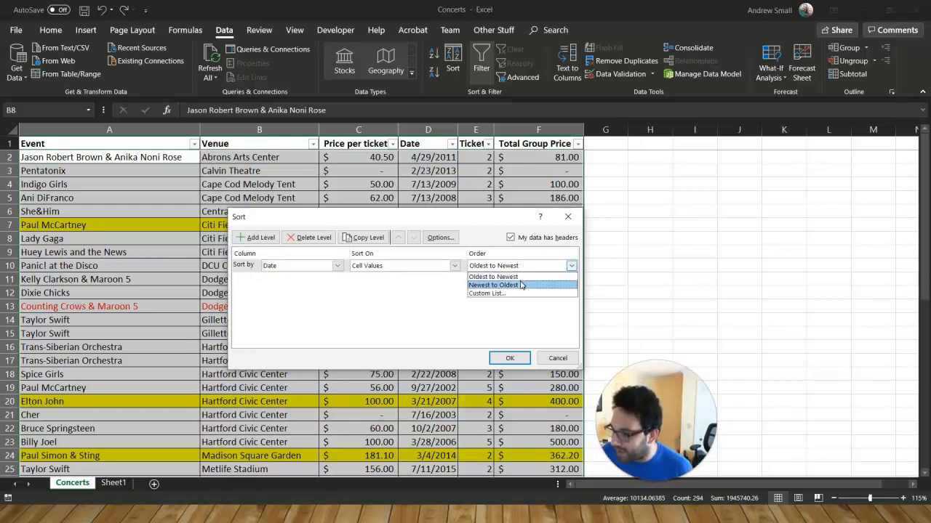
click(437, 300)
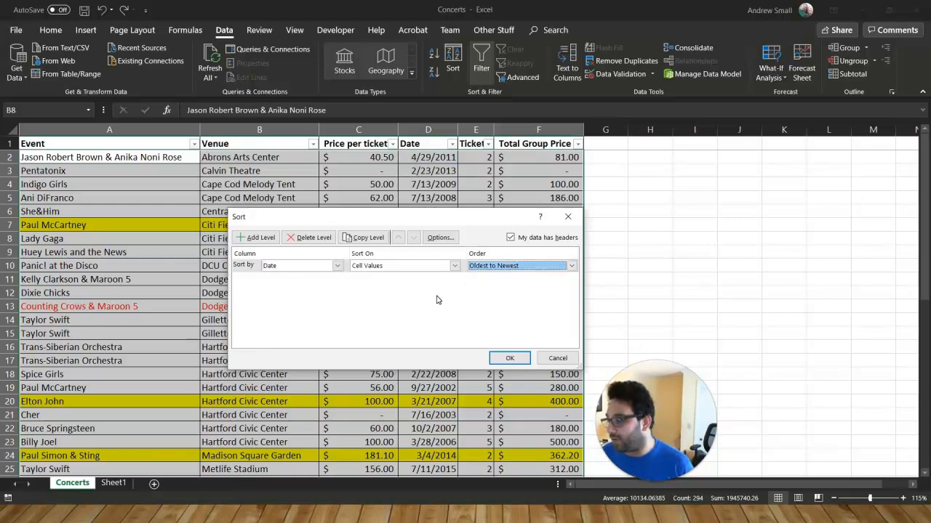
click(523, 267)
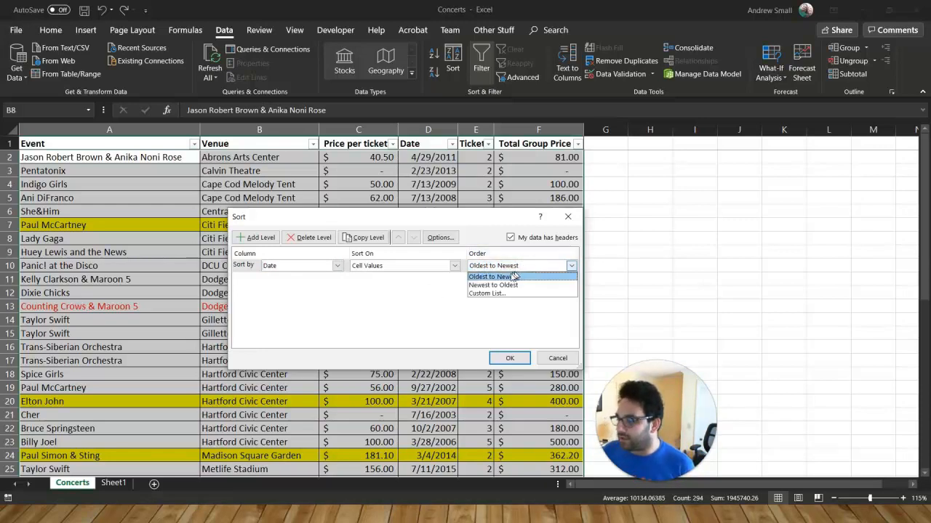
click(497, 286)
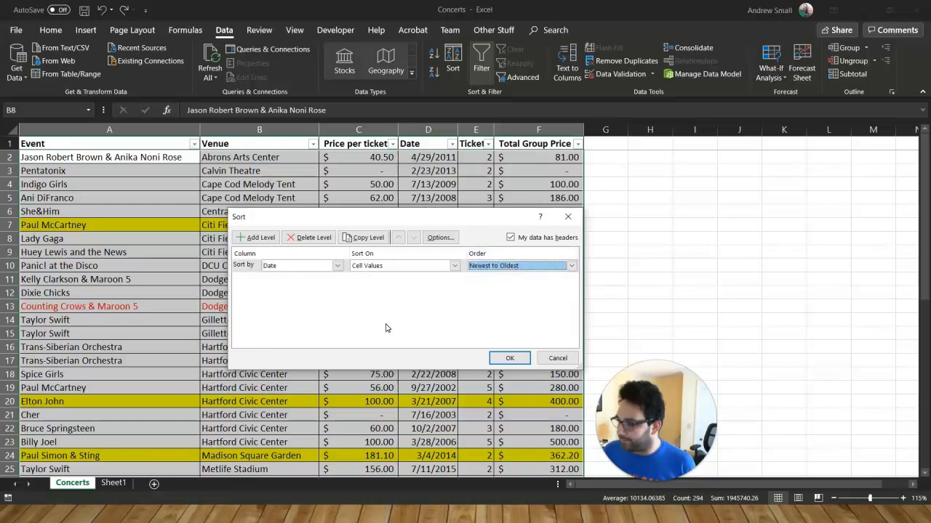
click(508, 358)
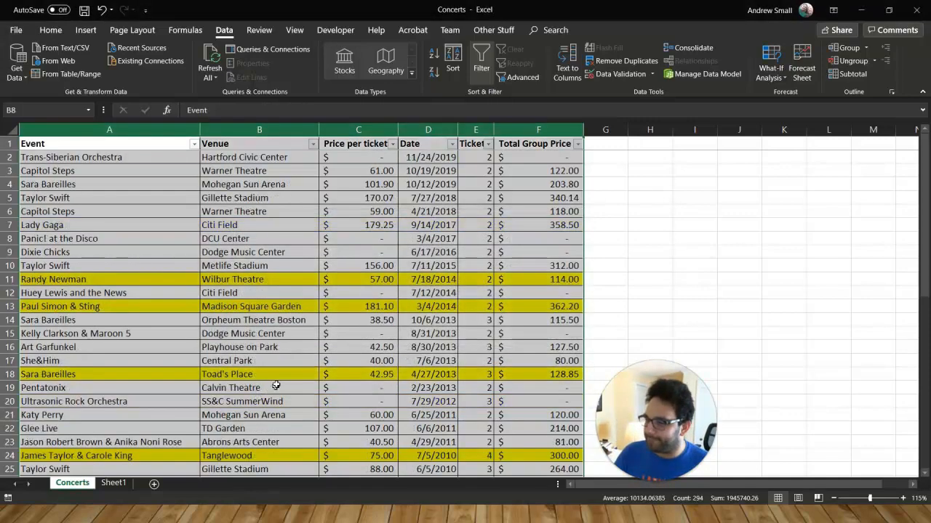
Select the whole concert table and set Event, A to Z, as the first level of a custom sort.
click(162, 210)
scroll(429, 211, down, 8)
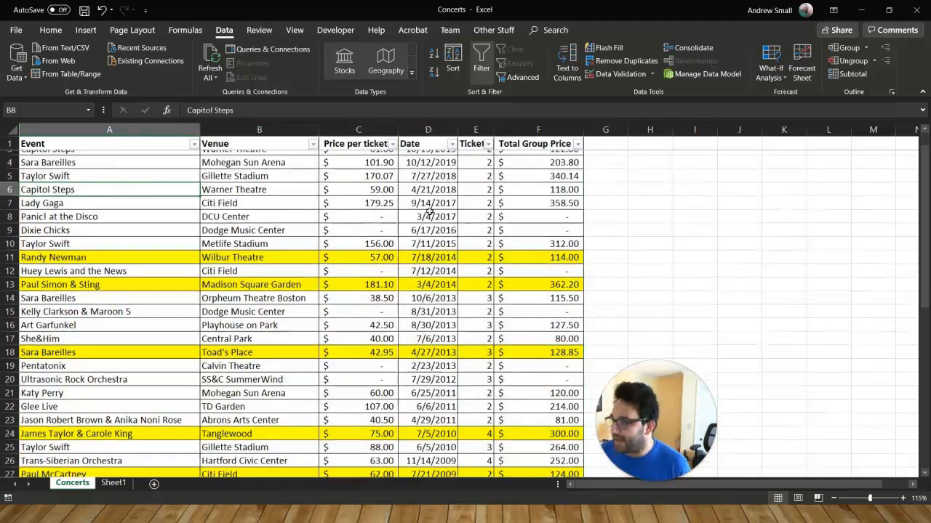
scroll(429, 211, down, 7)
scroll(439, 274, up, 15)
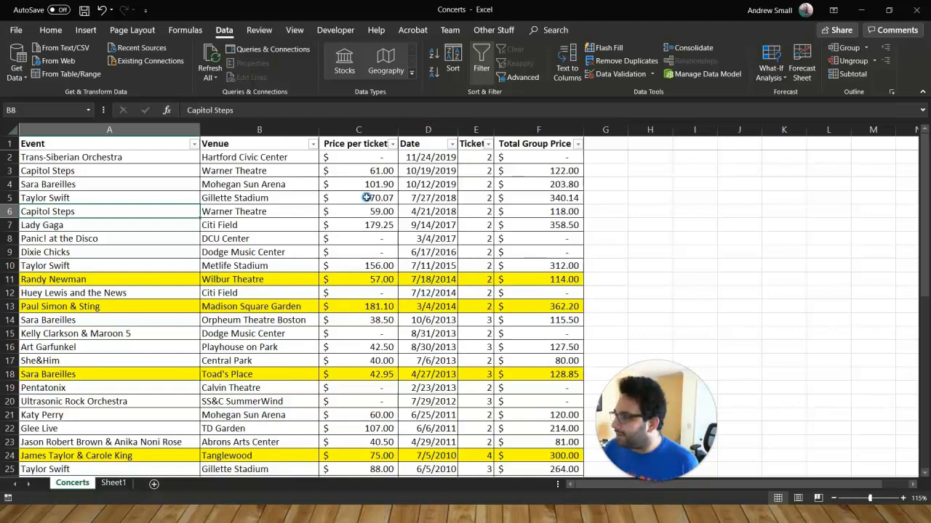
key(ctrl+a)
click(451, 66)
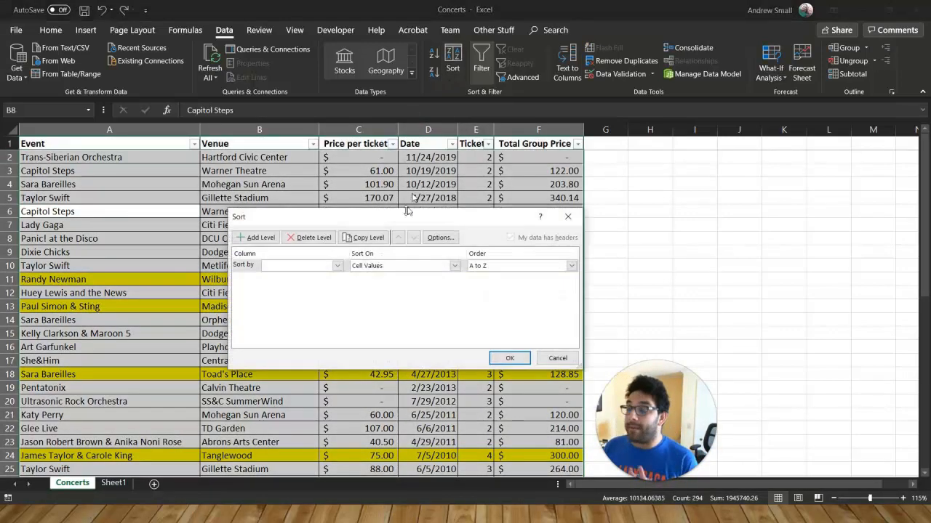
click(324, 267)
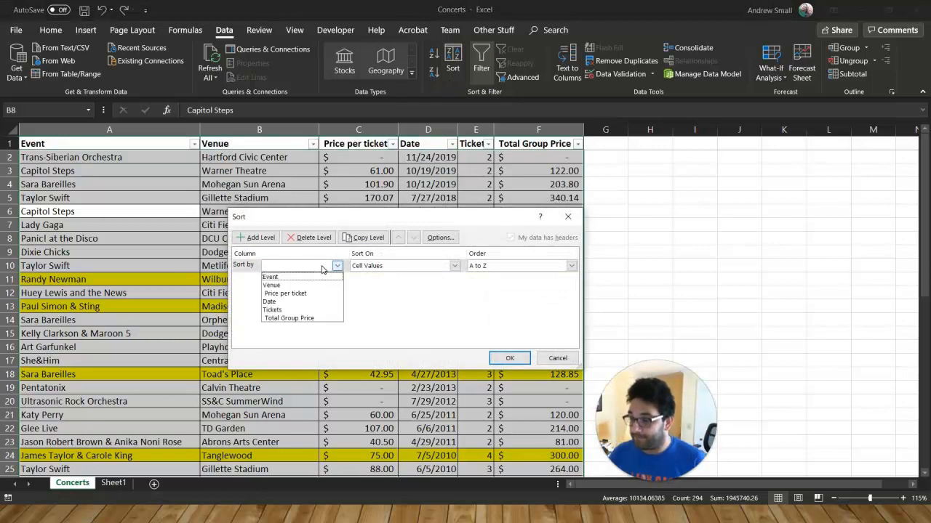
click(381, 285)
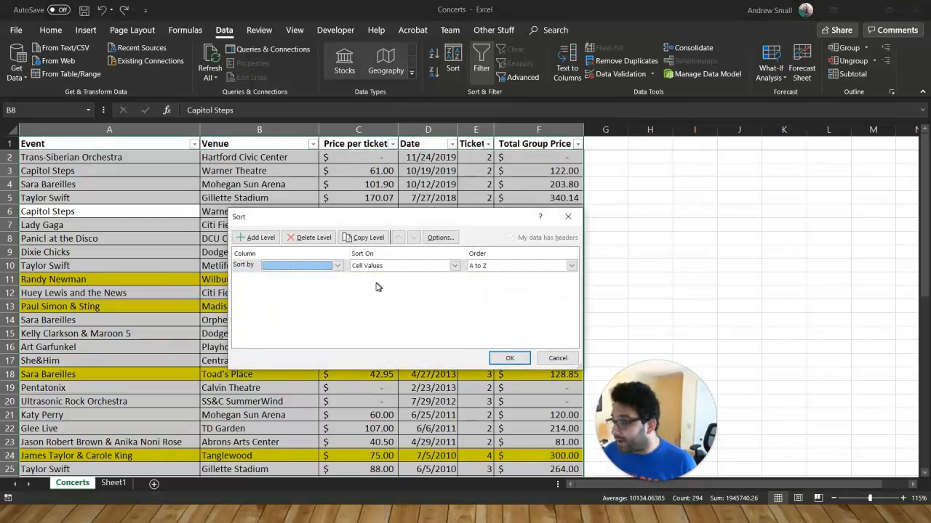
click(304, 268)
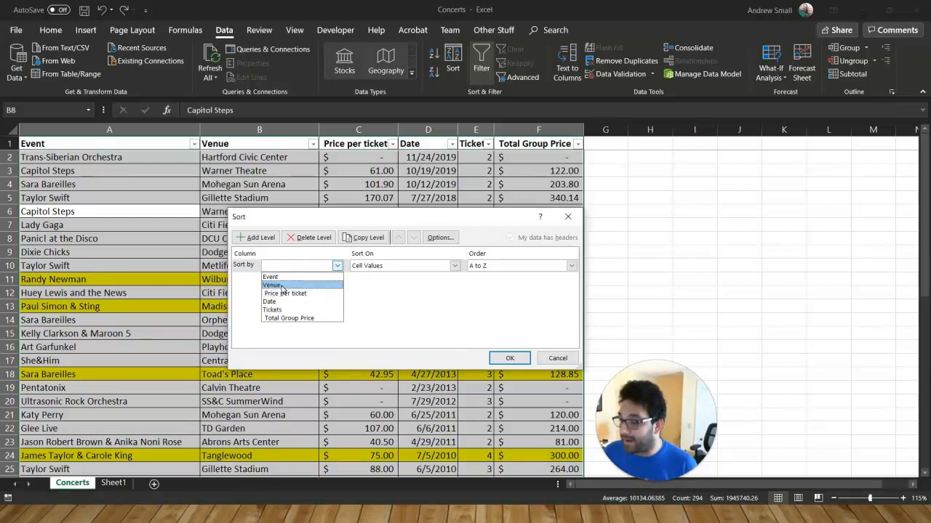
click(279, 279)
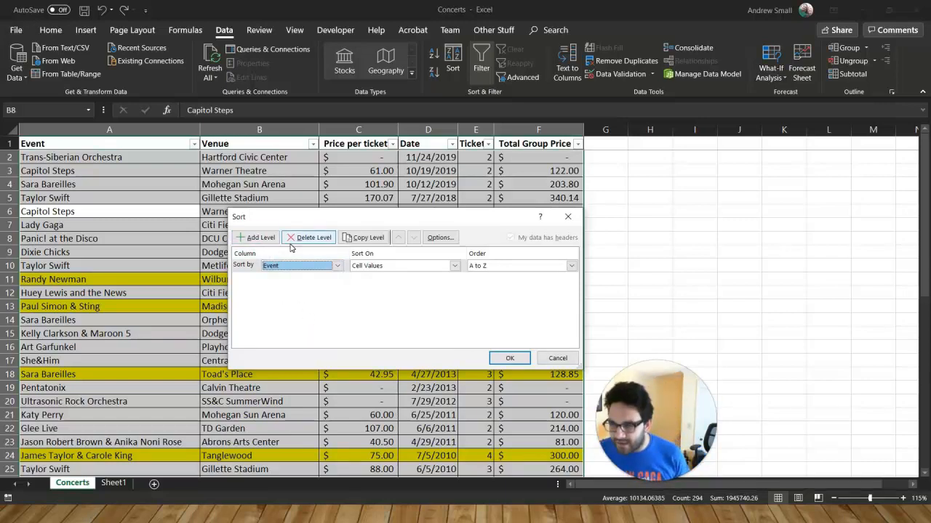
Add a second sort level by Date, Oldest to Newest, and apply the two-level sort.
click(252, 240)
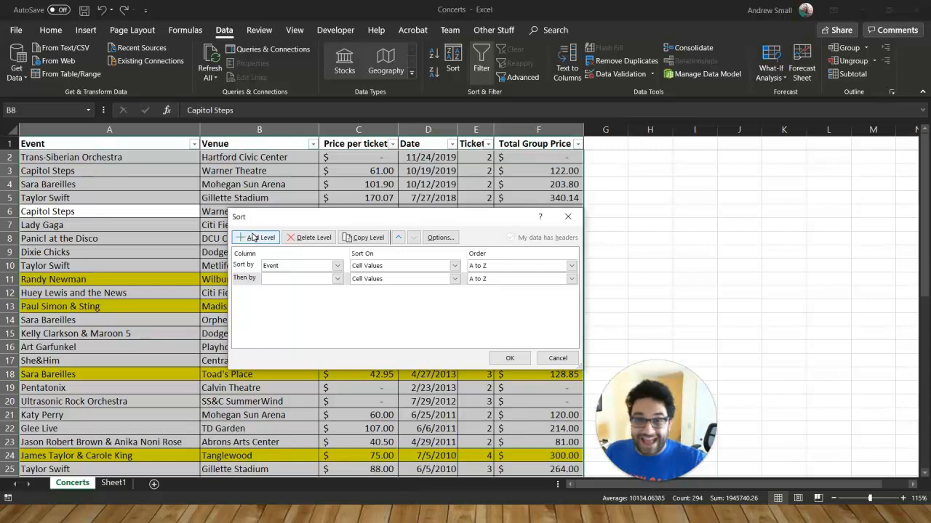
click(299, 281)
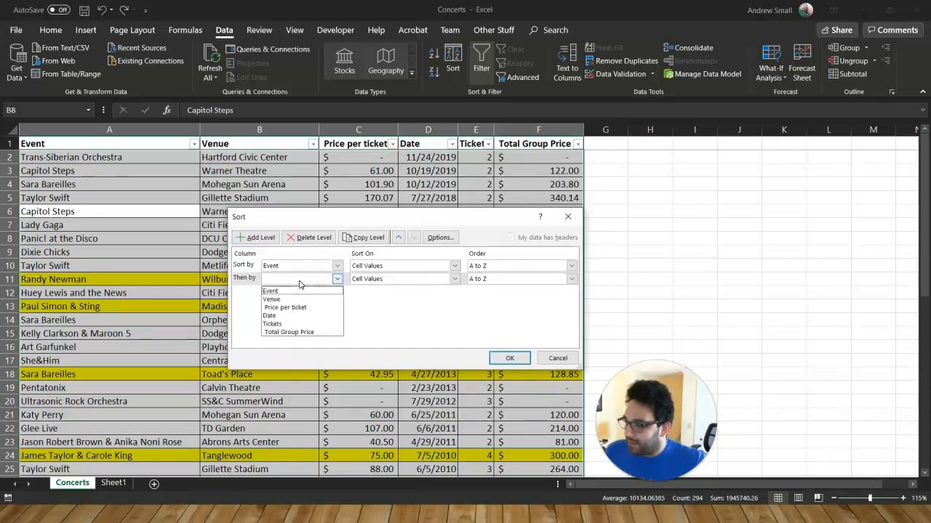
click(281, 317)
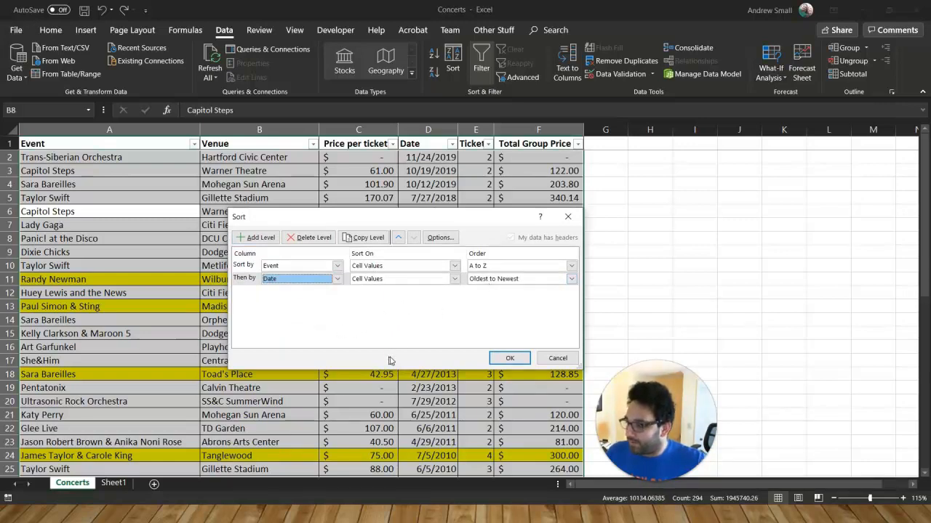
click(510, 359)
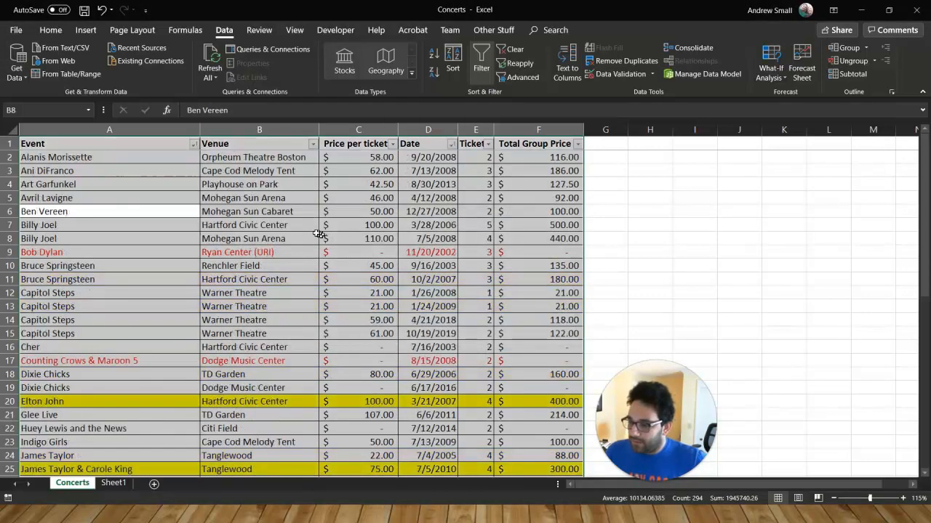
Review the sorted concert list and select the Sara Bareilles entries in A38:A41 to examine their date order.
scroll(273, 250, down, 4)
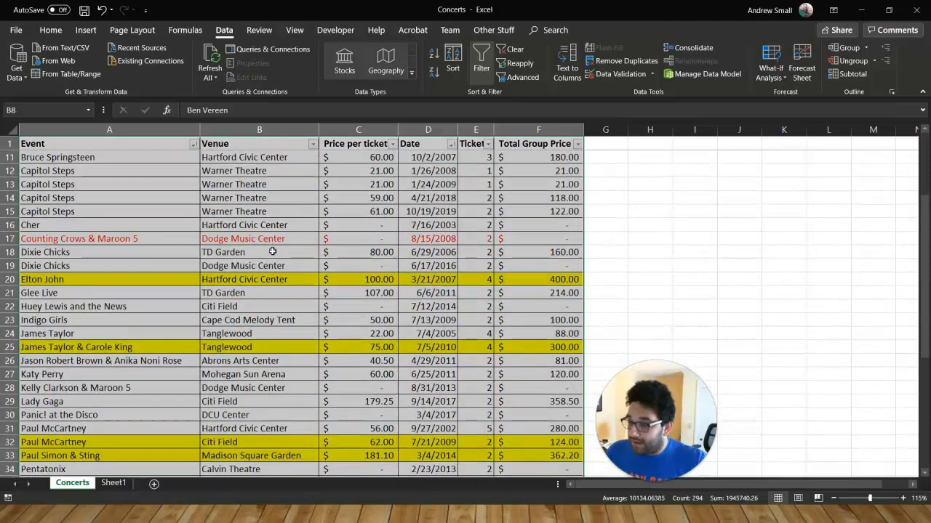
scroll(209, 259, up, 3)
scroll(206, 309, down, 3)
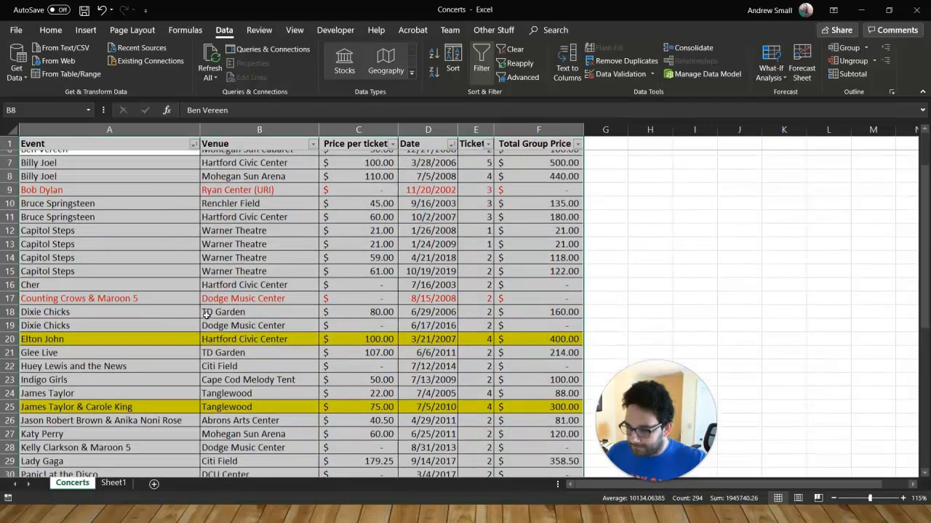
scroll(205, 313, down, 6)
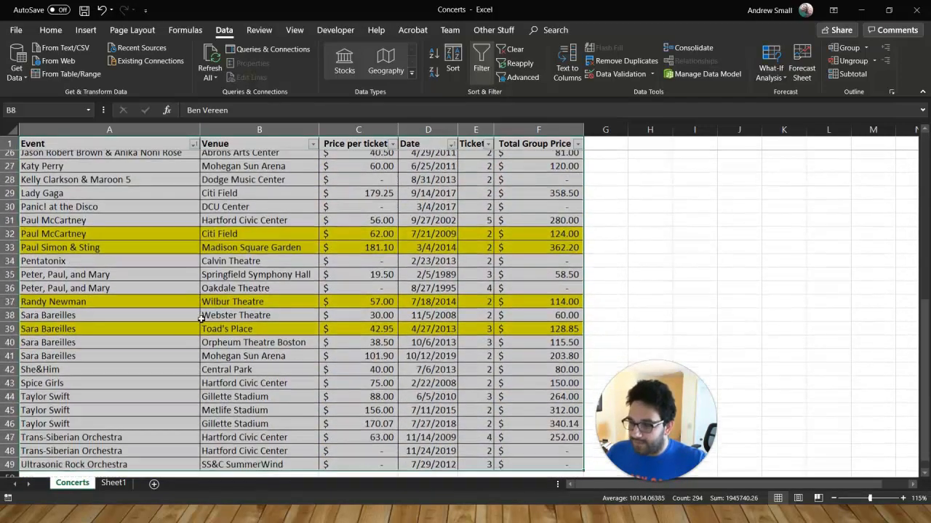
drag(77, 241, 165, 276)
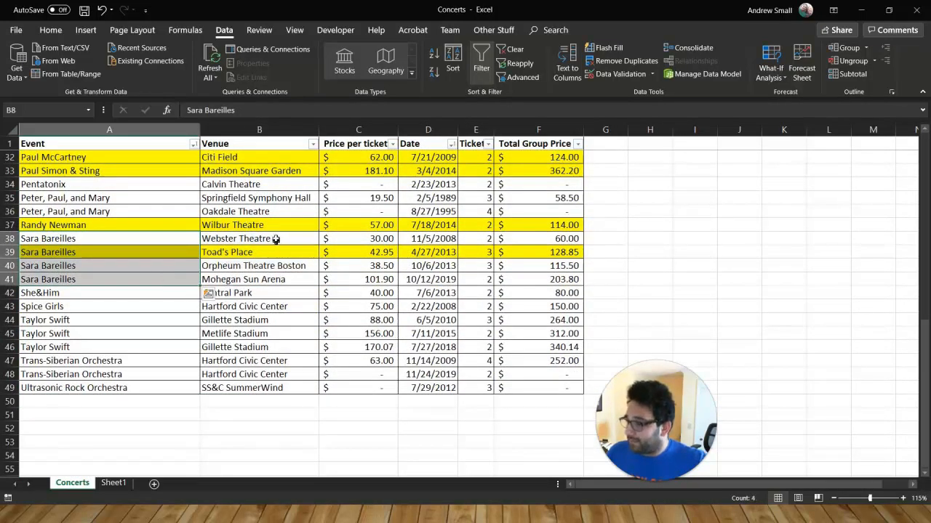
Examine the venues, dates and ticket prices of the Sara Bareilles entries in rows 38 to 41.
drag(422, 239, 225, 286)
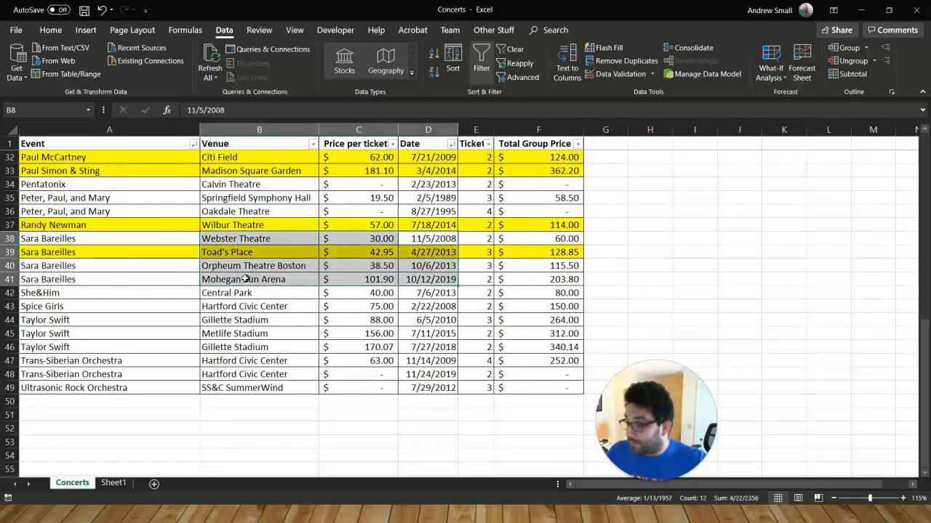
click(188, 296)
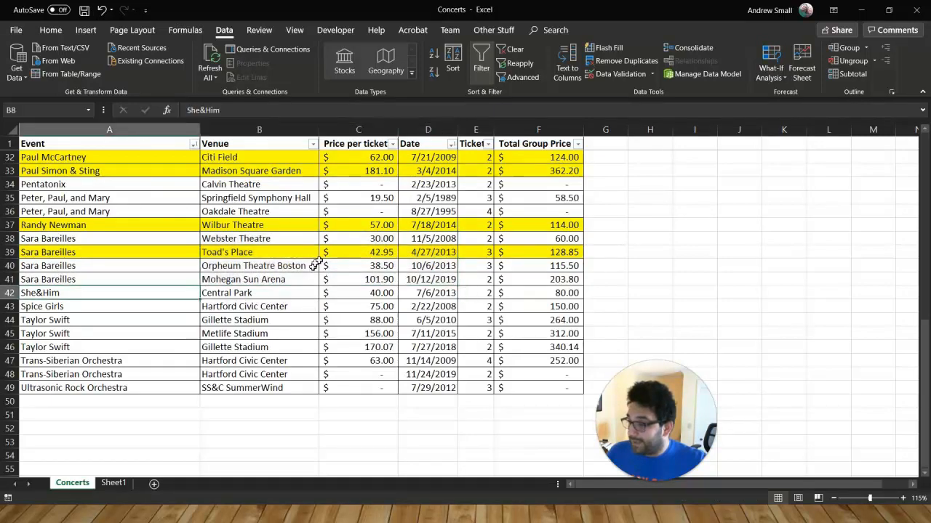
click(375, 243)
drag(375, 243, 375, 280)
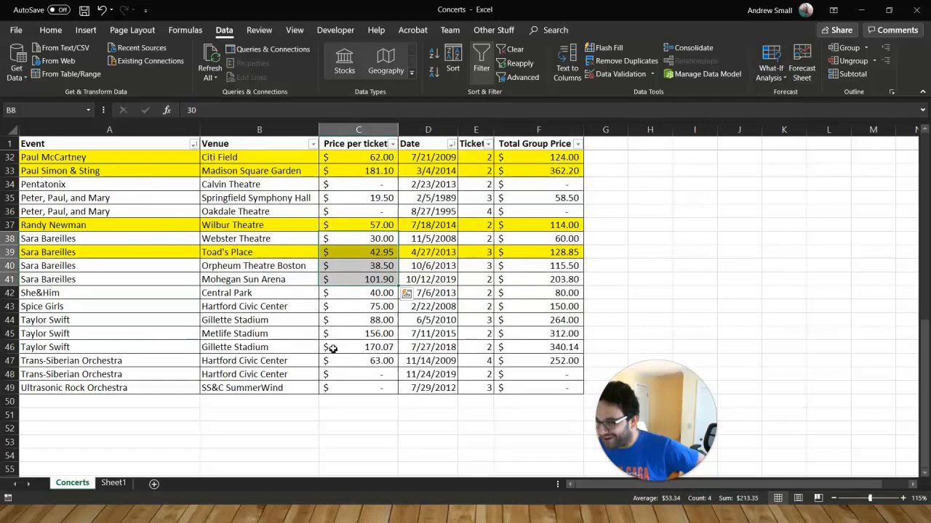
Select the whole concert table and delete the Date level from its custom sort.
scroll(328, 306, up, 10)
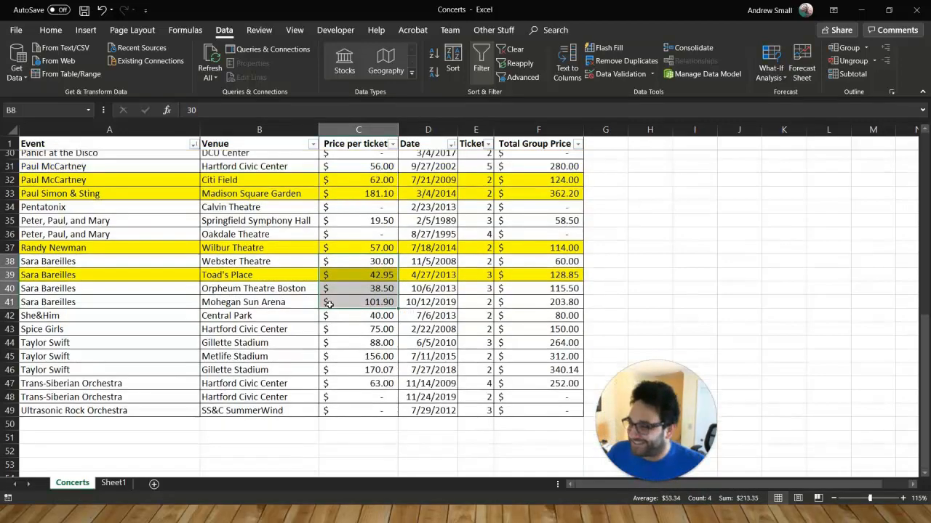
click(330, 322)
key(ctrl+a)
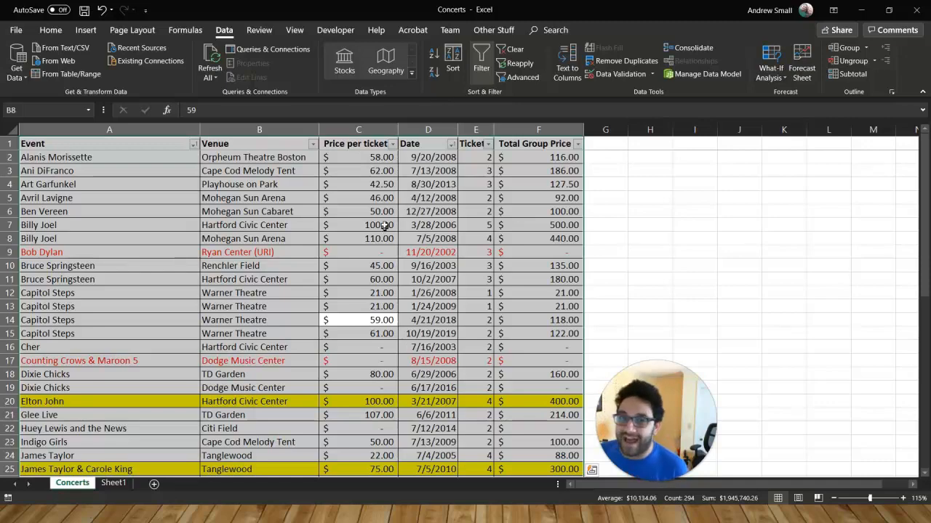
click(453, 67)
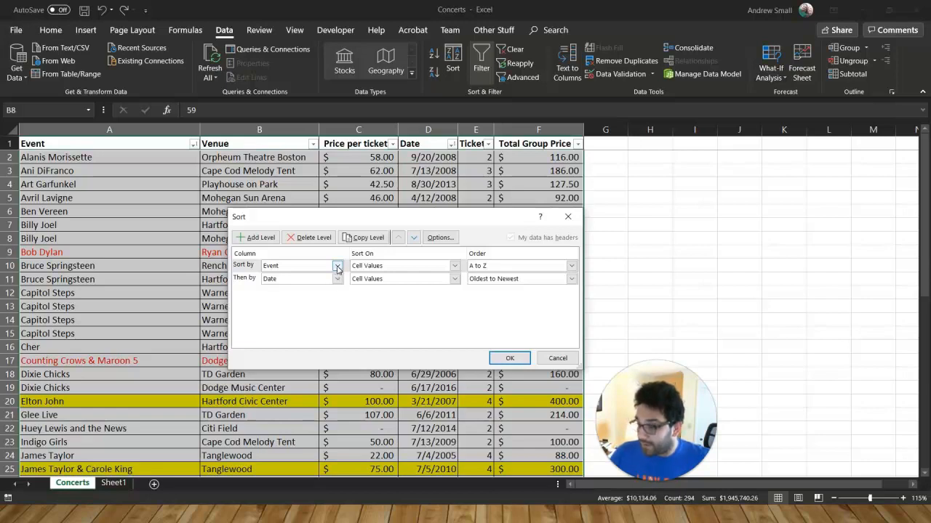
click(238, 280)
click(311, 238)
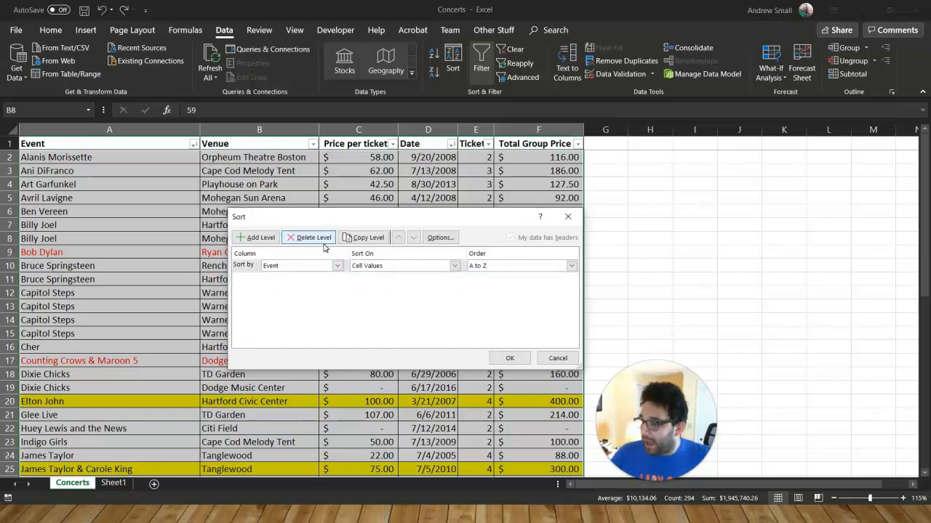
Keep Event as the sort column and set it to sort on Cell Color.
click(337, 267)
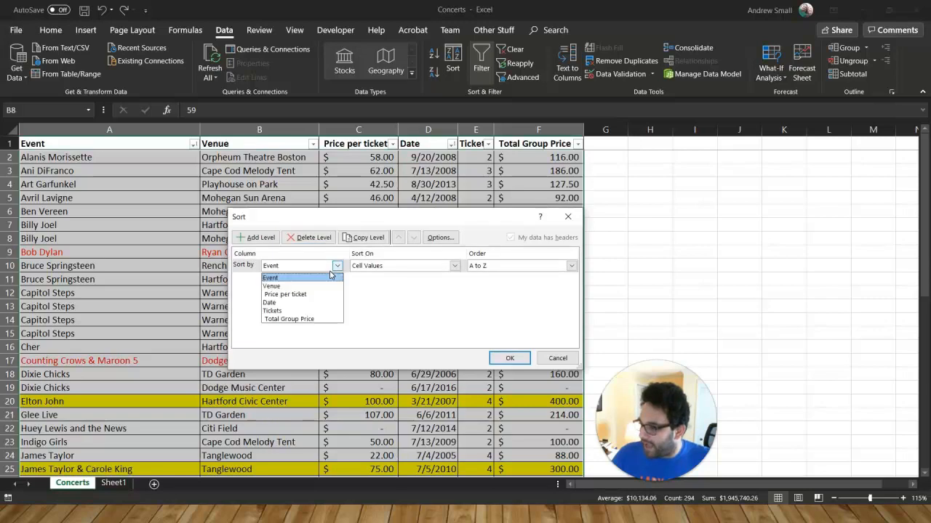
click(337, 266)
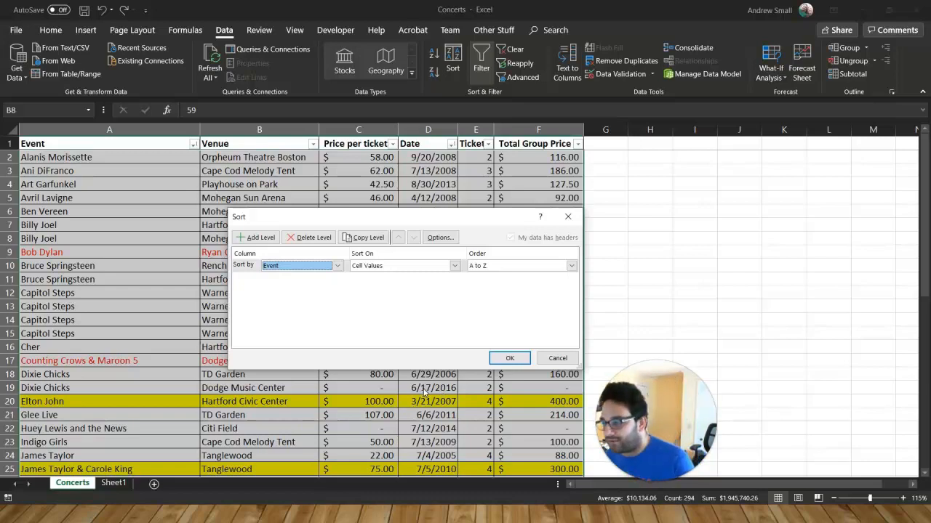
click(420, 266)
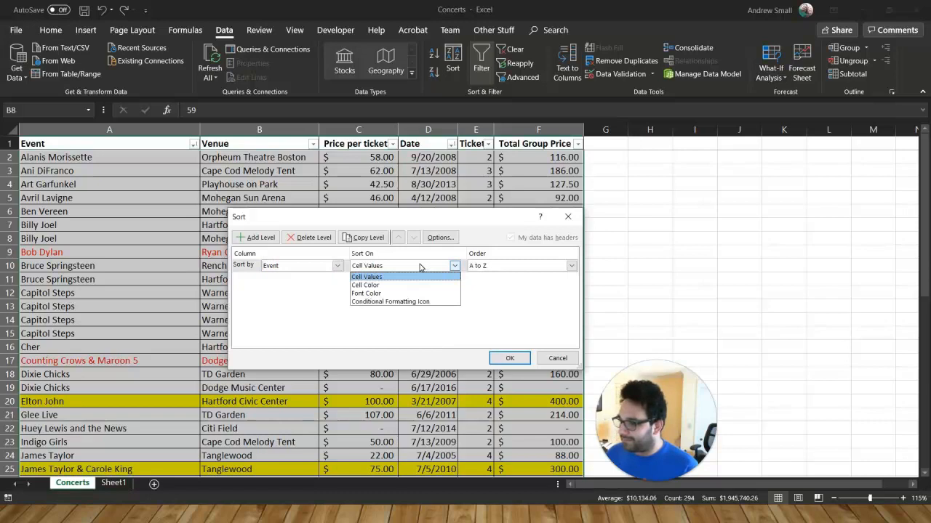
click(381, 285)
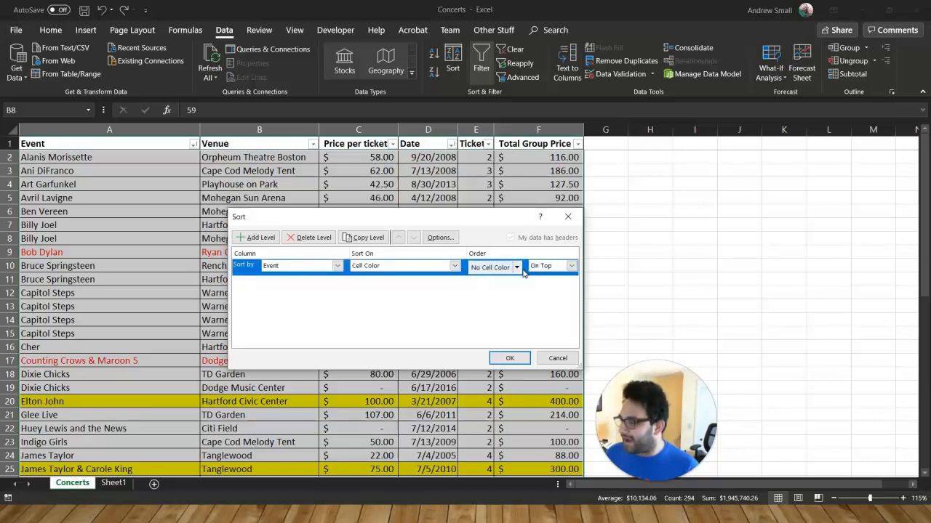
click(455, 267)
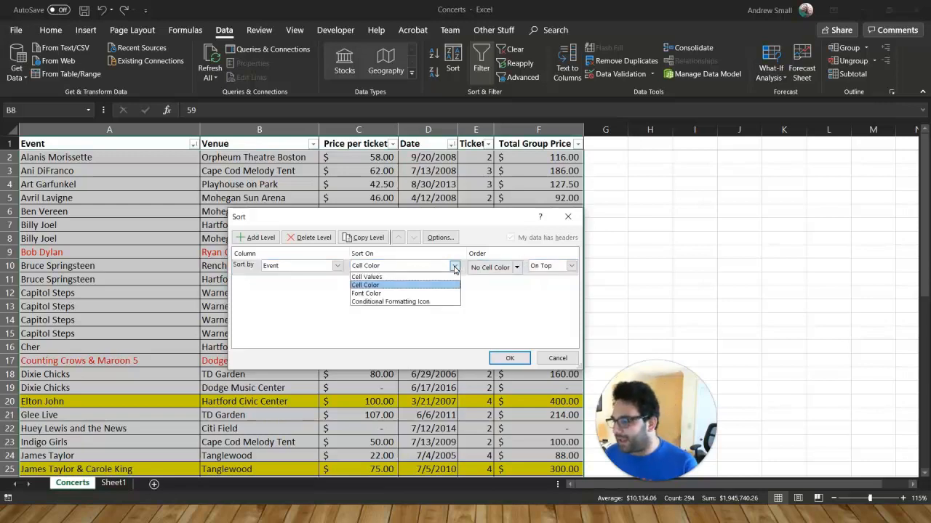
click(388, 285)
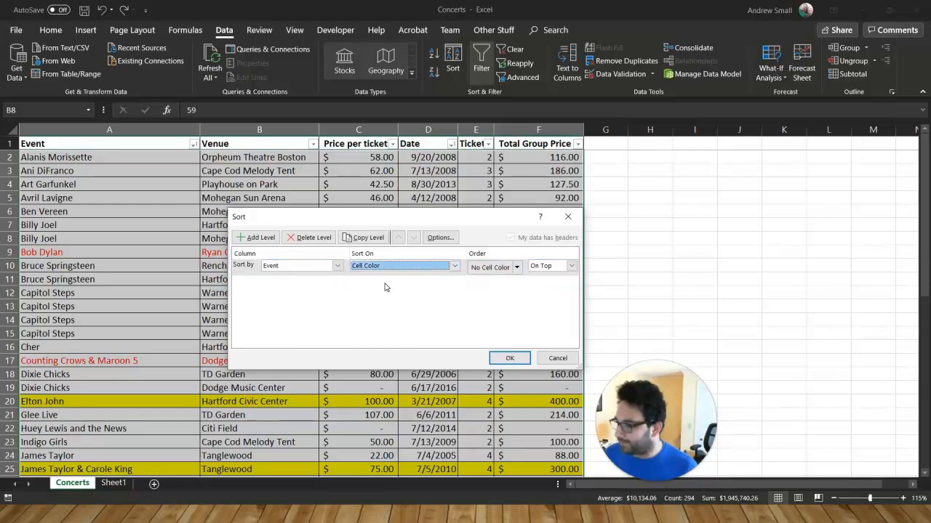
Set the cell color order to yellow, On Top, and apply the sort.
click(518, 269)
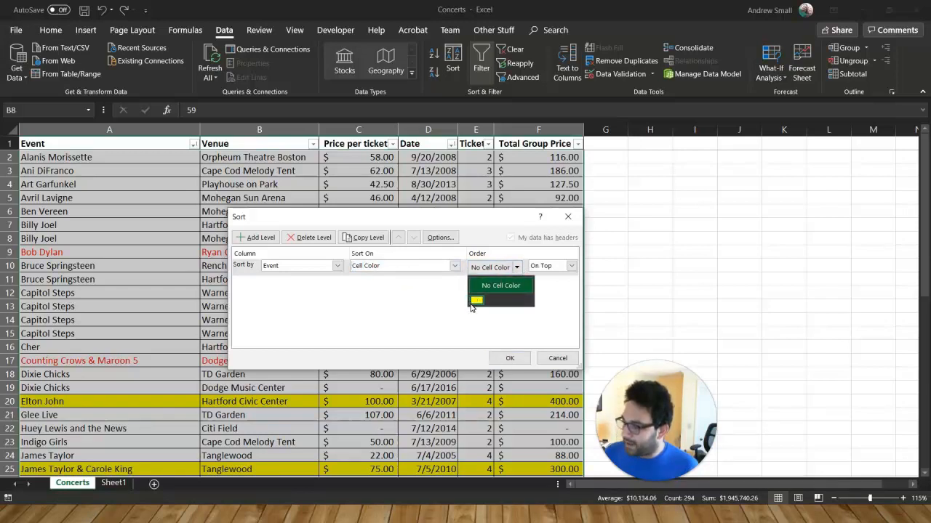
click(474, 301)
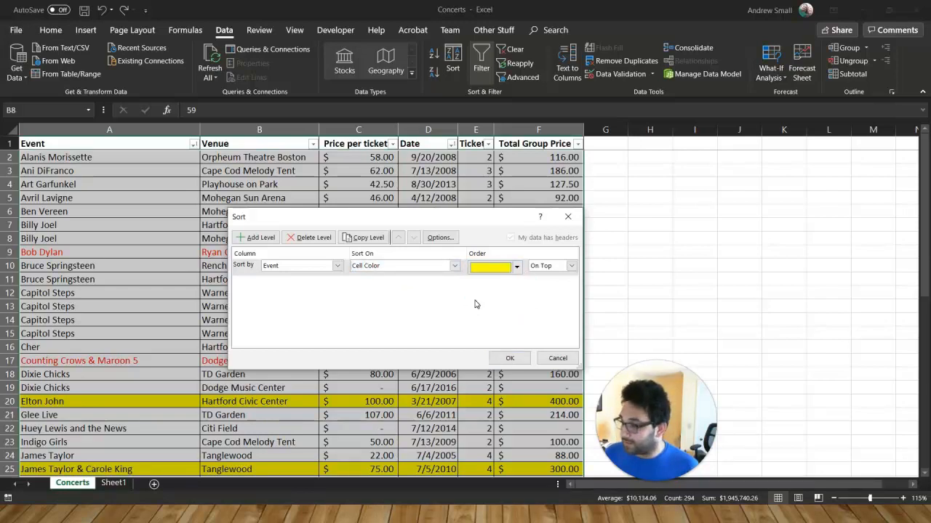
click(571, 267)
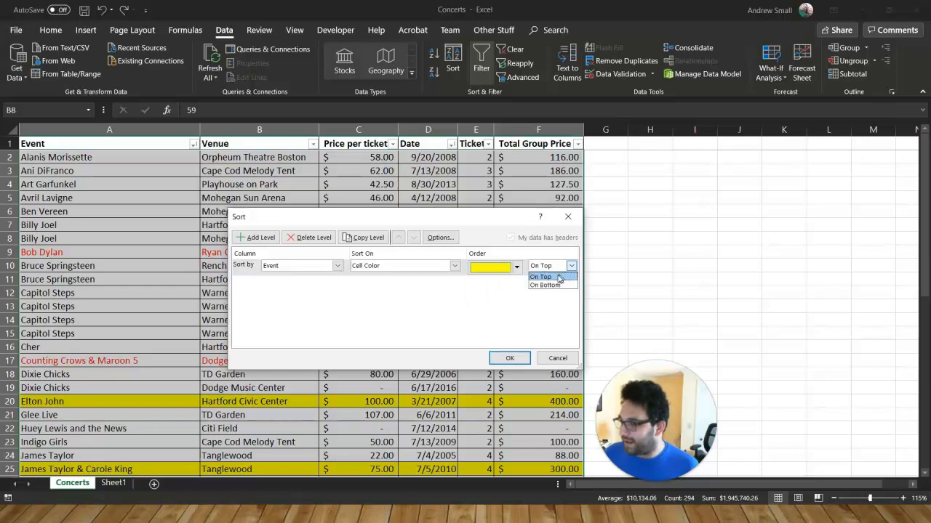
click(550, 280)
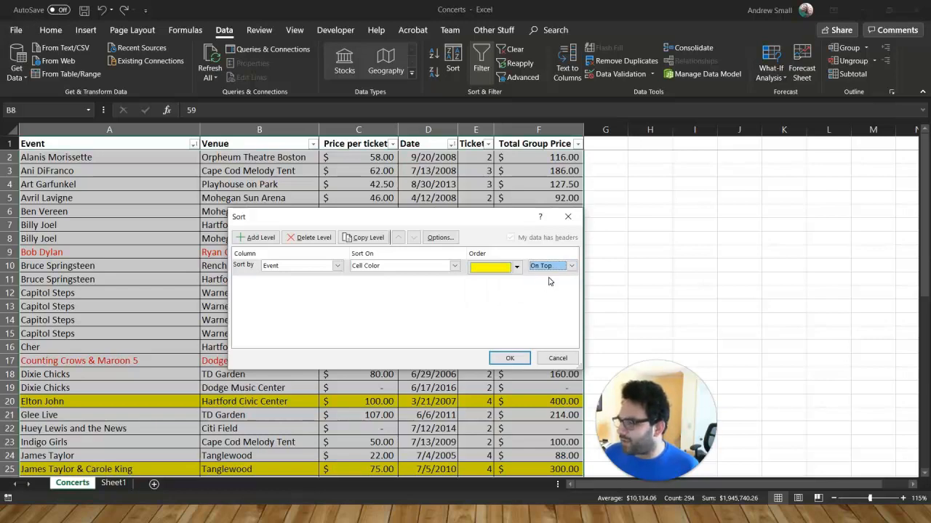
click(511, 360)
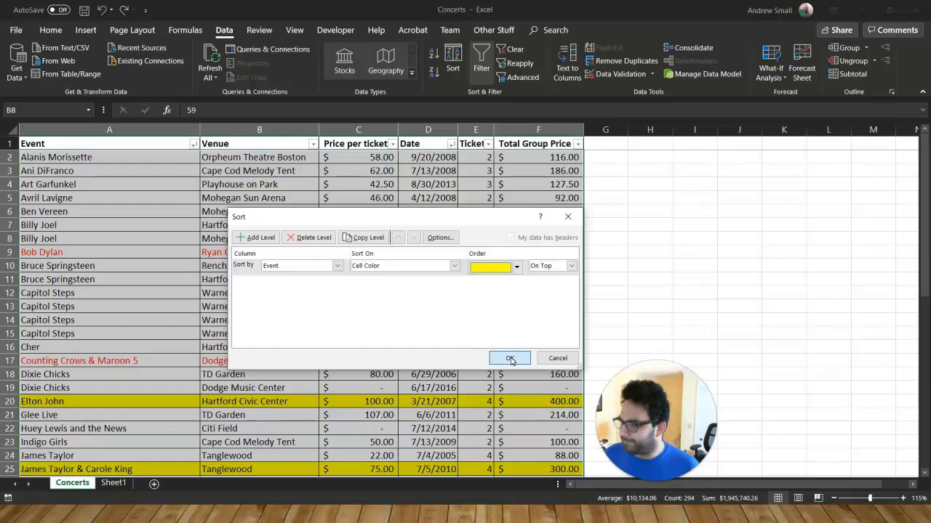
click(280, 306)
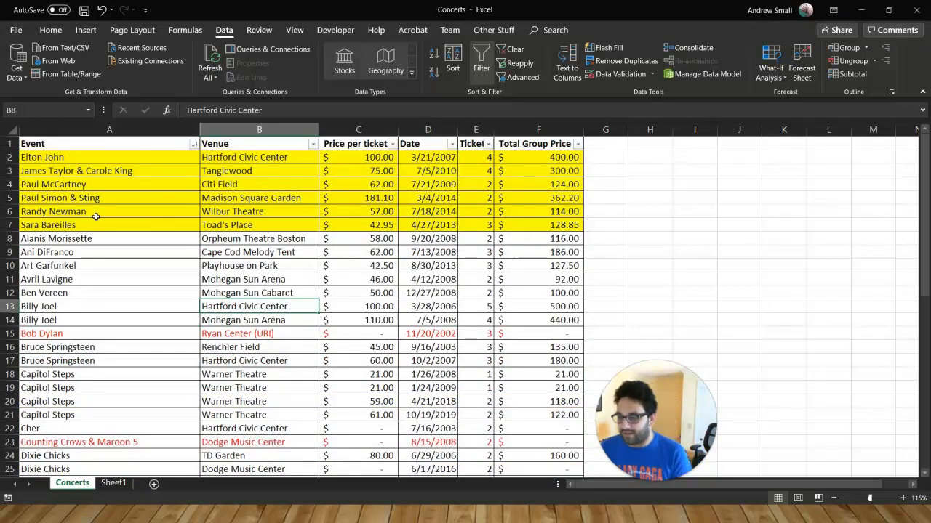
Select the whole concert table and add a second custom sort level by Event on Font Color.
click(154, 212)
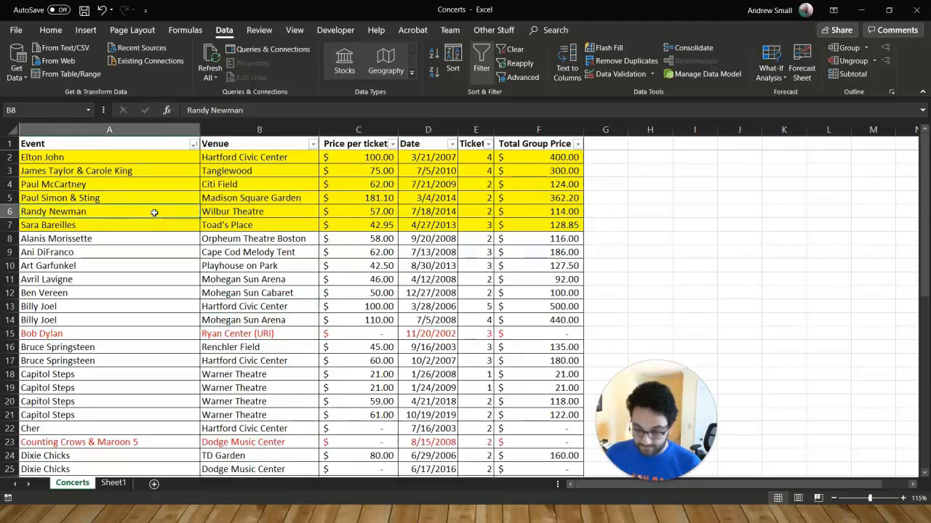
key(ctrl+a)
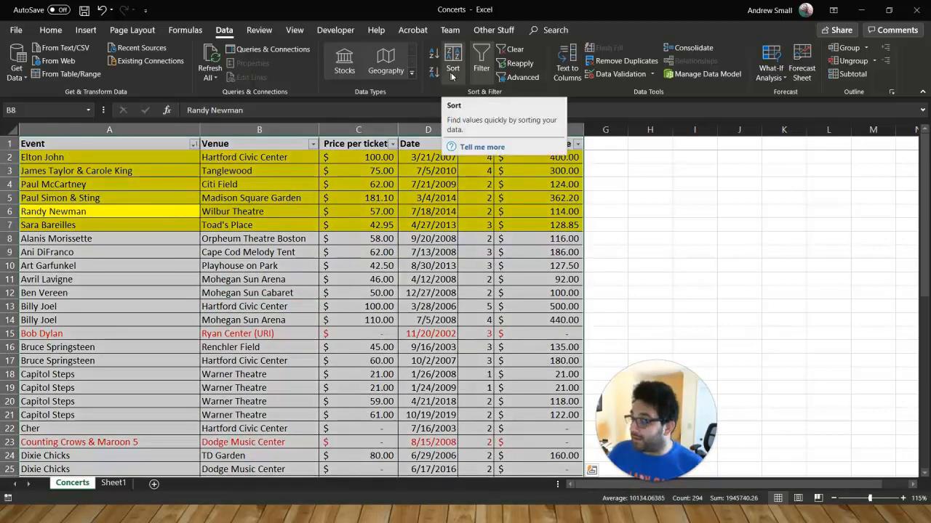
click(452, 69)
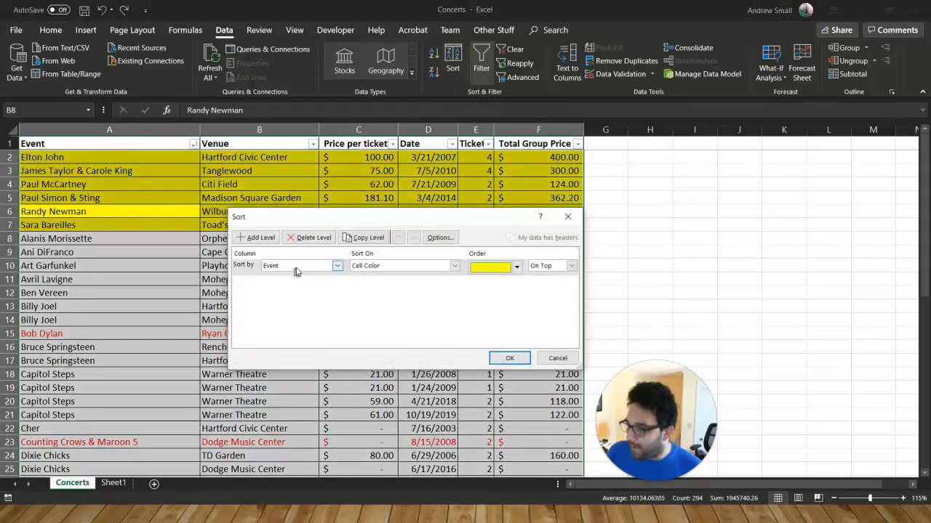
click(251, 237)
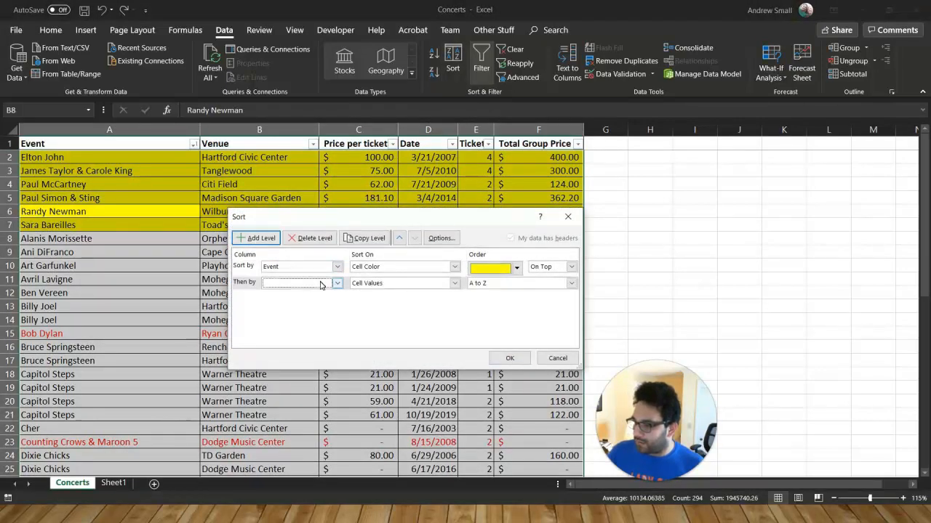
click(321, 283)
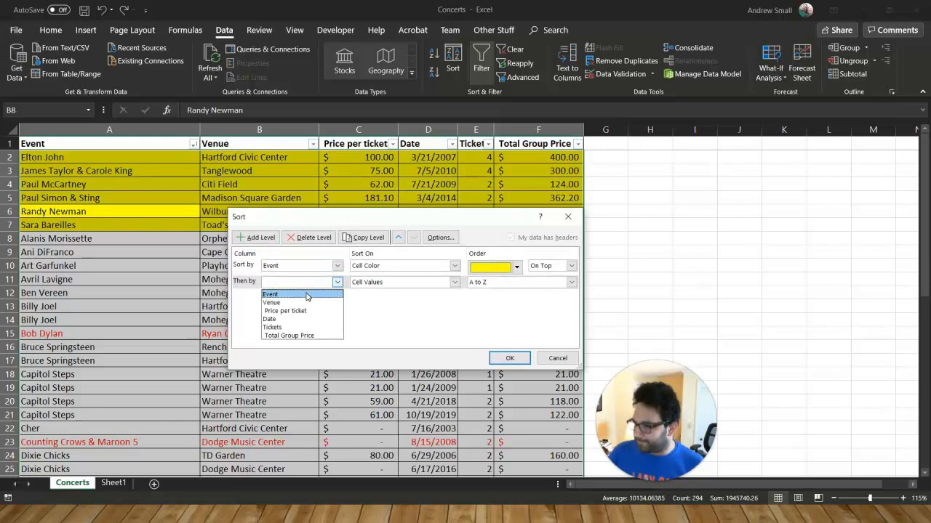
click(306, 294)
click(435, 283)
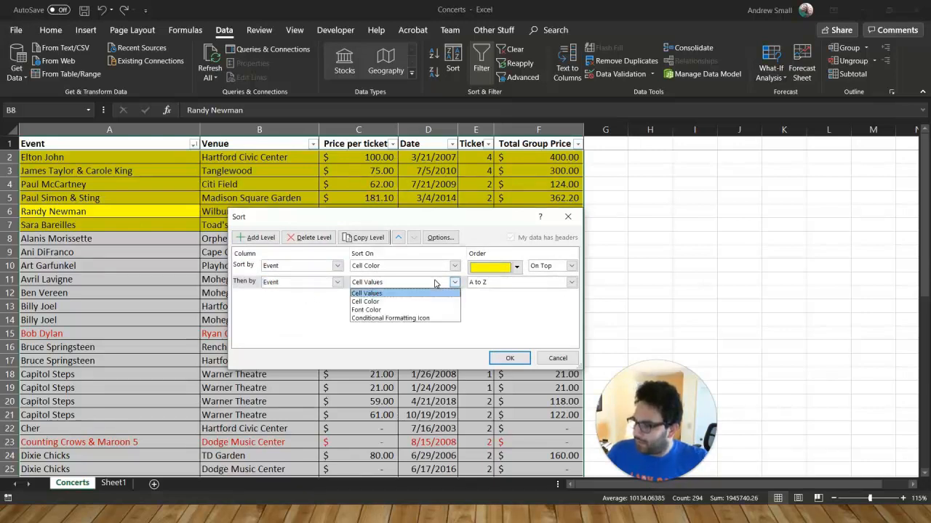
click(383, 310)
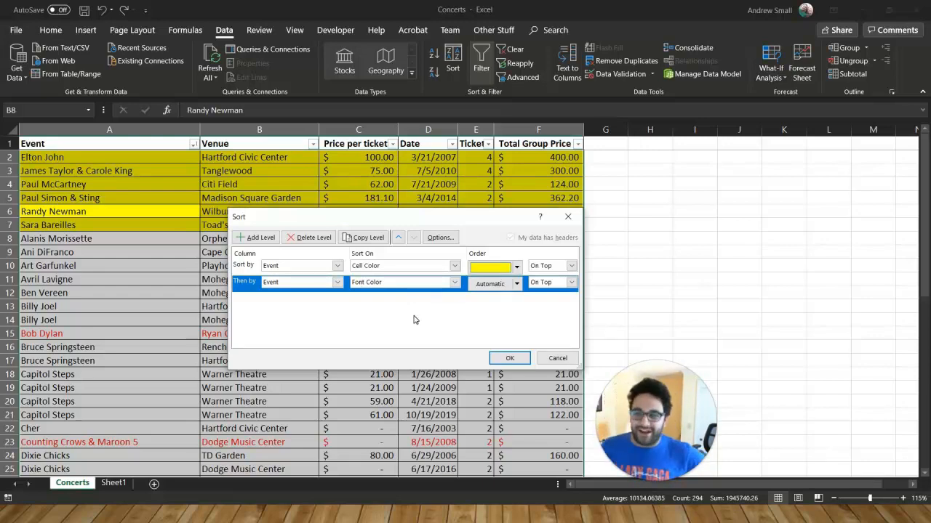
Set the font color level's order to red, On Bottom, and apply the two-level color sort.
click(516, 284)
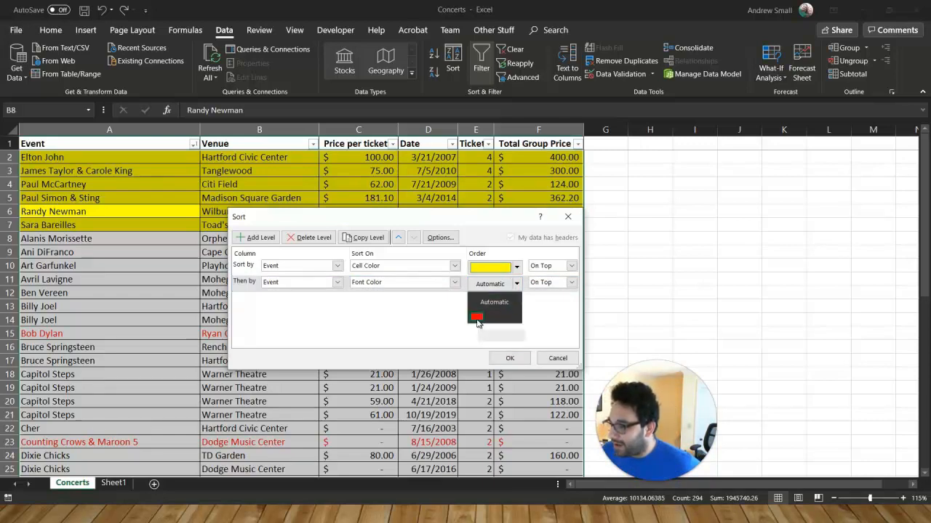
click(476, 317)
click(572, 283)
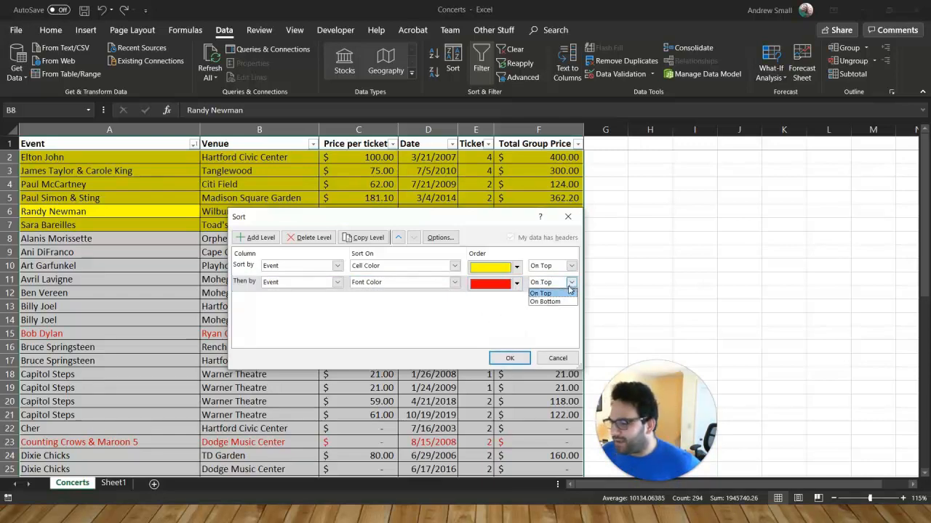
click(546, 301)
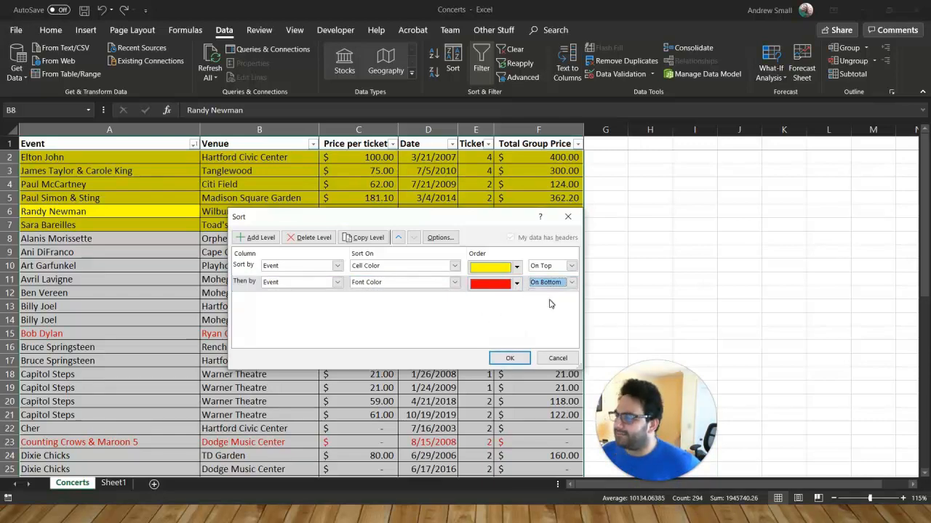
click(505, 361)
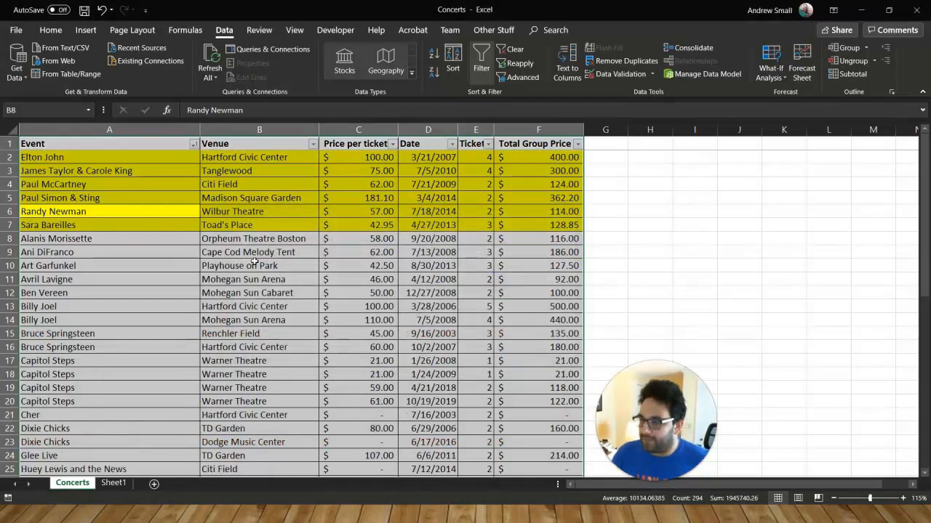
Review the color-sorted table, examining the yellow rows at its start and the red-font rows at its end.
click(256, 265)
drag(100, 162, 460, 216)
click(449, 263)
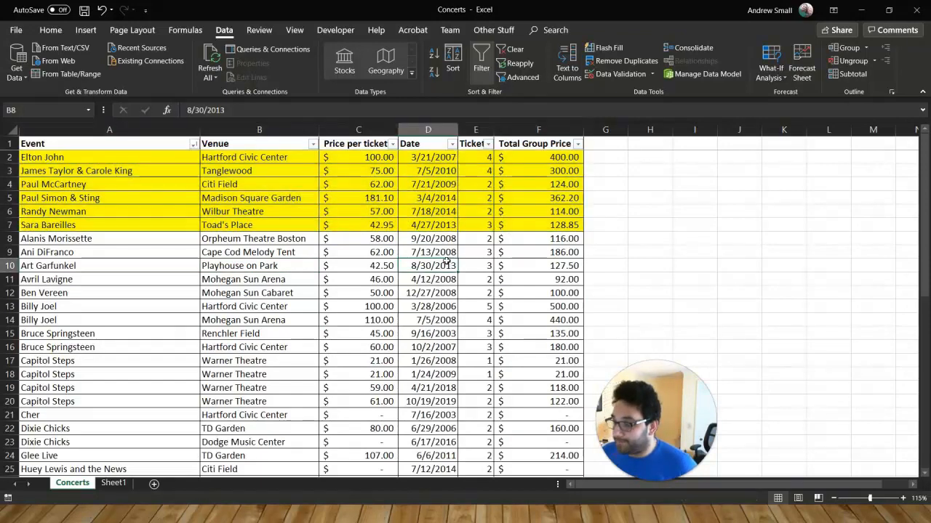
scroll(434, 285, down, 6)
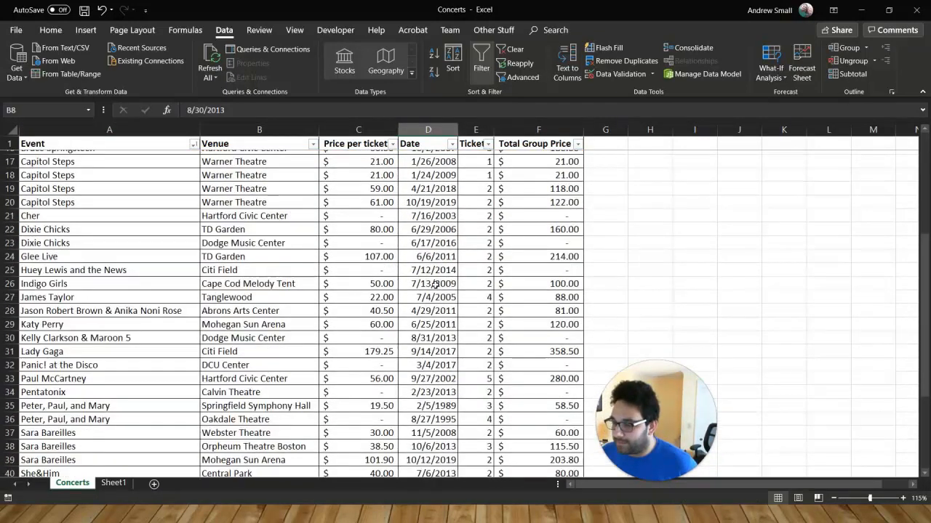
scroll(434, 285, down, 4)
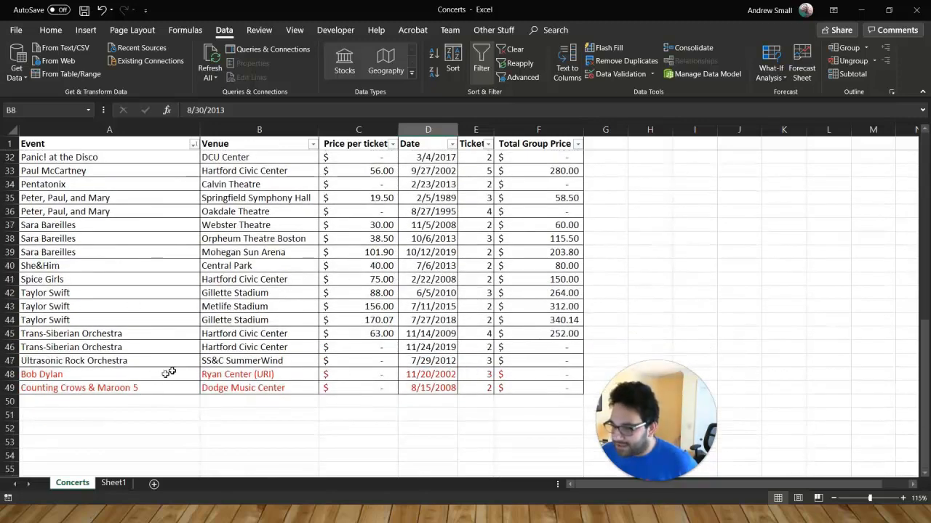
drag(101, 377, 523, 373)
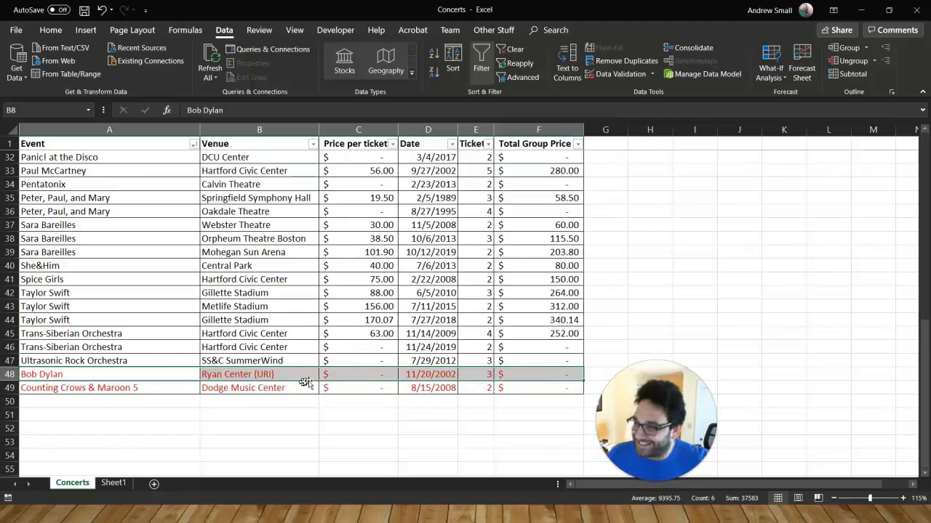
scroll(434, 341, up, 10)
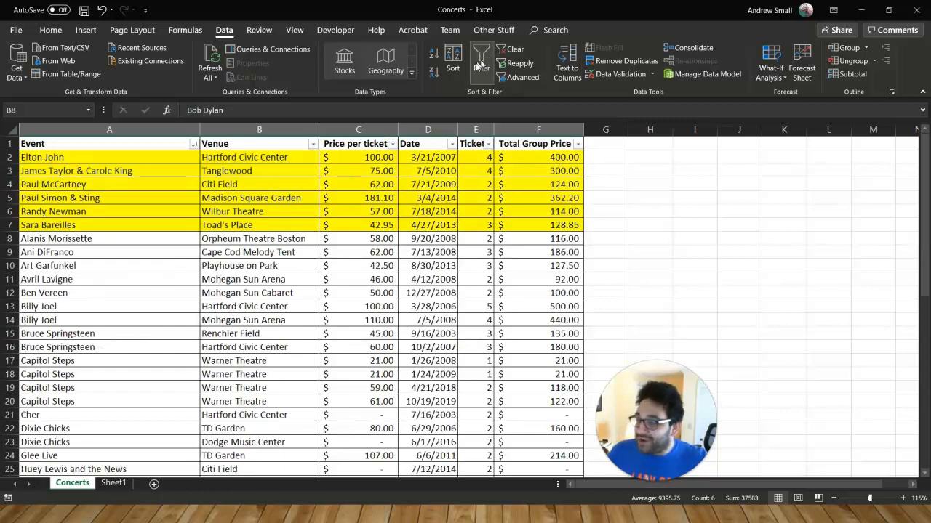
Select the whole concert table, turn off its filter and open the custom sort settings.
click(258, 184)
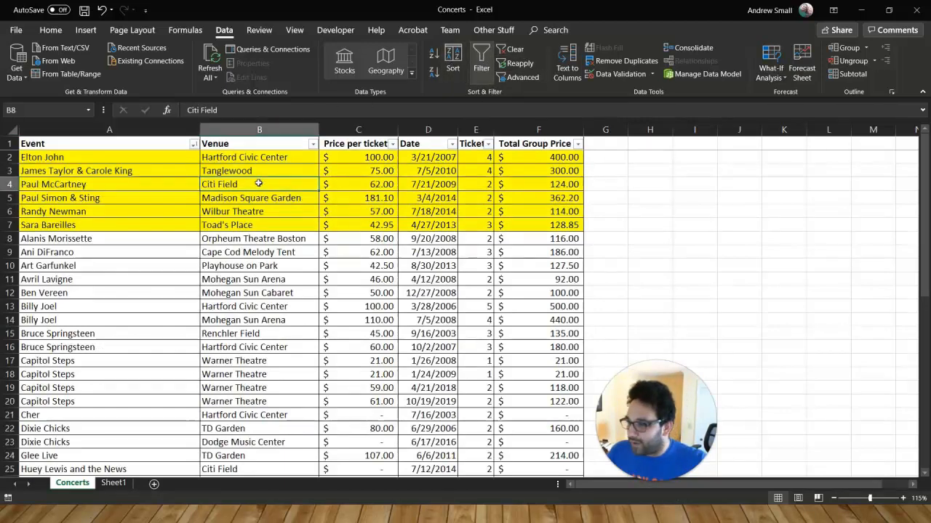
key(ctrl+a)
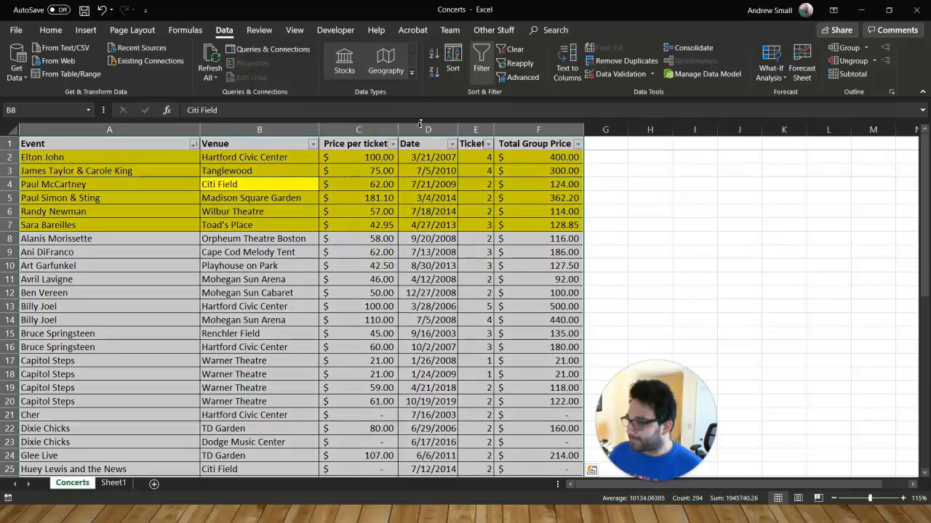
click(297, 230)
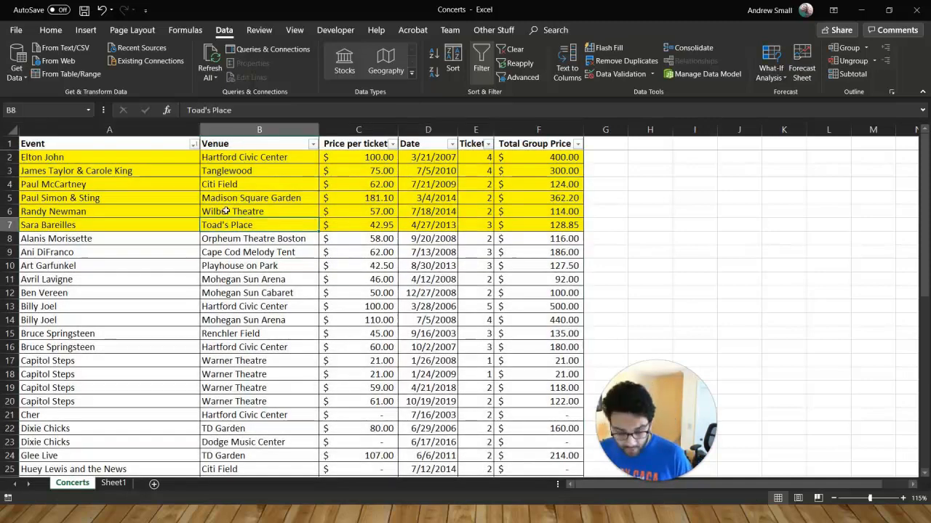
key(ctrl+a)
click(482, 62)
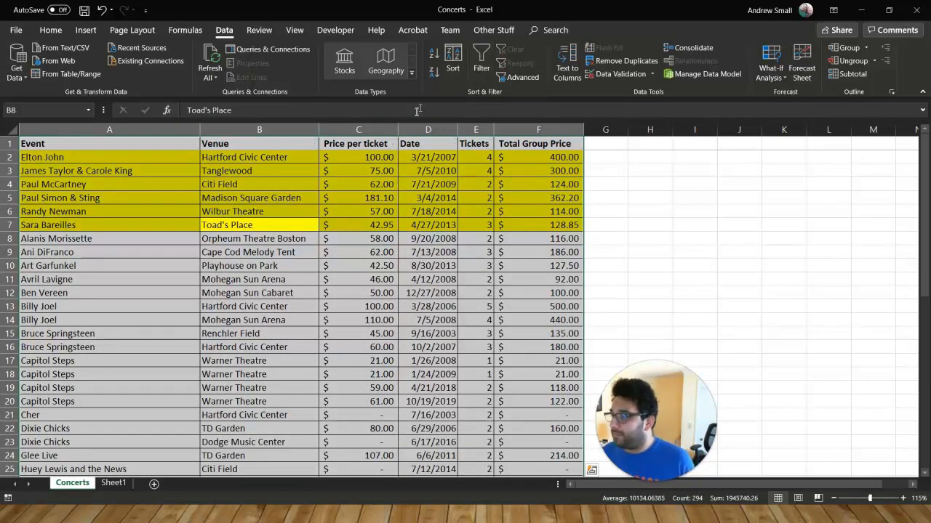
click(454, 68)
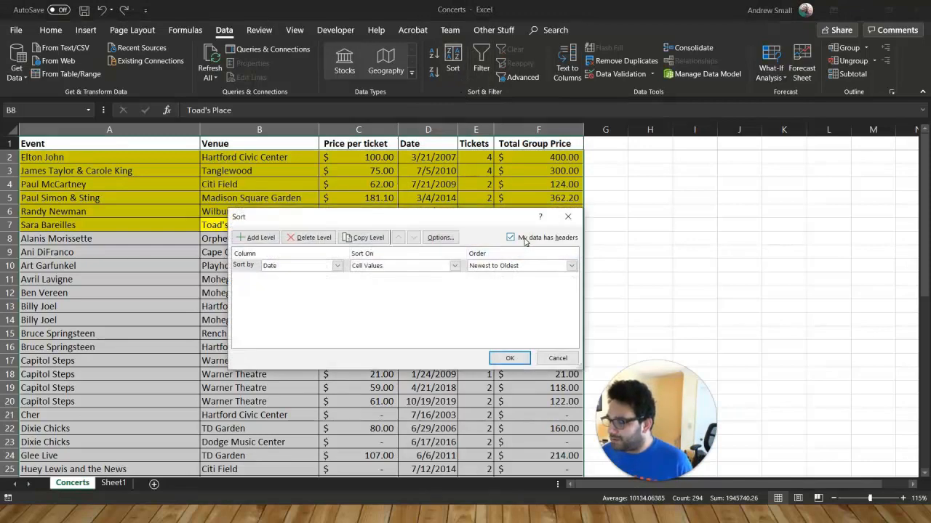
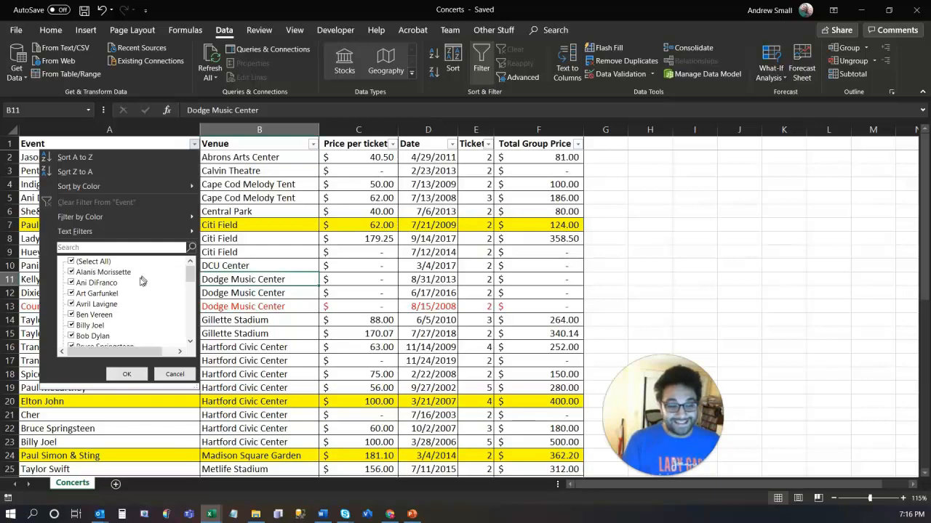
Look through the Event column's filter list and deselect all events.
scroll(124, 295, down, 3)
scroll(124, 298, up, 3)
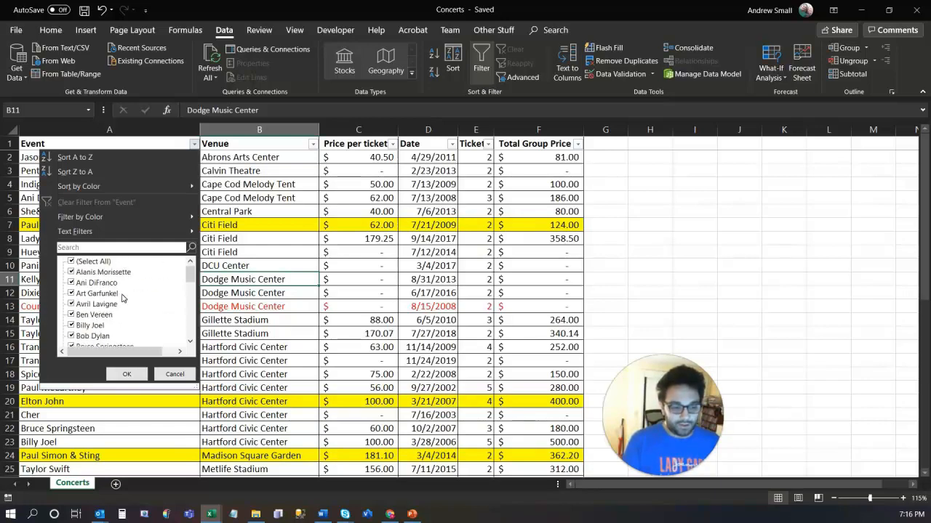
click(80, 263)
click(79, 265)
click(74, 262)
click(74, 263)
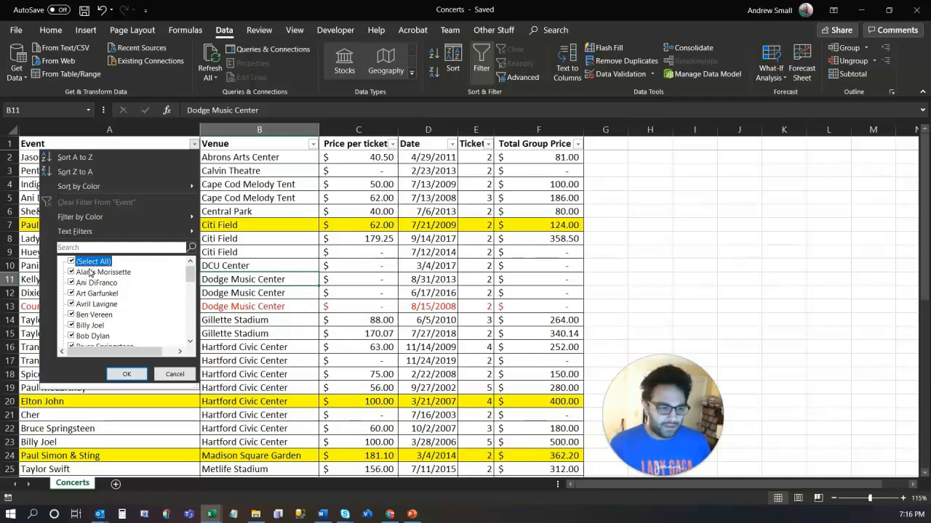
click(92, 264)
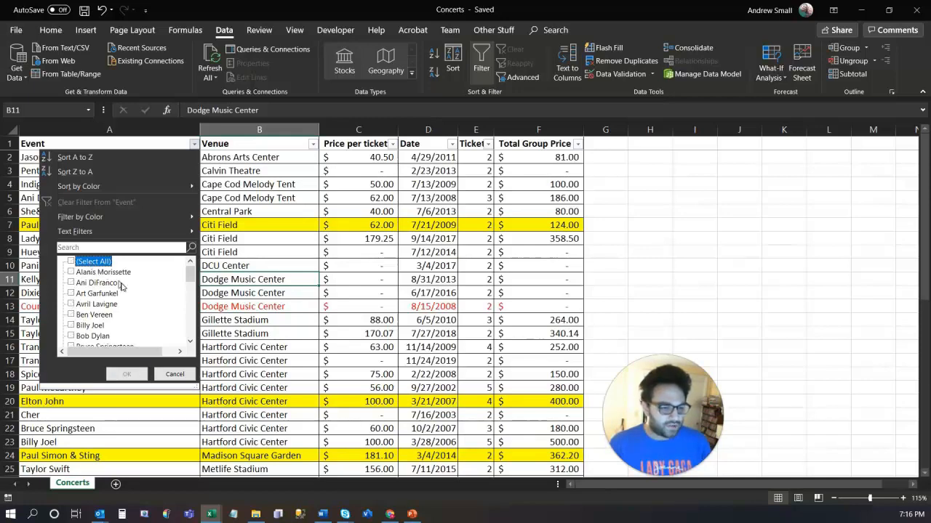
Filter the Event column to show only Taylor Swift, Sara Bareilles, and Peter, Paul, and Mary.
scroll(143, 306, down, 2)
scroll(140, 306, down, 4)
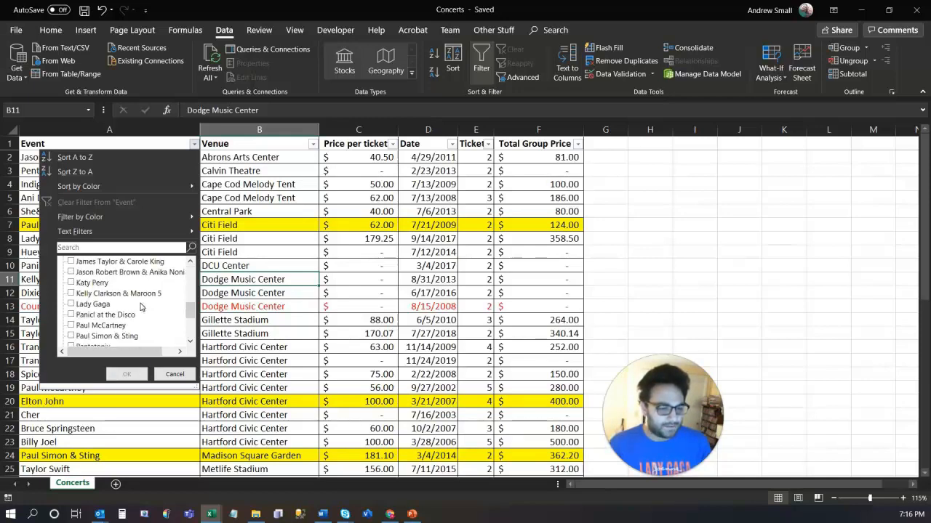
scroll(125, 306, down, 3)
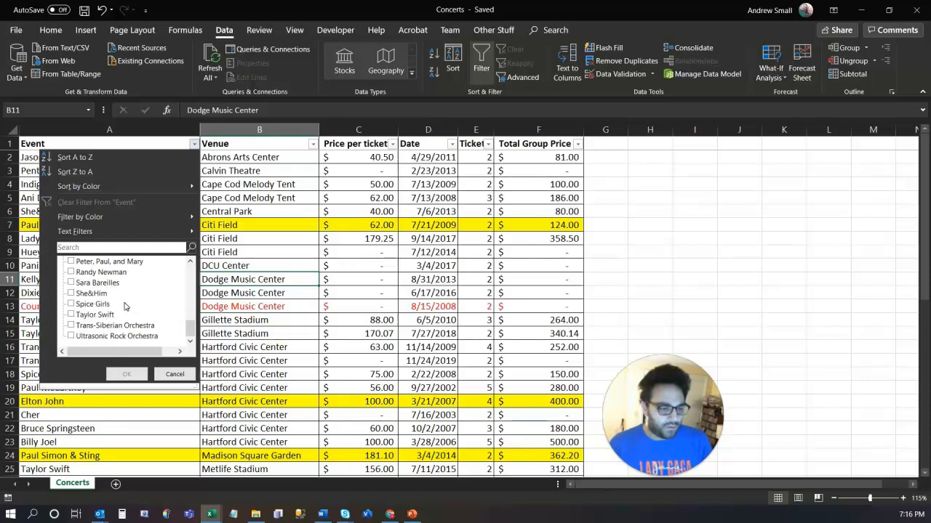
click(83, 315)
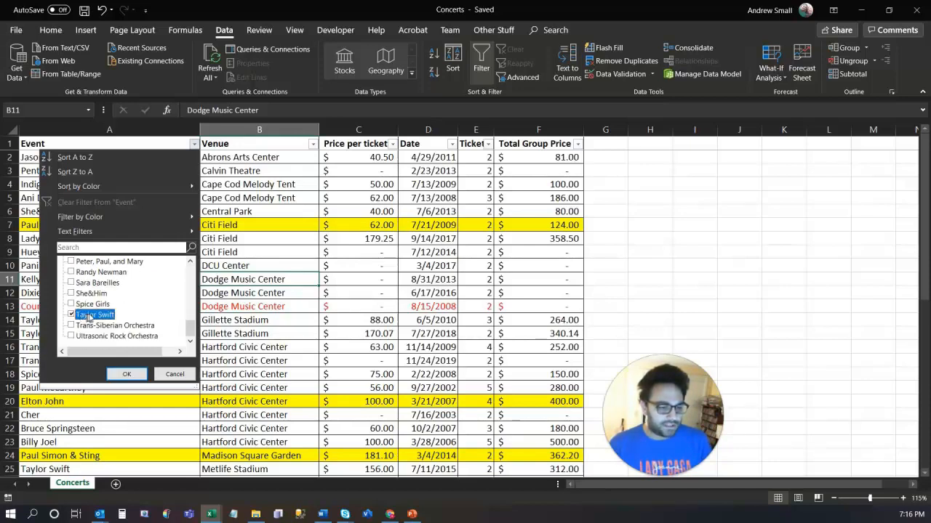
click(92, 284)
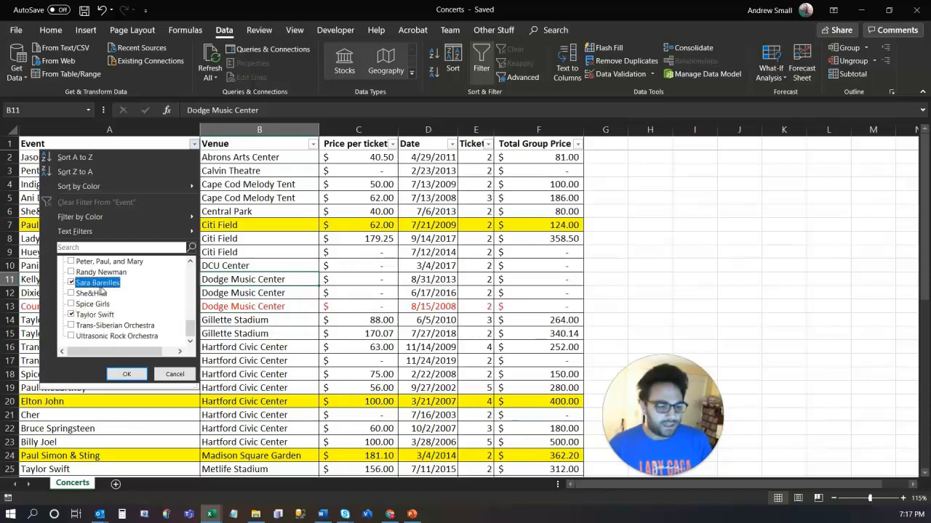
click(107, 263)
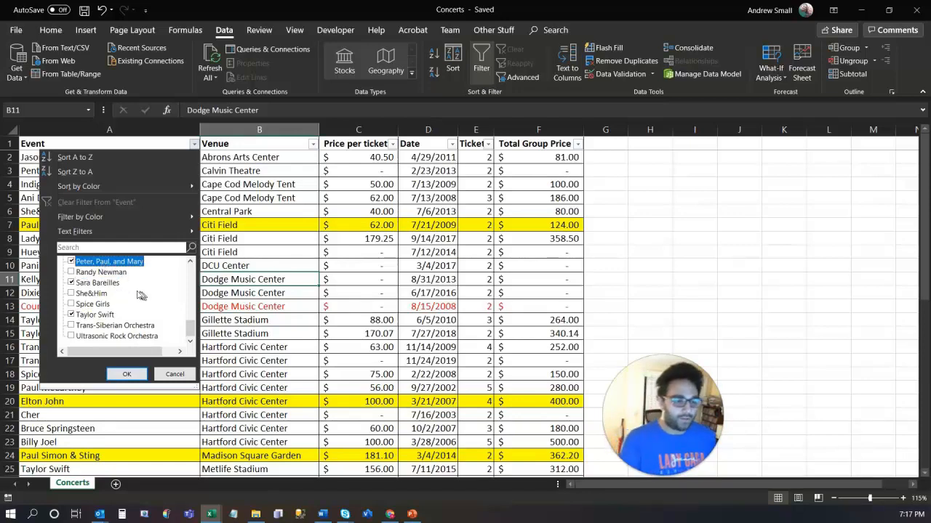
scroll(124, 289, up, 4)
scroll(123, 289, up, 8)
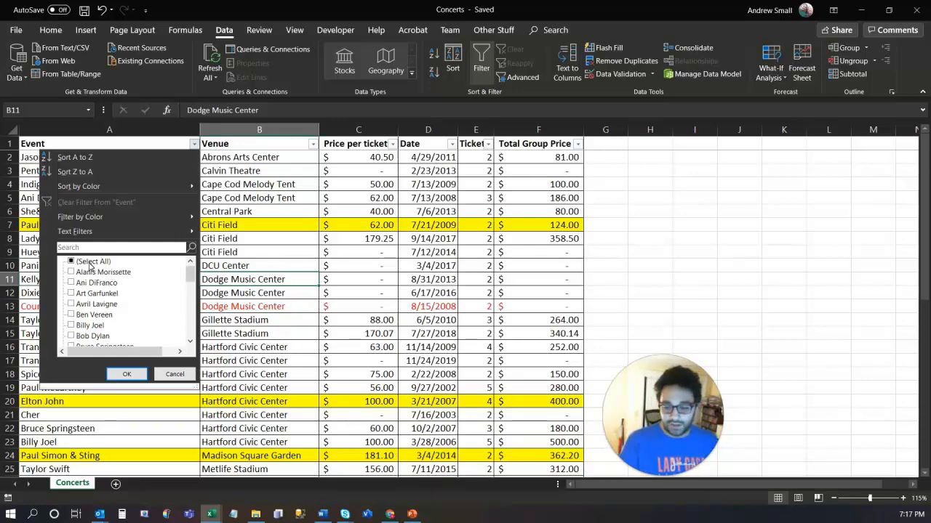
scroll(123, 298, down, 12)
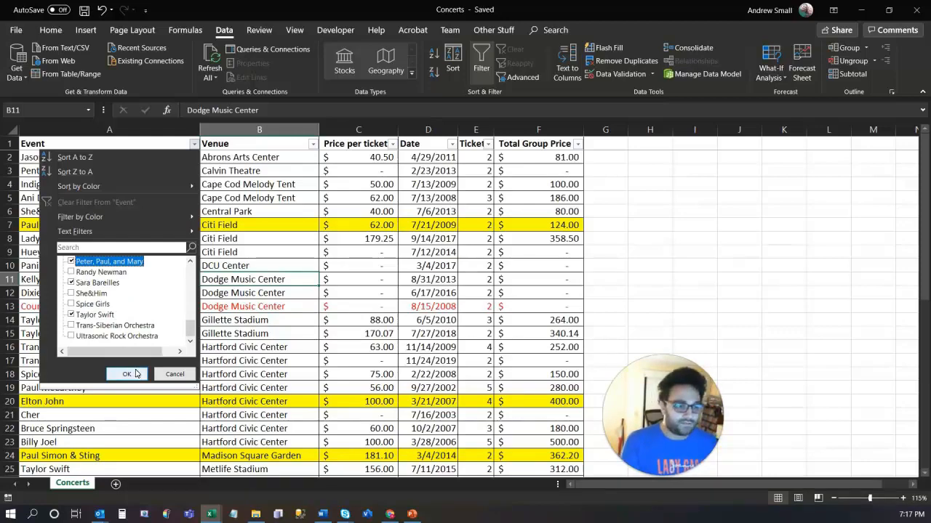
click(128, 374)
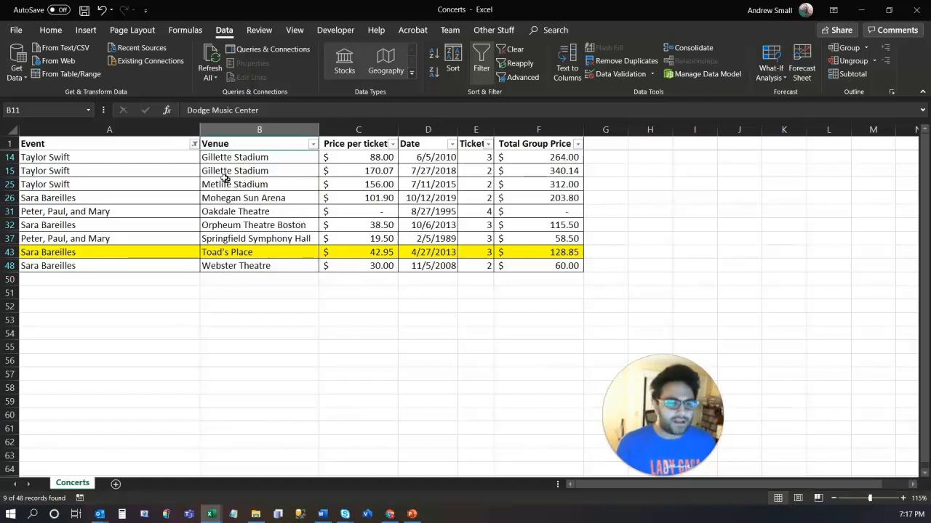
Reselect all events in the Event filter and apply it to show the full table.
click(194, 144)
click(102, 261)
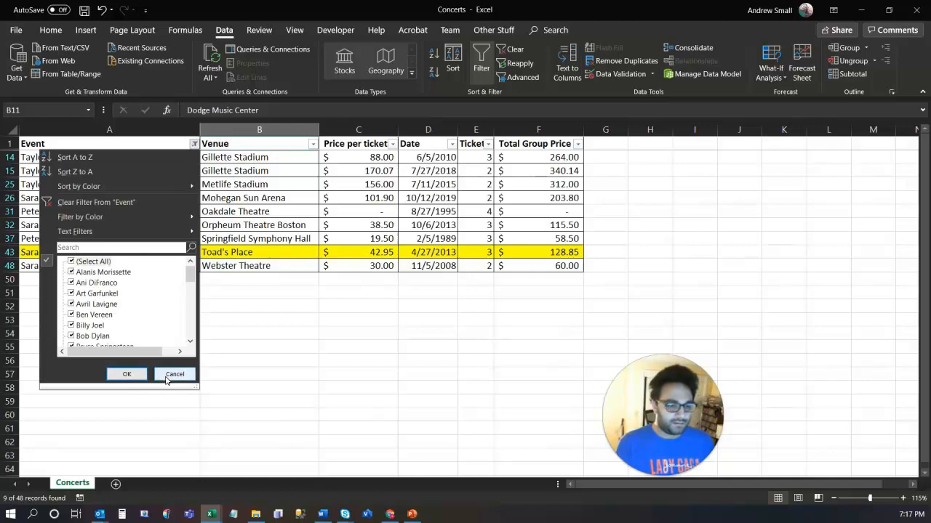
click(126, 373)
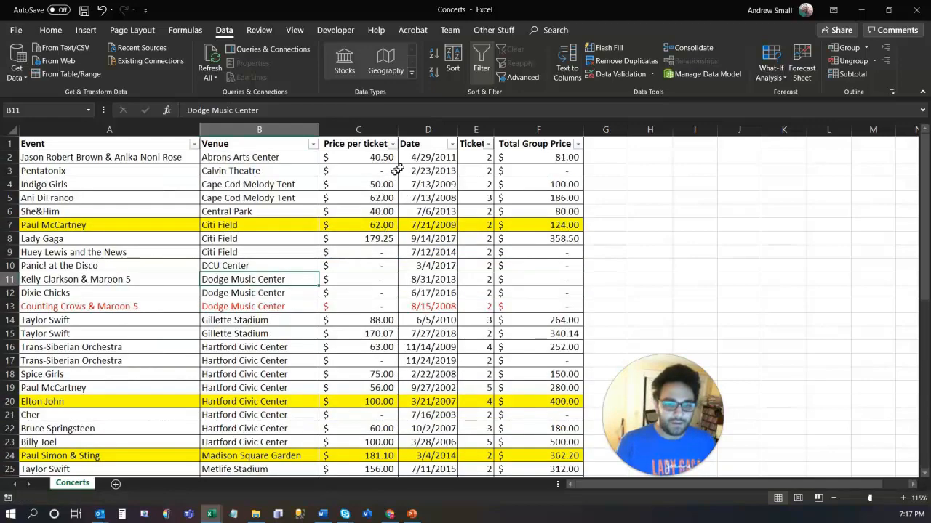
Open the Date column's filter and expand the 2019 and 2018 groups to examine their months, collapsing them again.
click(451, 144)
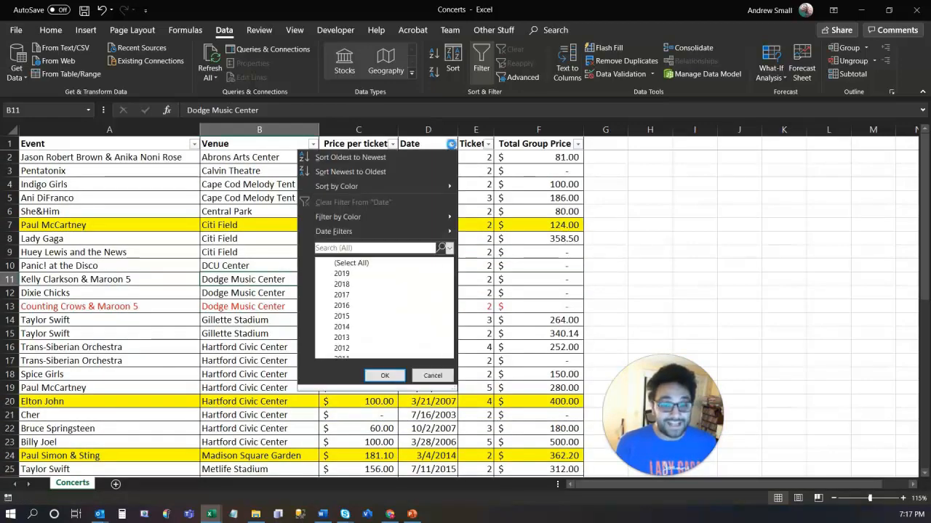
drag(448, 294, 357, 264)
click(323, 274)
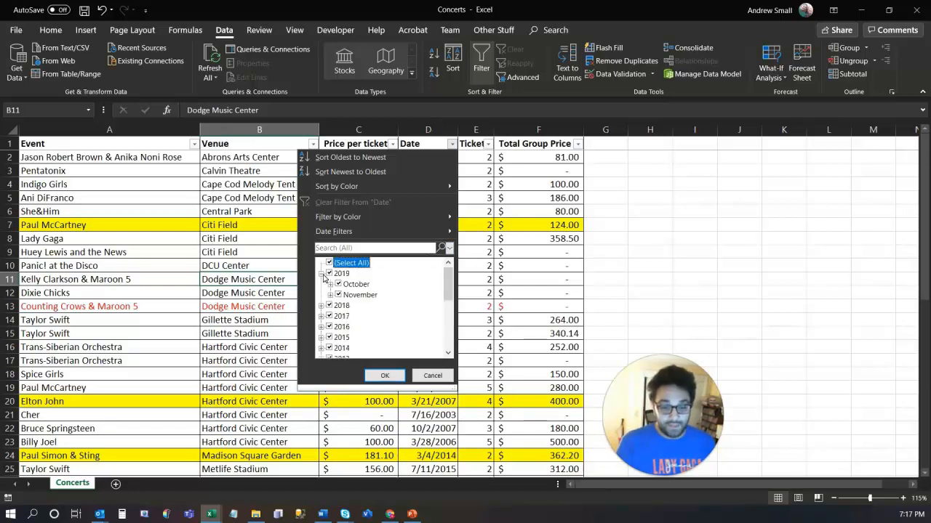
click(322, 306)
click(322, 307)
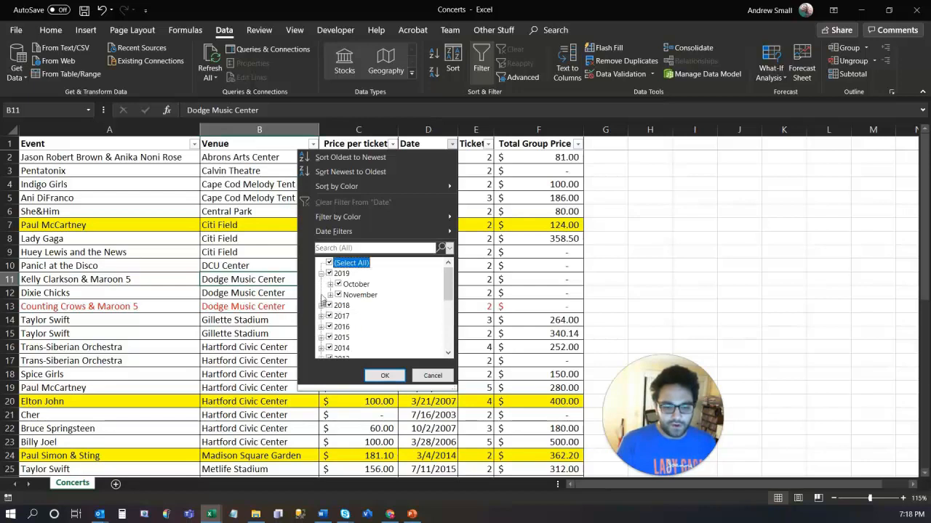
click(323, 275)
Filter the Date column to show only concerts from 2015, 2016, 2017, 2018 and 2019.
click(330, 263)
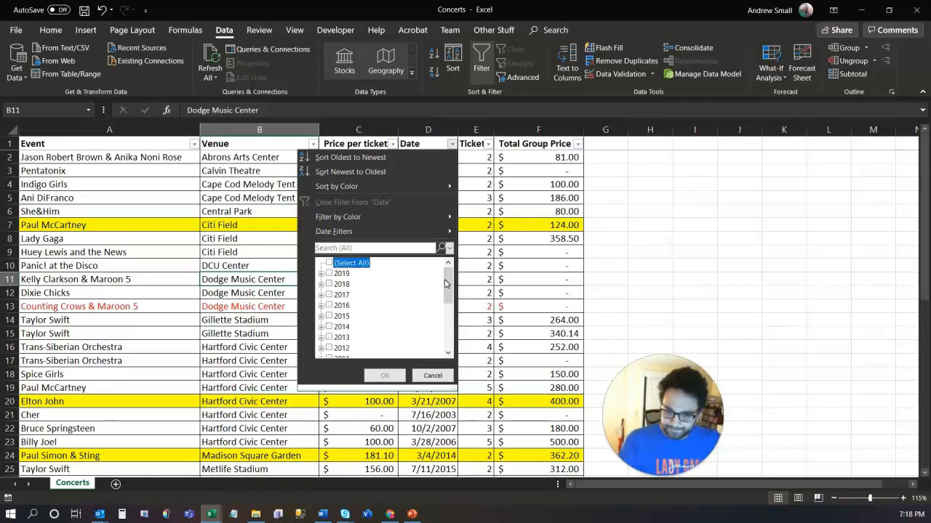
click(329, 275)
click(329, 294)
click(329, 306)
click(330, 316)
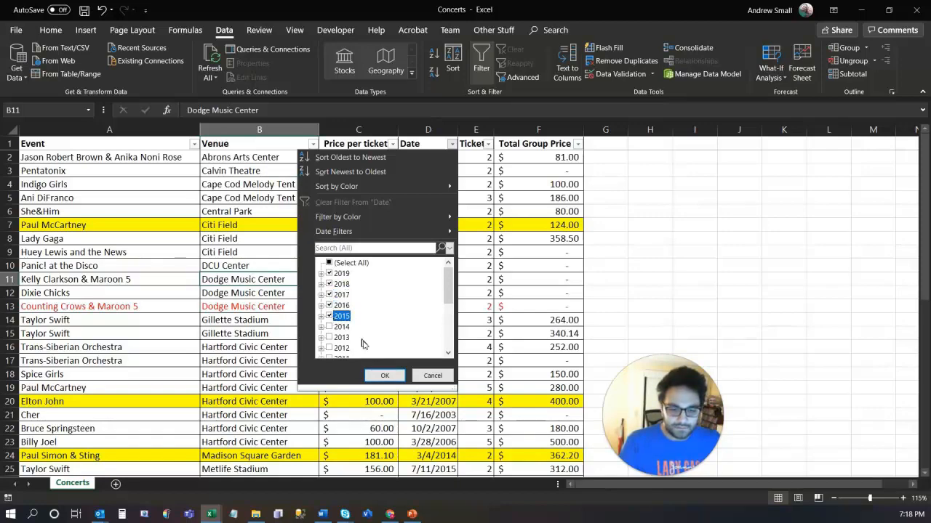
click(397, 378)
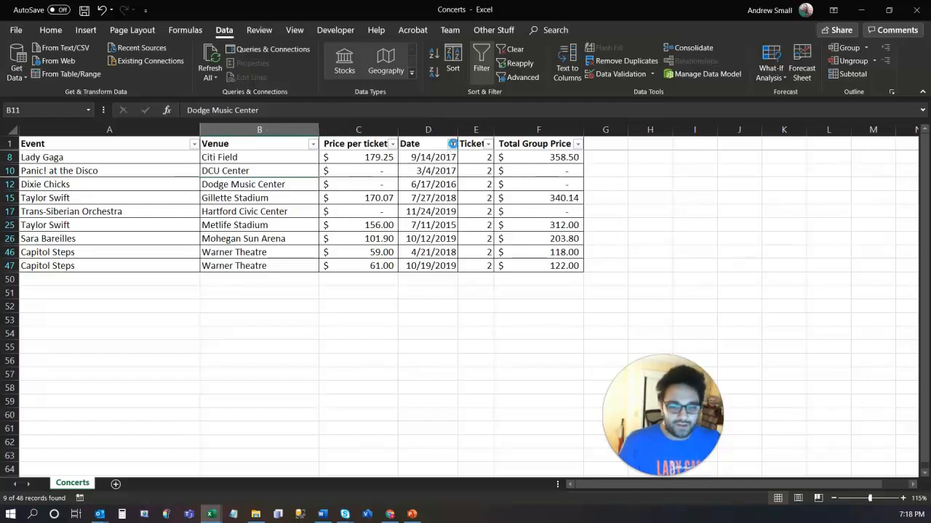
Check the year selection in the Date filter and clear the filter from the table.
click(451, 144)
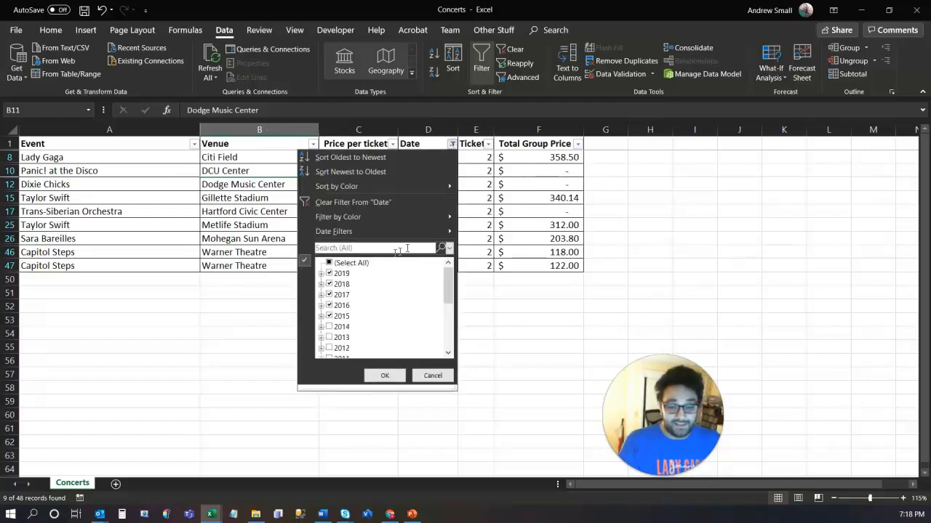
click(476, 180)
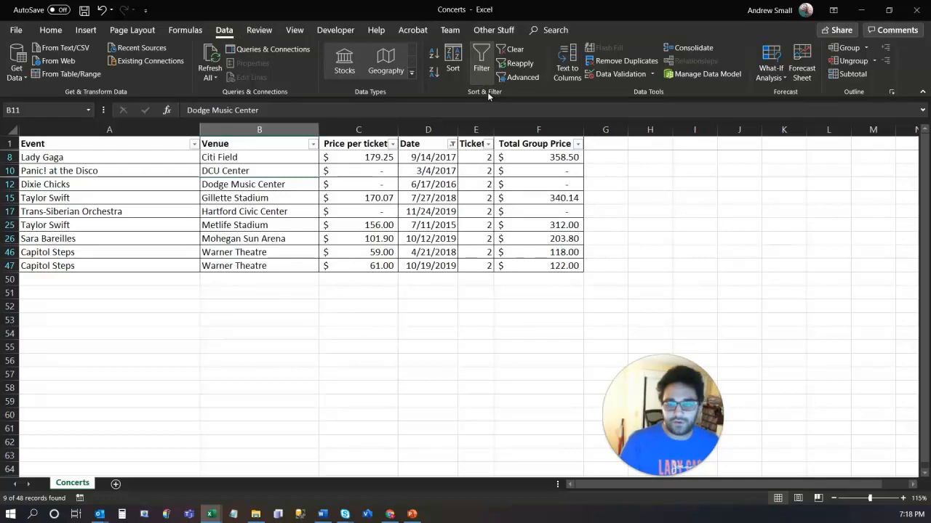
click(509, 49)
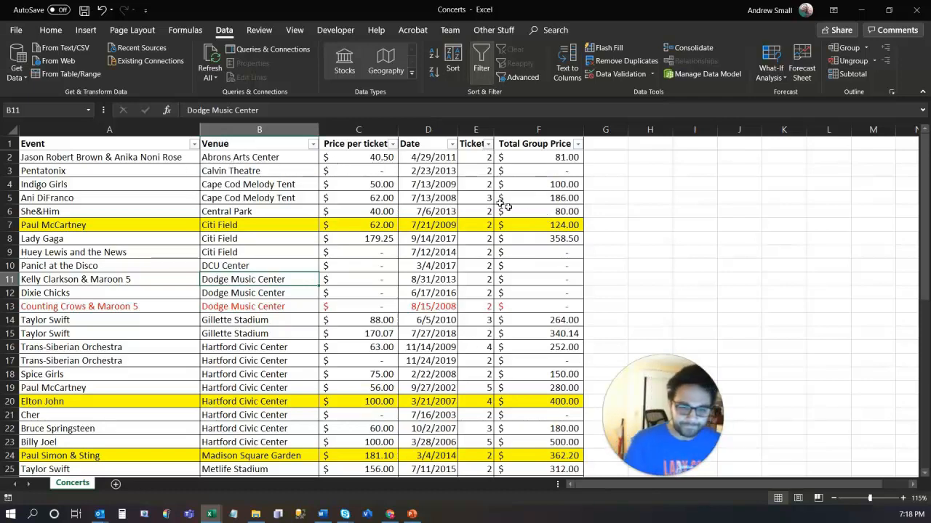
Apply a number filter to Price per ticket for values greater than or equal to 100.
click(393, 144)
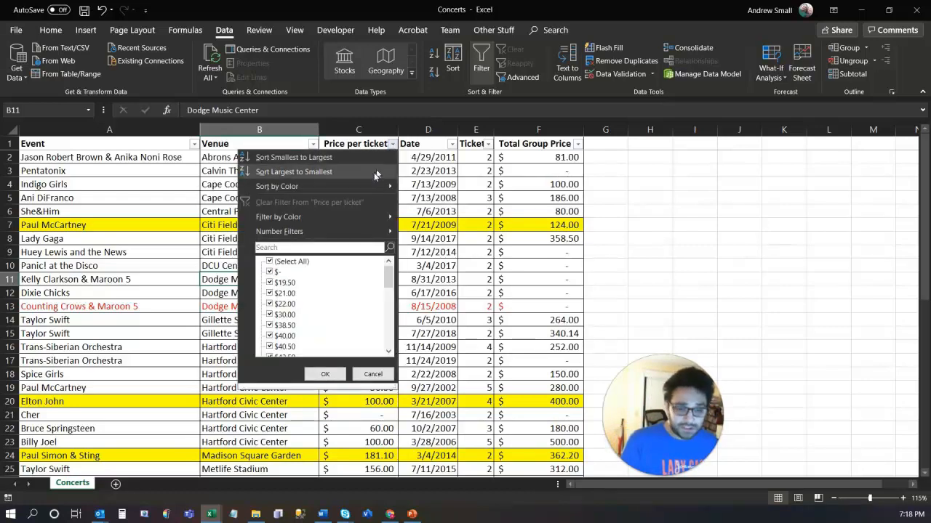
mouse_move(356, 231)
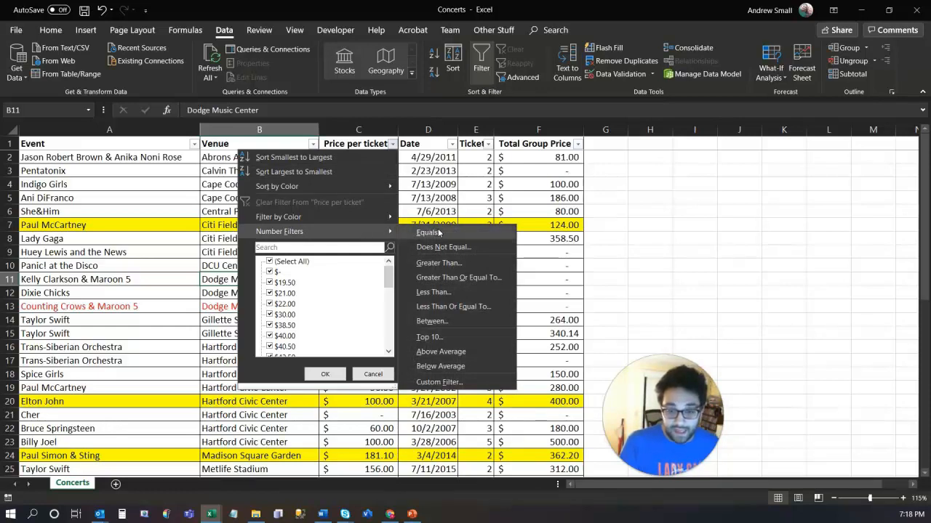
click(446, 279)
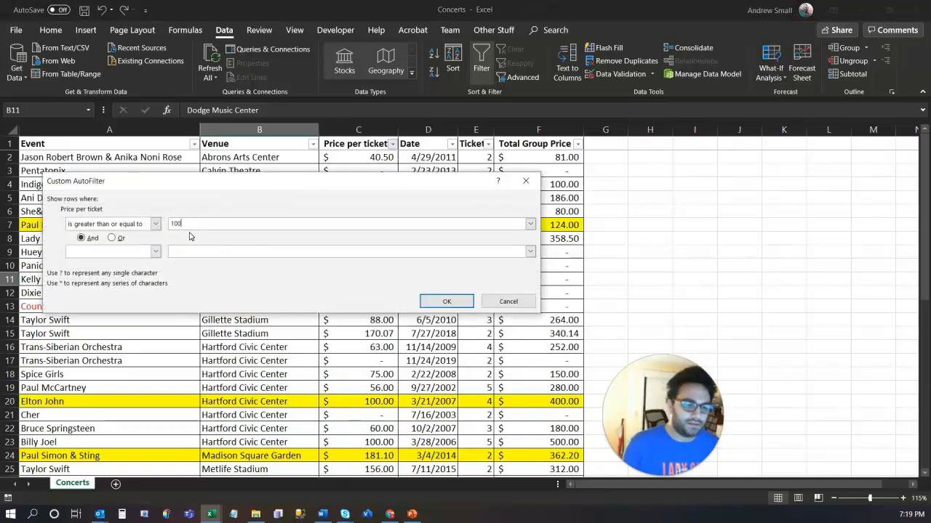
click(442, 301)
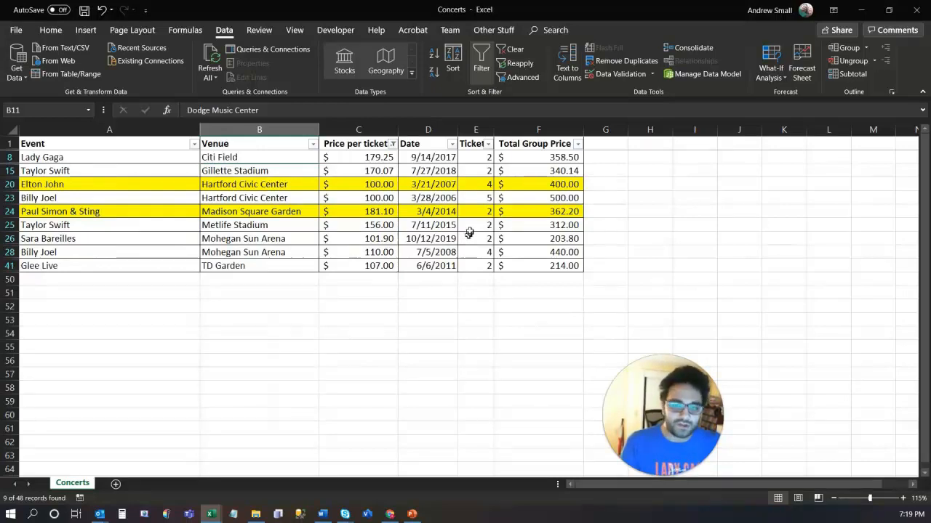
Clear the Price per ticket filter so all concerts are shown.
click(393, 144)
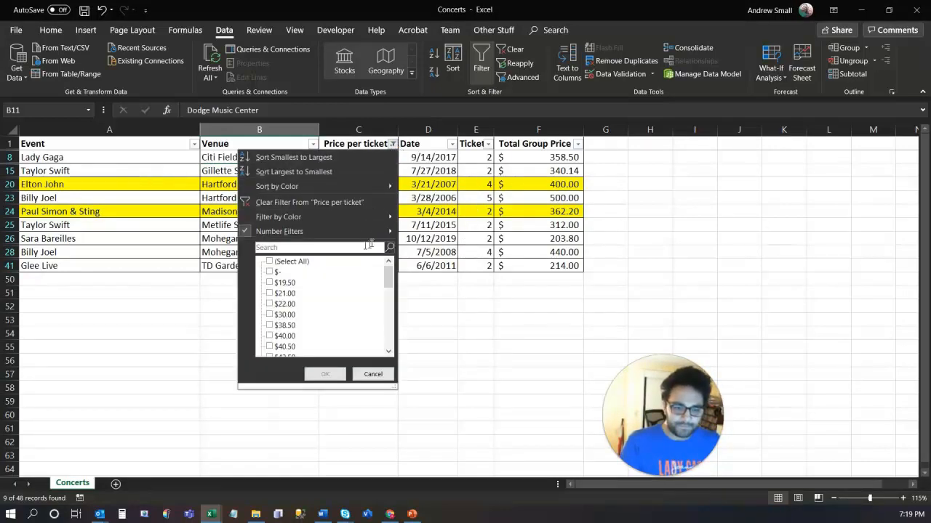
click(511, 49)
click(513, 49)
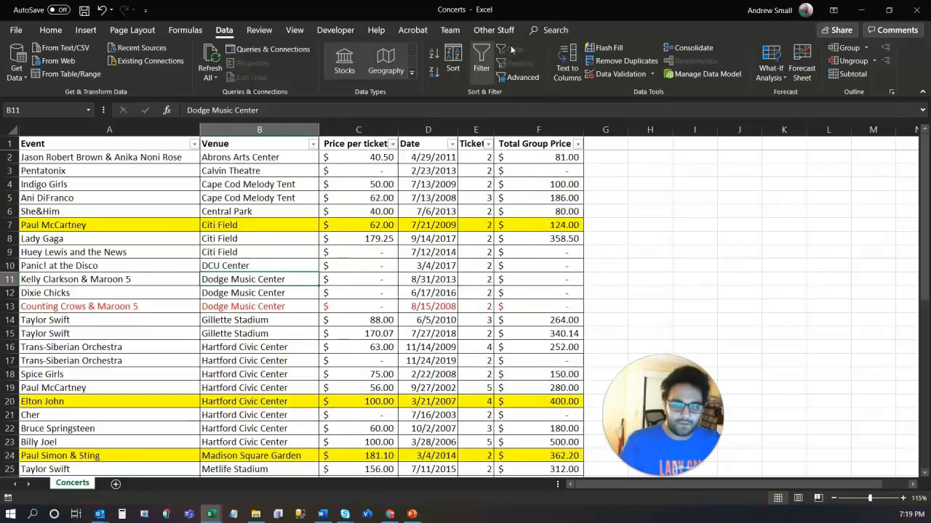
Filter the Venue column by the yellow cell color.
click(313, 145)
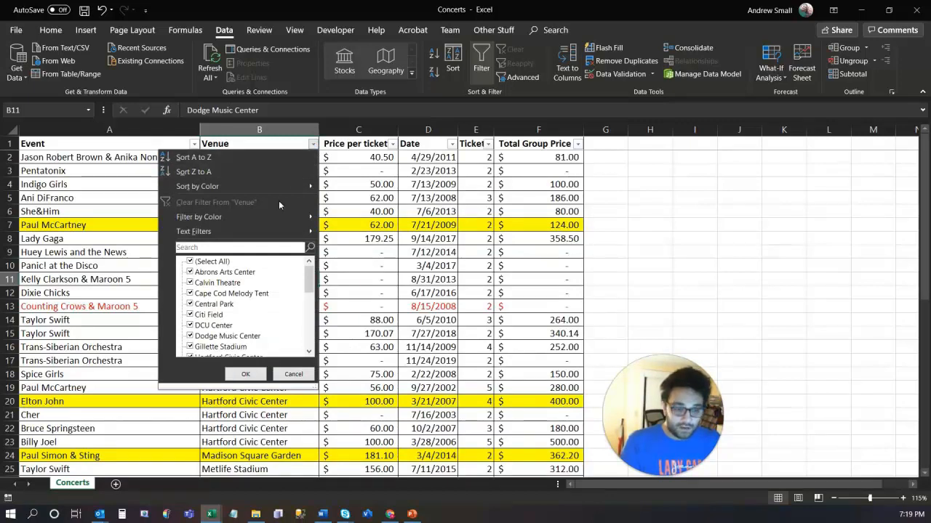
mouse_move(278, 220)
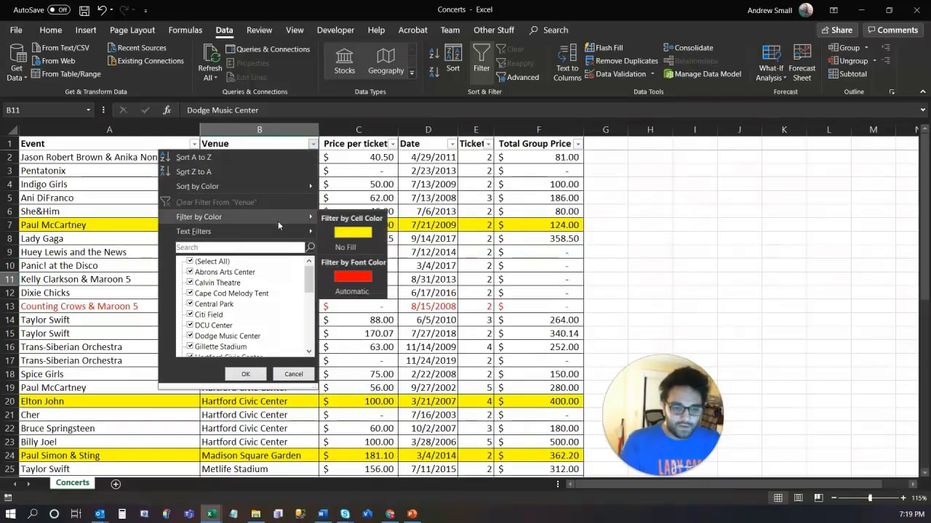
click(359, 233)
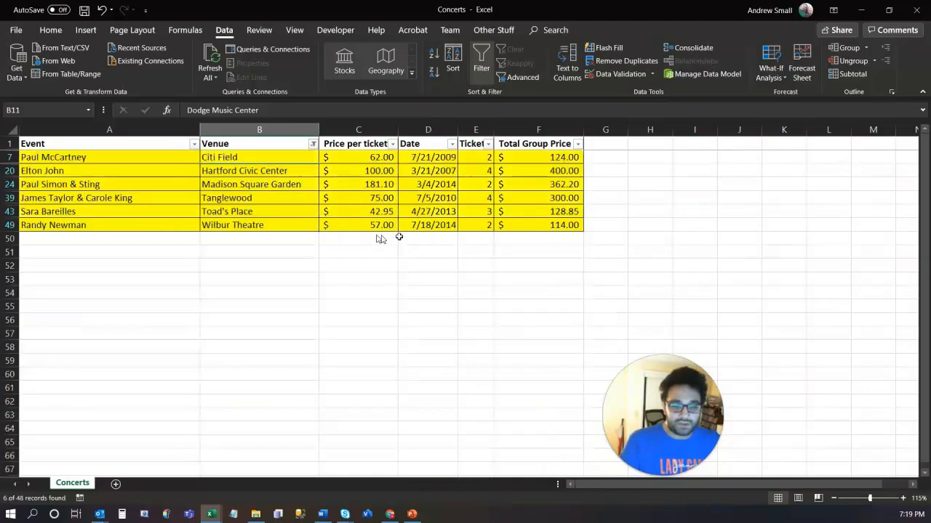
Filter the Venue column by the red font color instead of the yellow cell color.
click(313, 144)
mouse_move(311, 218)
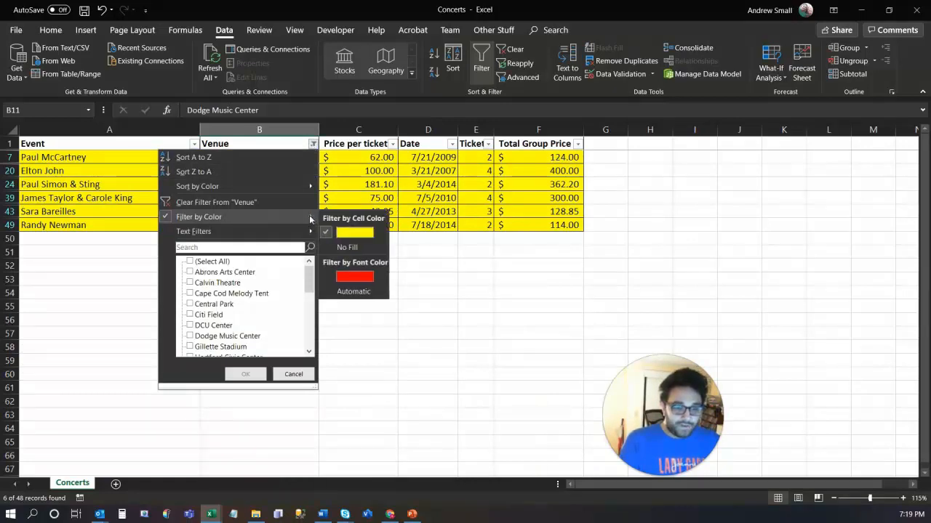
click(361, 277)
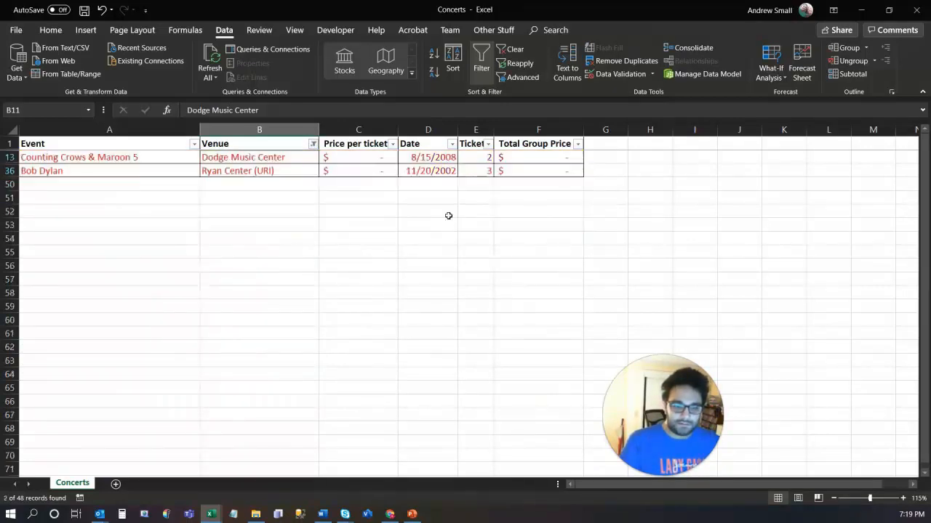
Filter the Venue column by cell color to show only rows with No Fill.
click(313, 144)
mouse_move(308, 218)
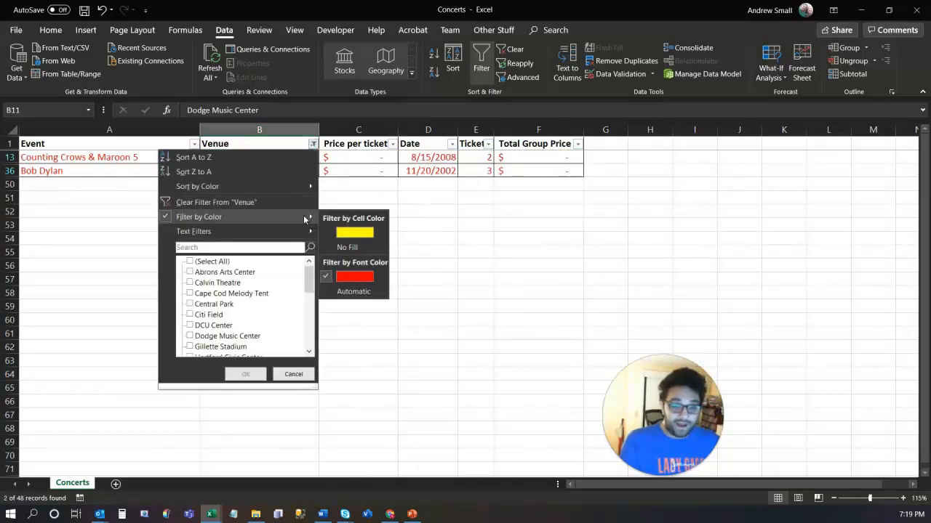
click(363, 248)
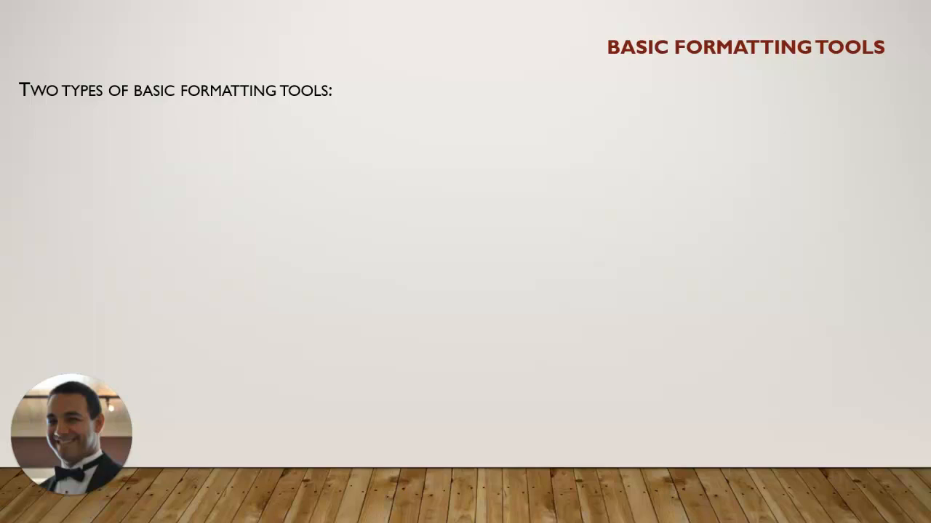
key(Right)
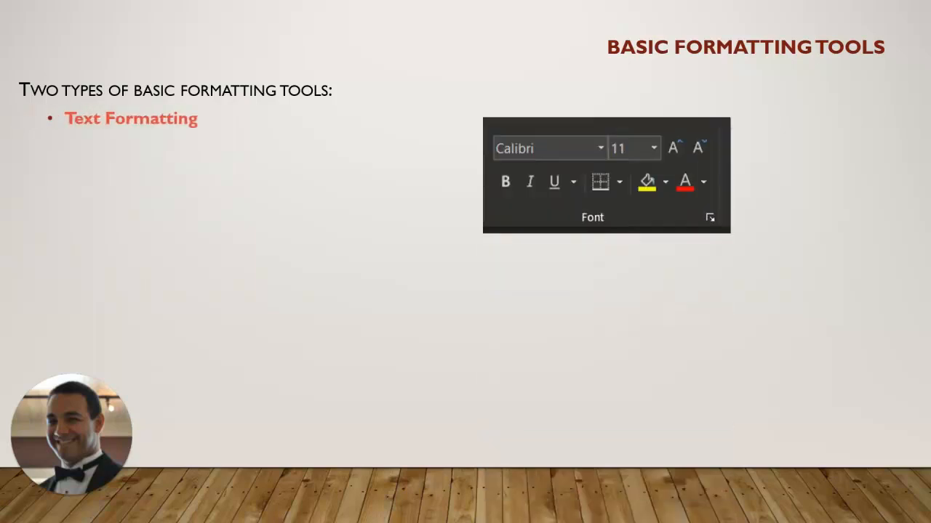
key(Right)
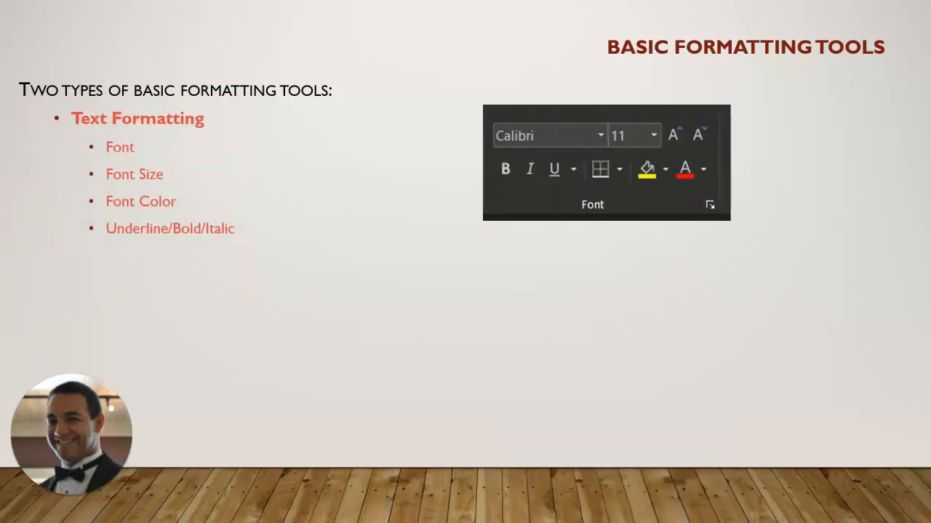
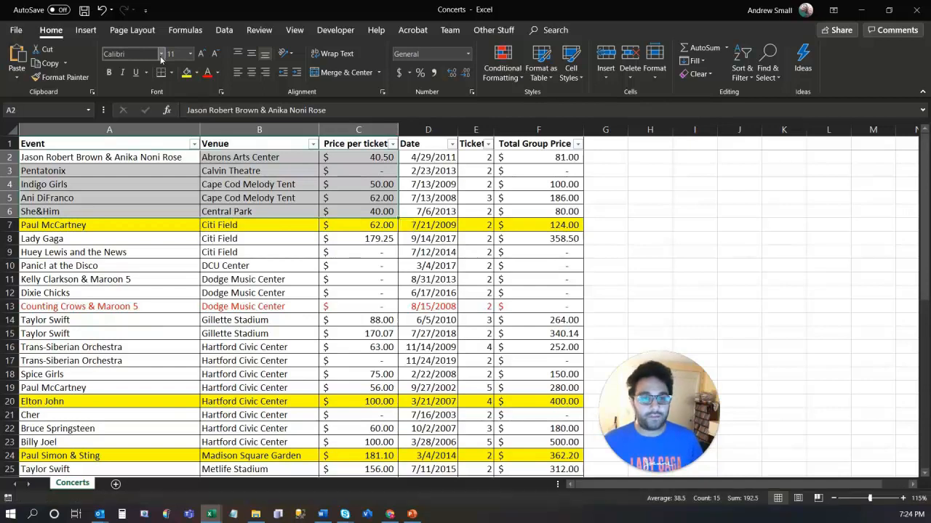
Set the font of the Event, Venue and Price per ticket cells in rows 2 to 6 to Algerian.
click(160, 54)
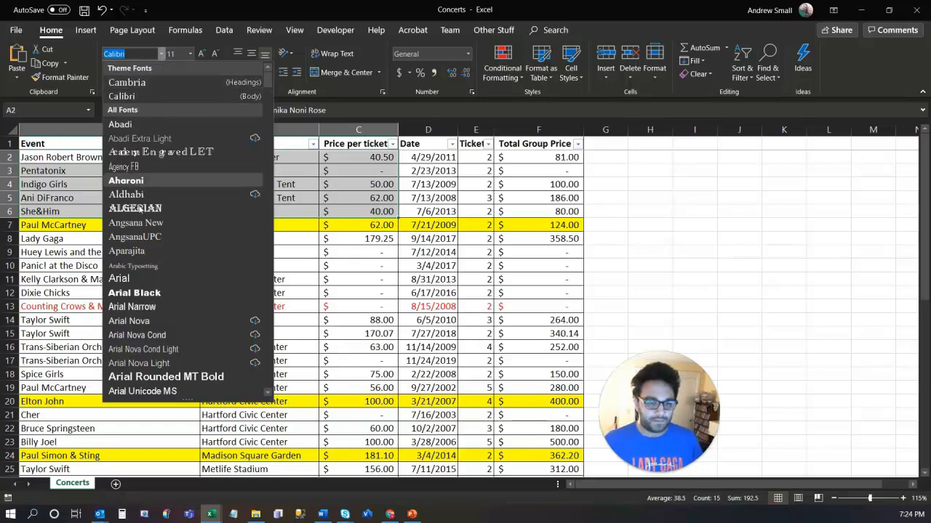
click(135, 208)
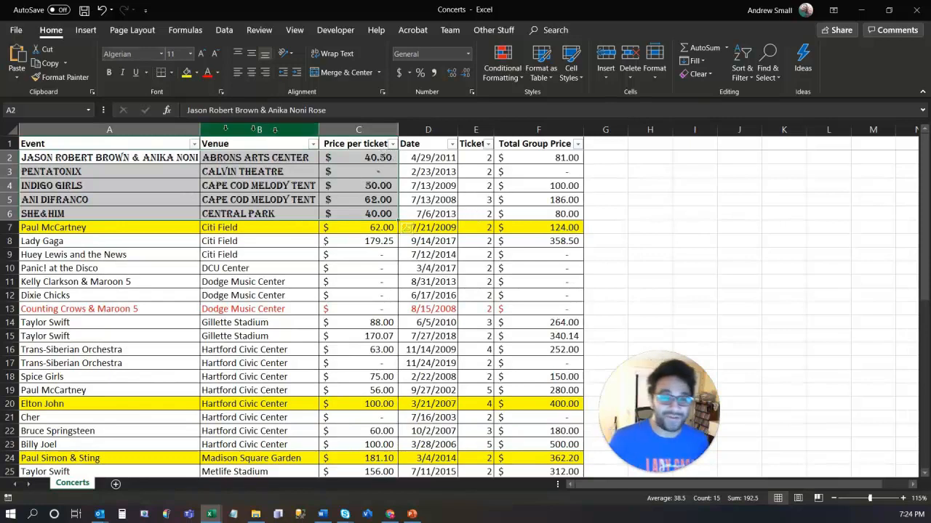
Color the Pentatonix event name and the letters "digo Gir" within the Indigo Girls cell blue.
click(155, 166)
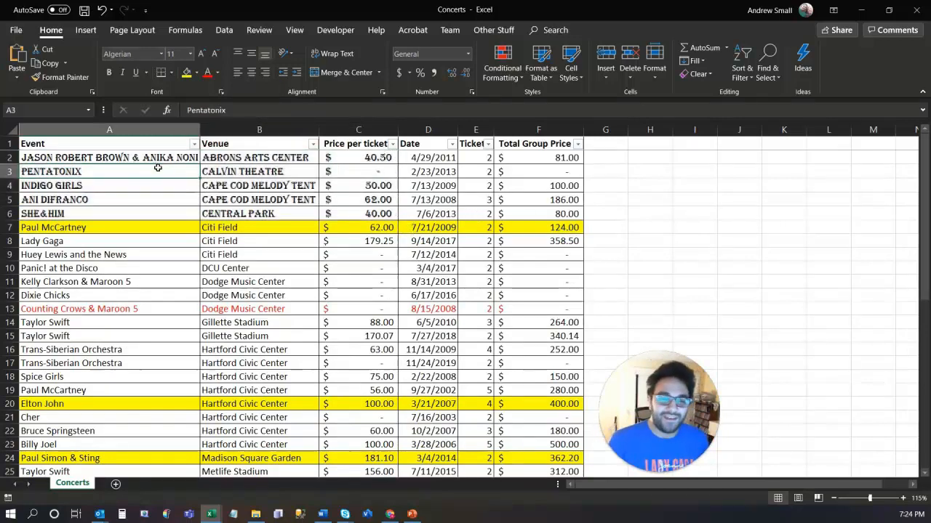
click(218, 74)
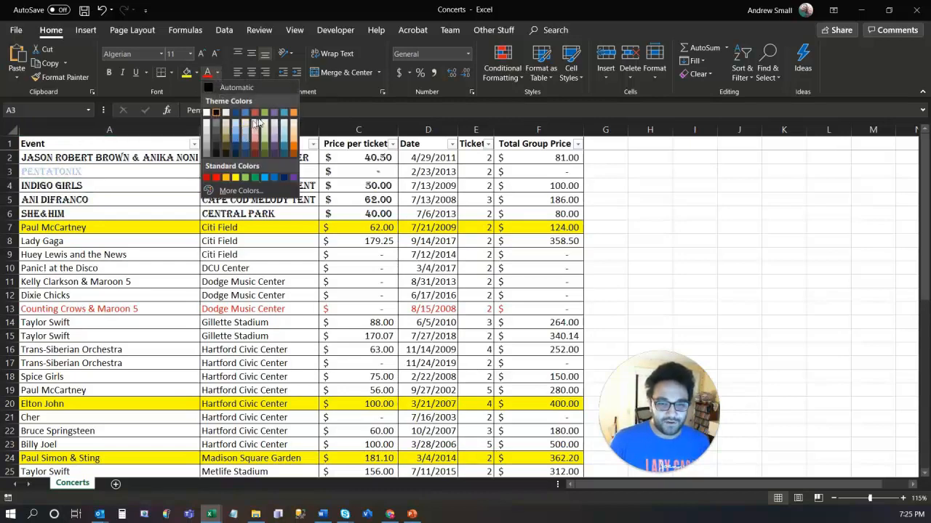
click(248, 115)
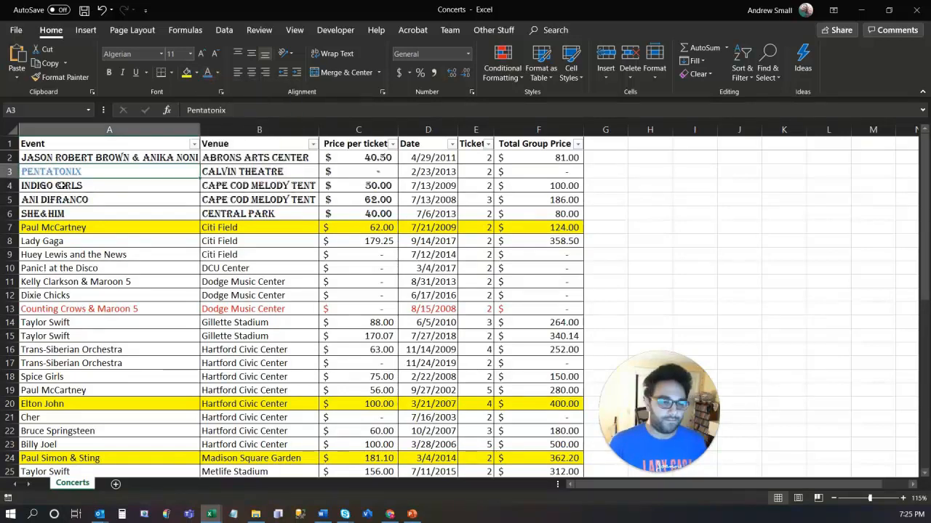
double_click(61, 185)
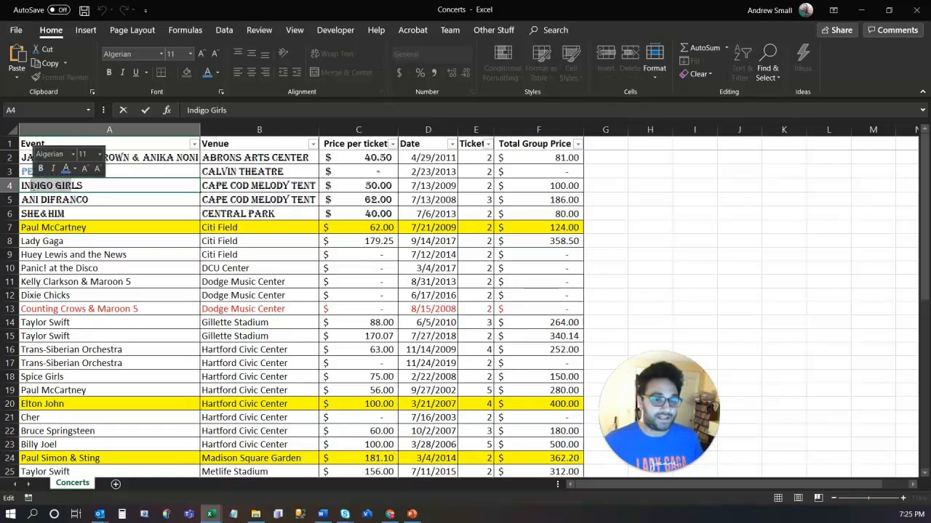
click(207, 76)
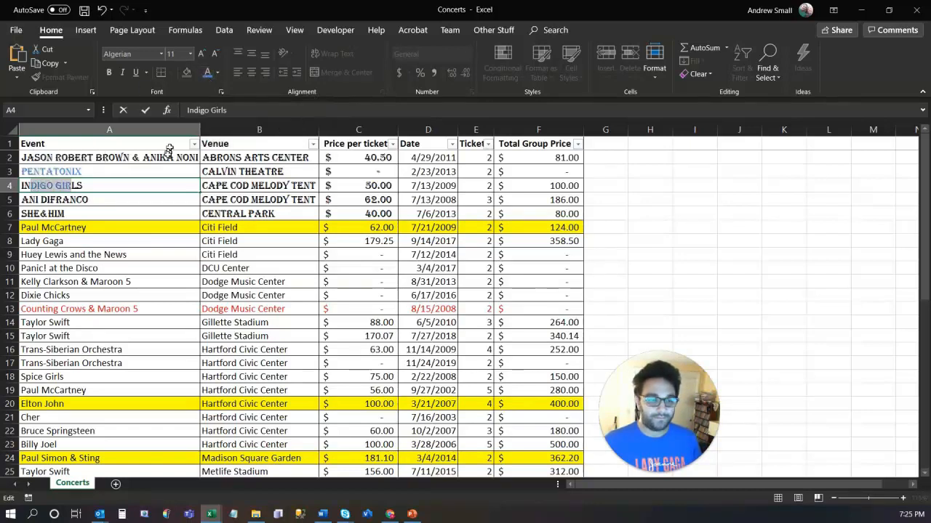
click(140, 208)
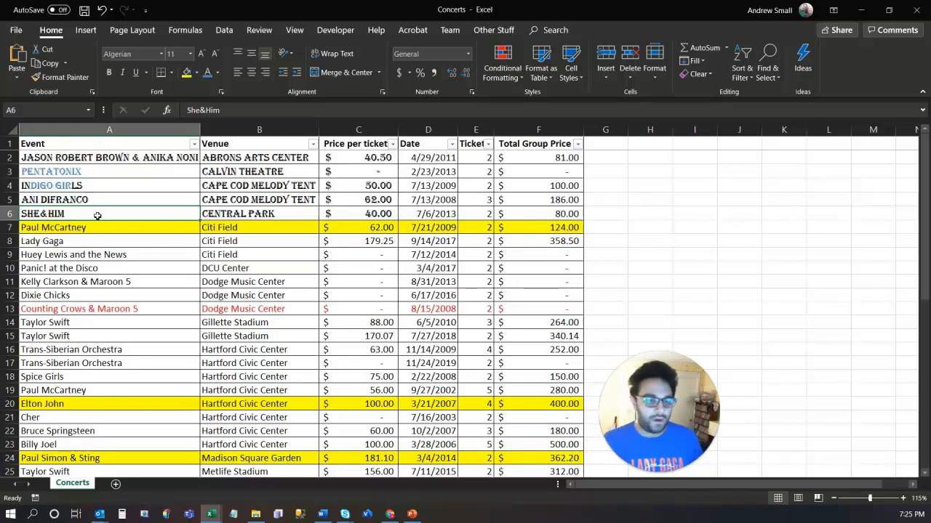
Format the Lady Gaga event name as italic, bold and double underlined.
click(66, 243)
click(136, 73)
click(122, 72)
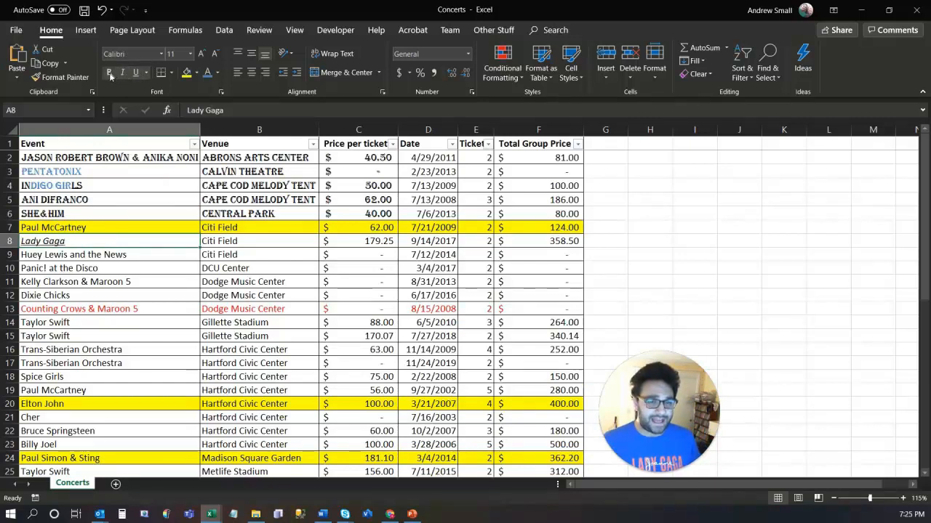
click(109, 73)
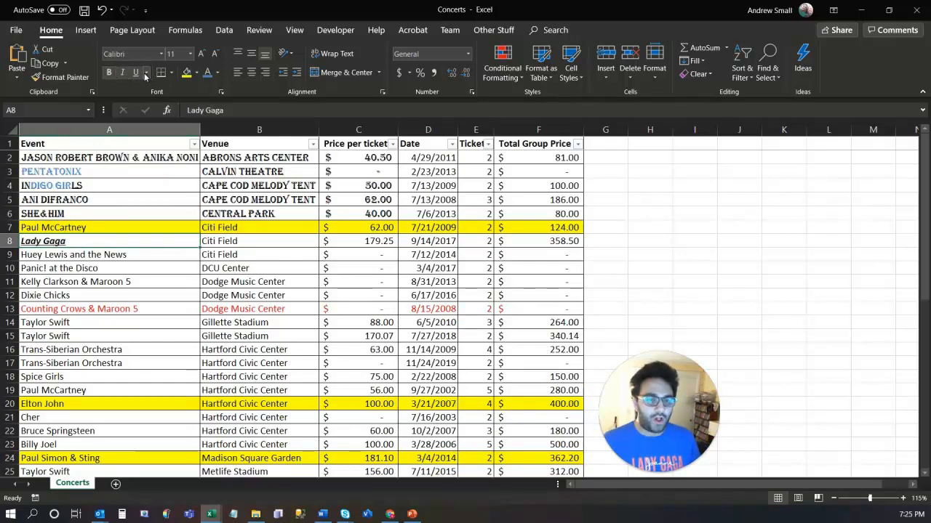
click(145, 73)
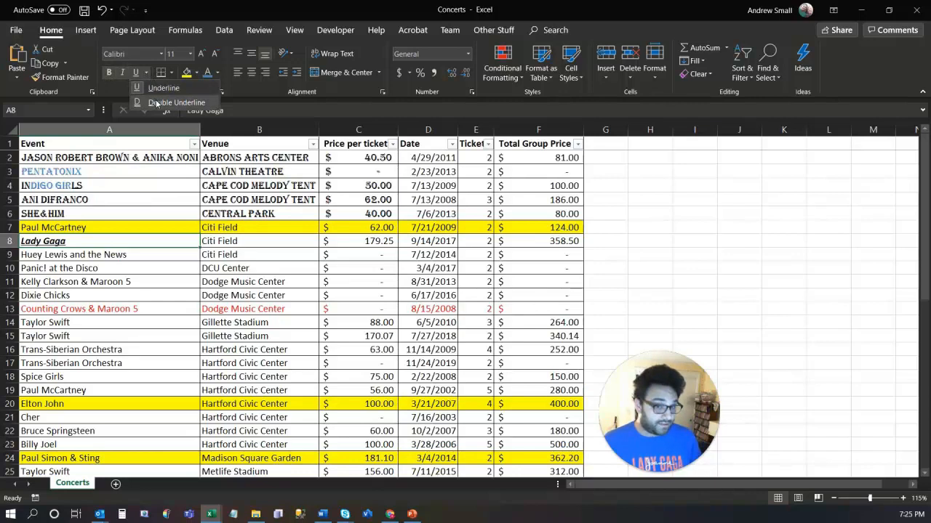
click(156, 103)
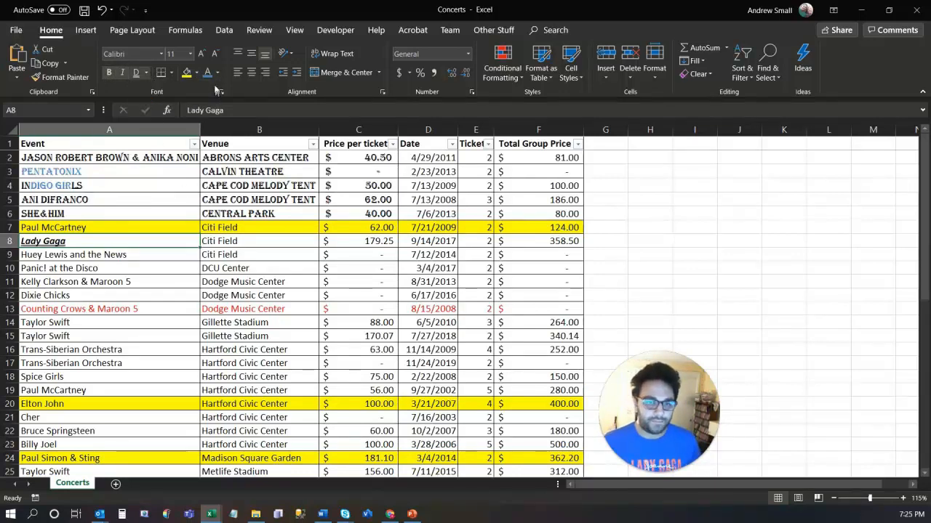
Enlarge only the word DiFranco in the Ani DiFranco event cell by five font size increments.
click(69, 202)
double_click(50, 200)
double_click(43, 199)
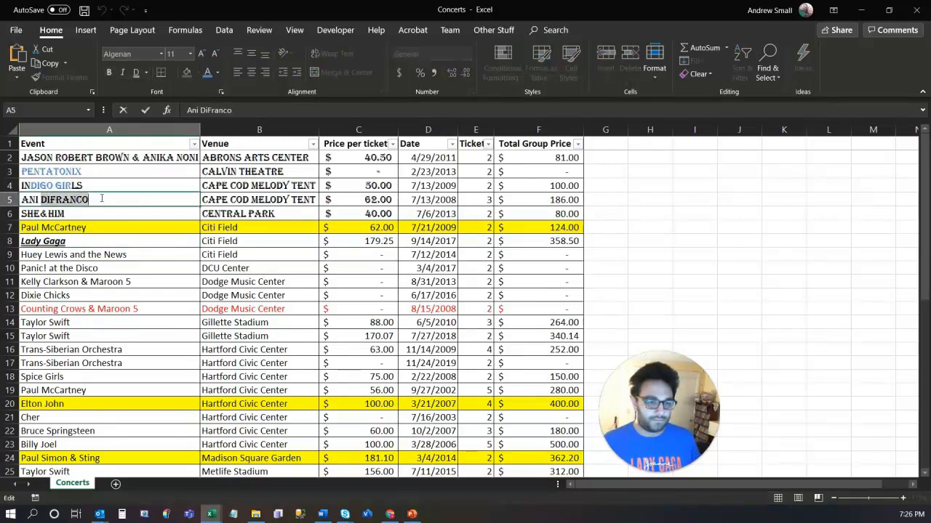
click(206, 59)
click(206, 60)
click(205, 59)
click(206, 60)
click(206, 60)
Open the detailed font settings for the Panic! at the Disco cell and look through the available font sizes.
click(162, 267)
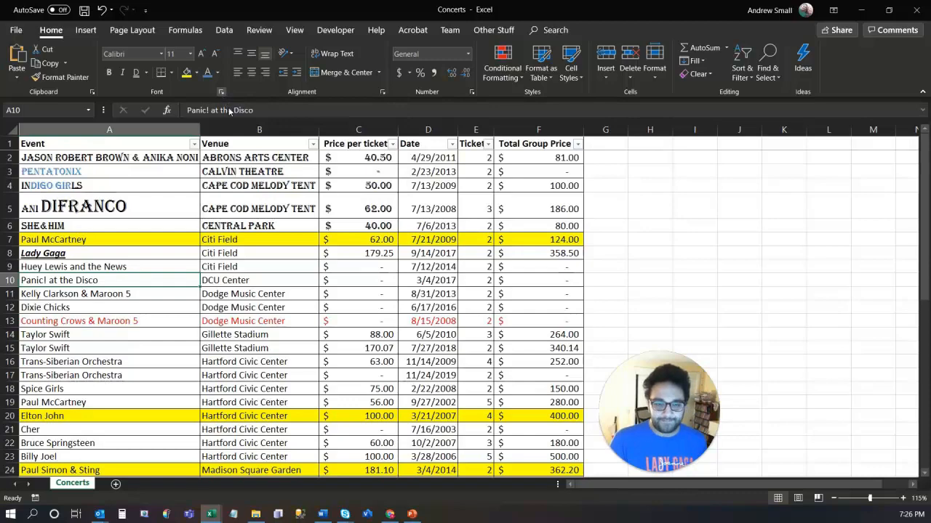
click(221, 93)
drag(229, 104, 277, 126)
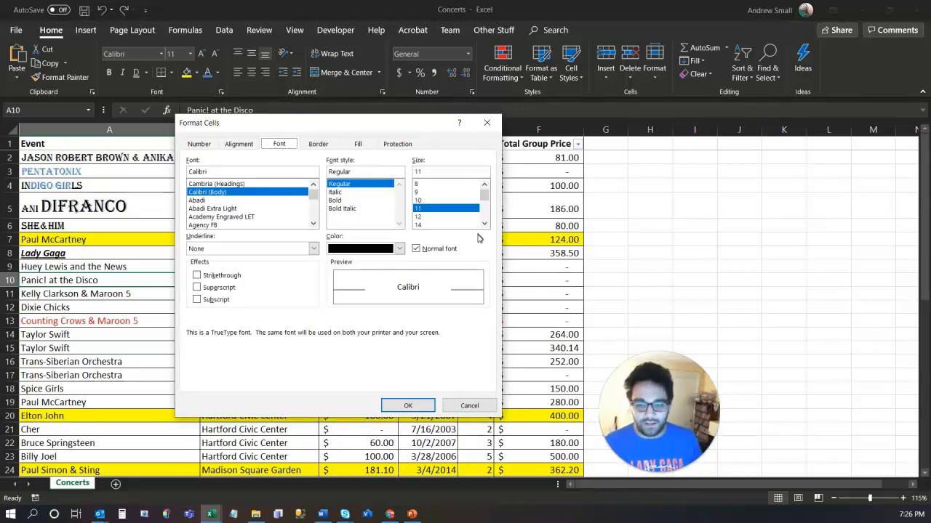
click(484, 224)
click(485, 224)
click(484, 225)
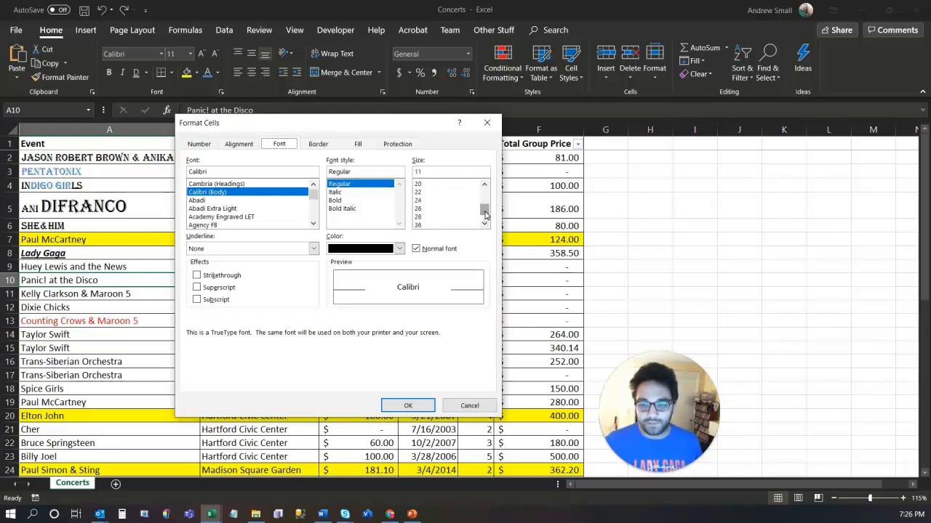
drag(485, 211, 485, 193)
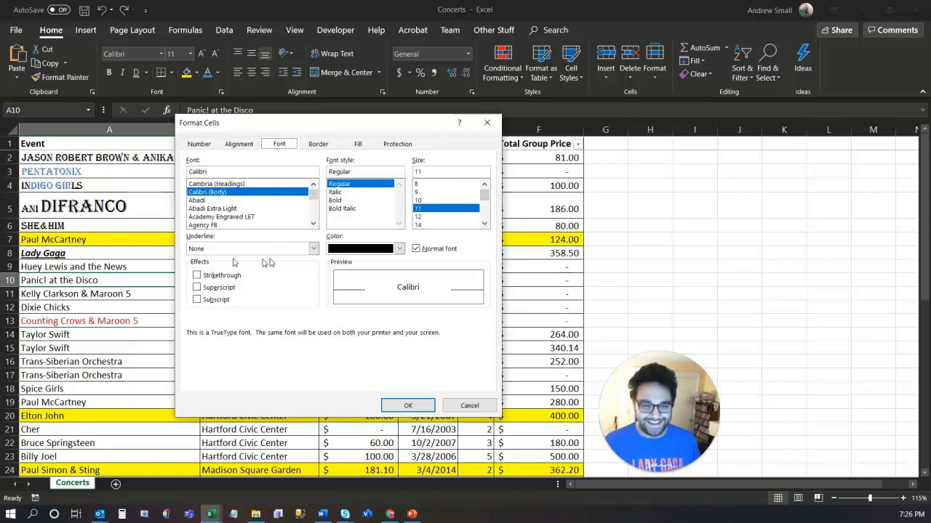
Preview the Strikethrough, Superscript and Subscript effects on the Panic! at the Disco cell and switch each one off again.
click(196, 276)
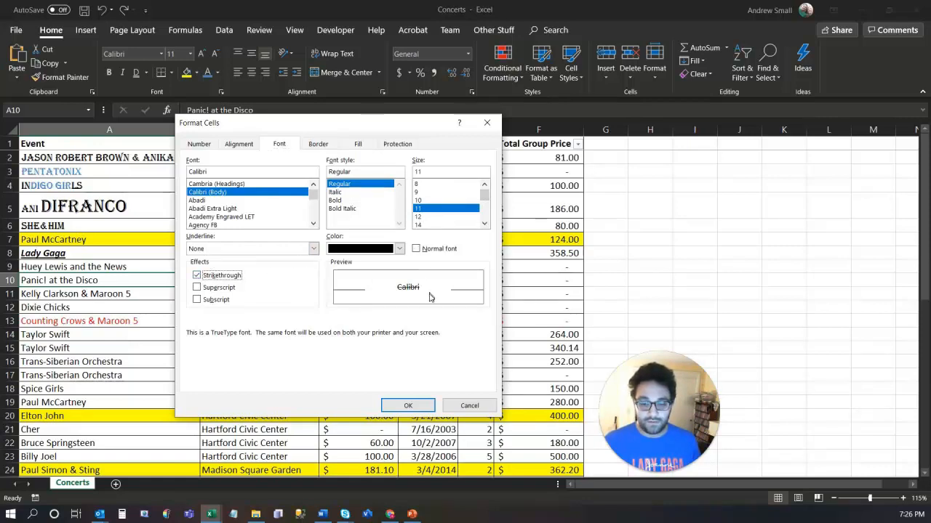
click(196, 276)
click(197, 288)
click(200, 288)
click(197, 301)
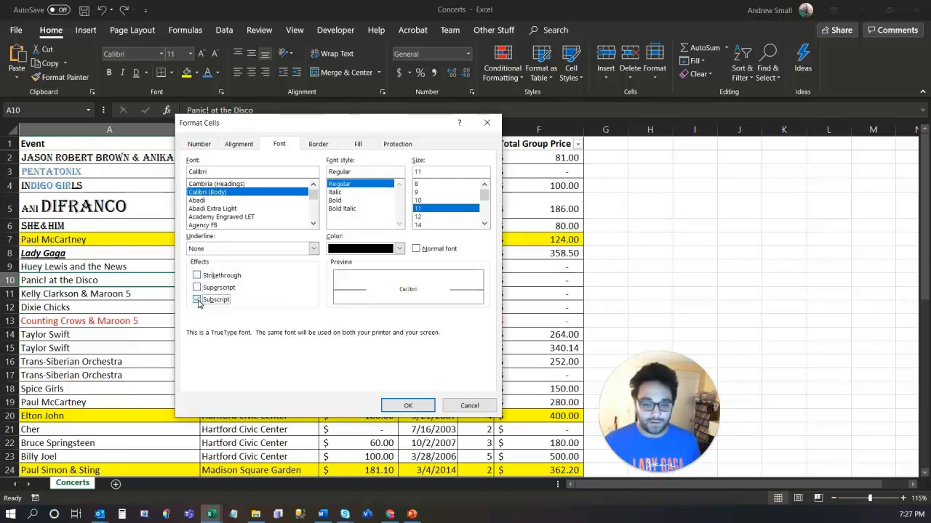
click(197, 300)
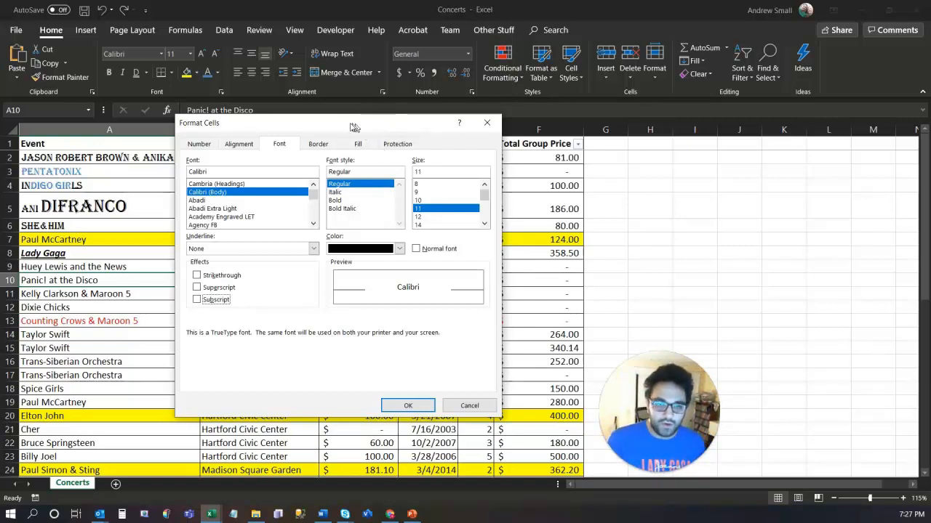
Choose Distributed (Indent) as the horizontal alignment of the Panic! at the Disco cell and check the vertical alignment options.
click(238, 143)
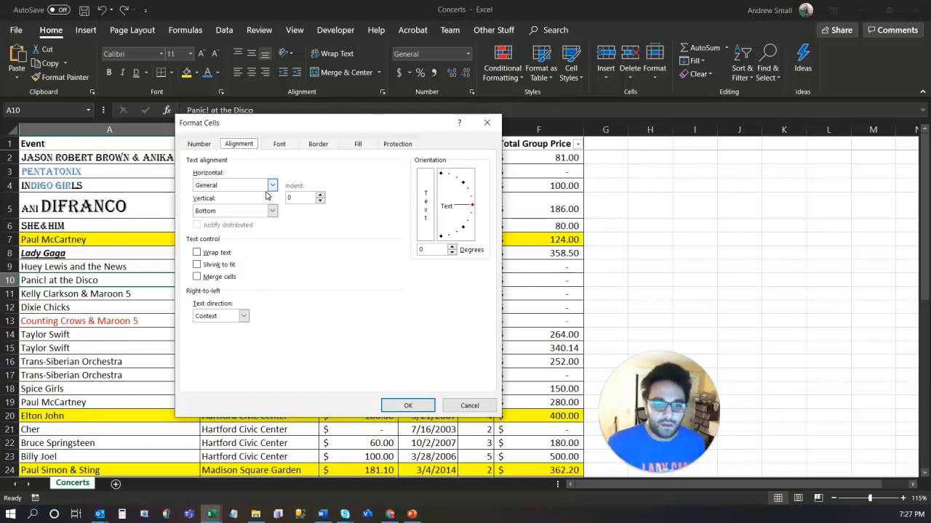
click(273, 186)
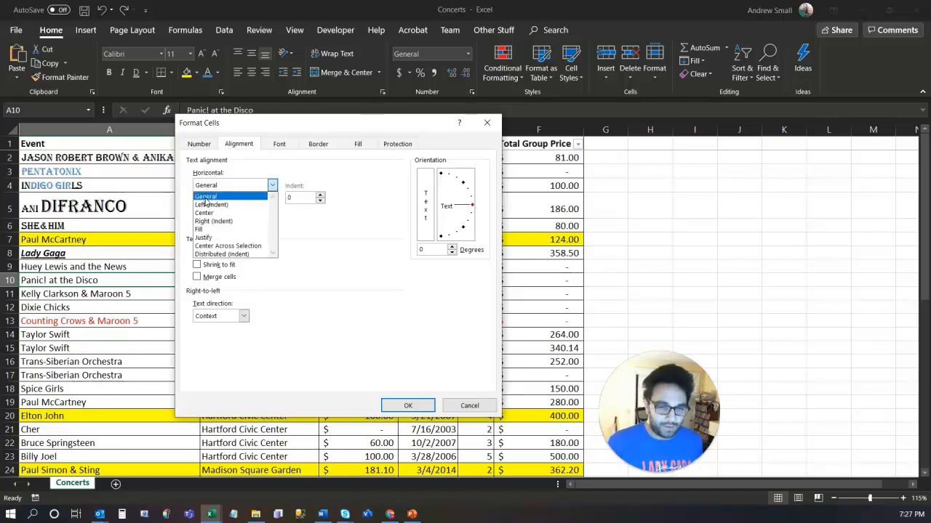
click(228, 255)
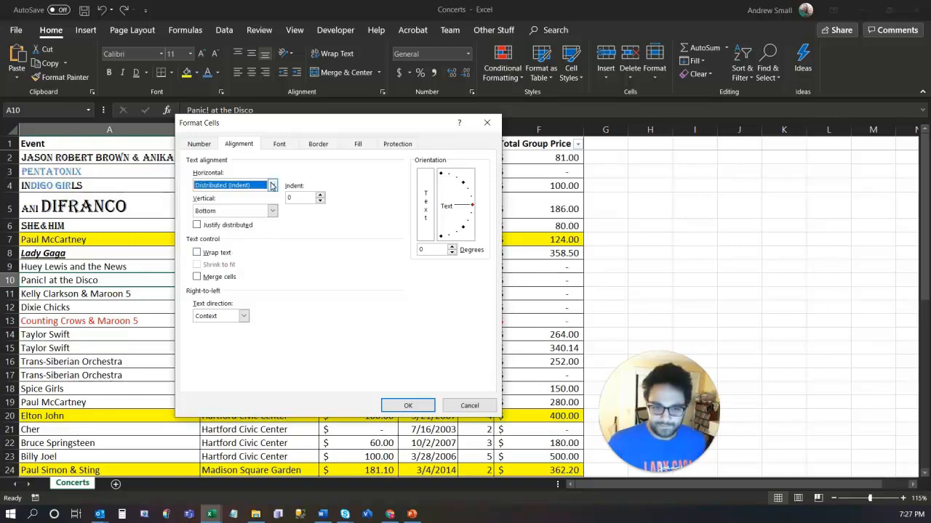
click(272, 212)
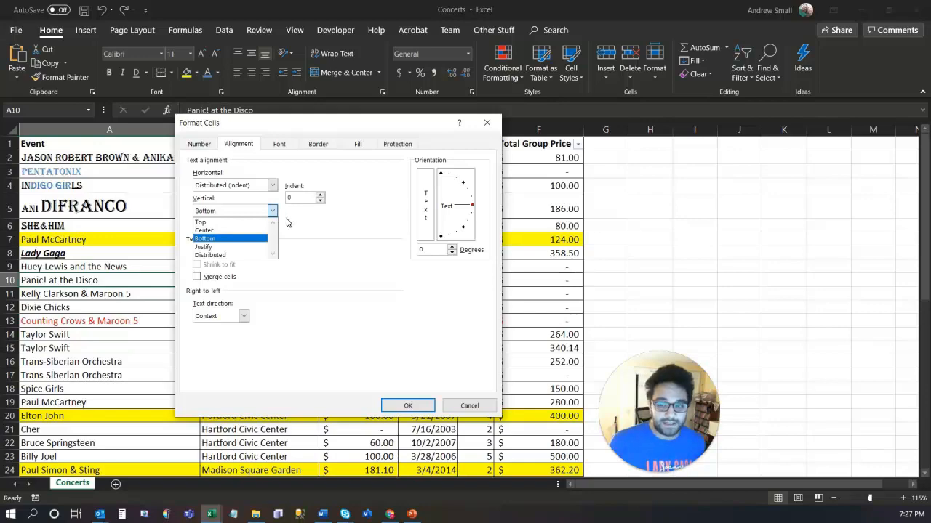
click(320, 132)
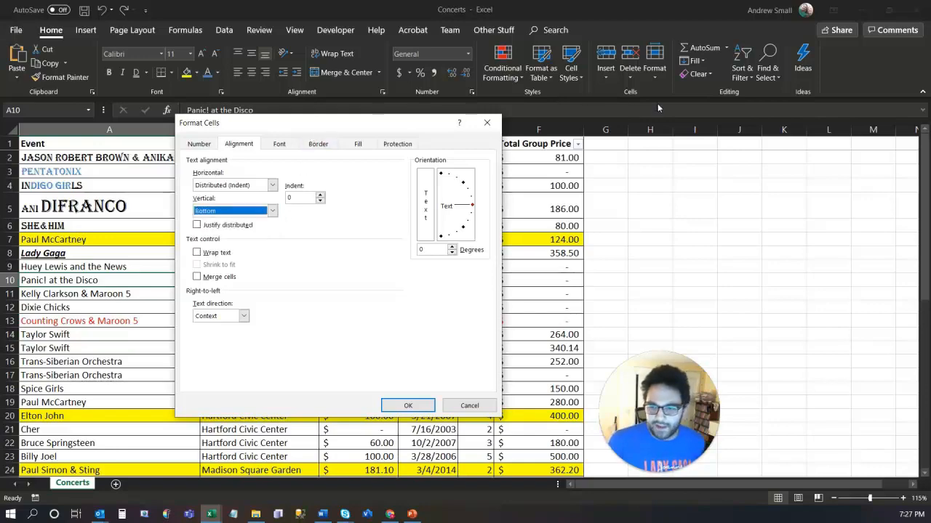
Review the vertical alignment options, keep Bottom, and apply the Distributed (Indent) horizontal alignment to the Panic! at the Disco cell.
drag(407, 128, 847, 90)
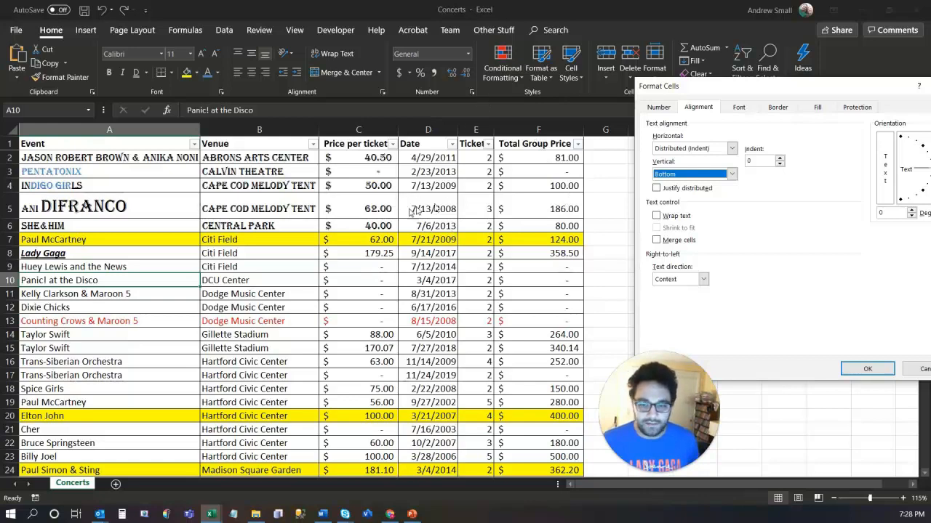
click(732, 175)
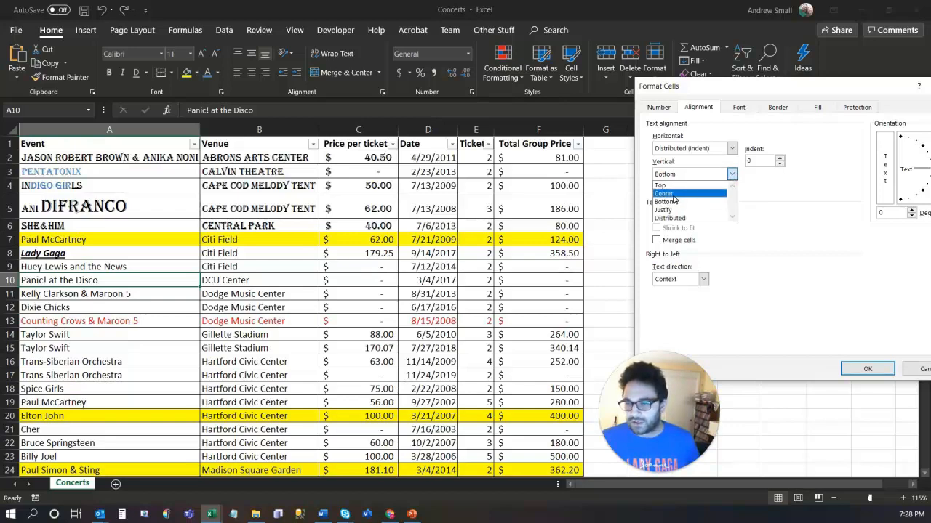
click(801, 226)
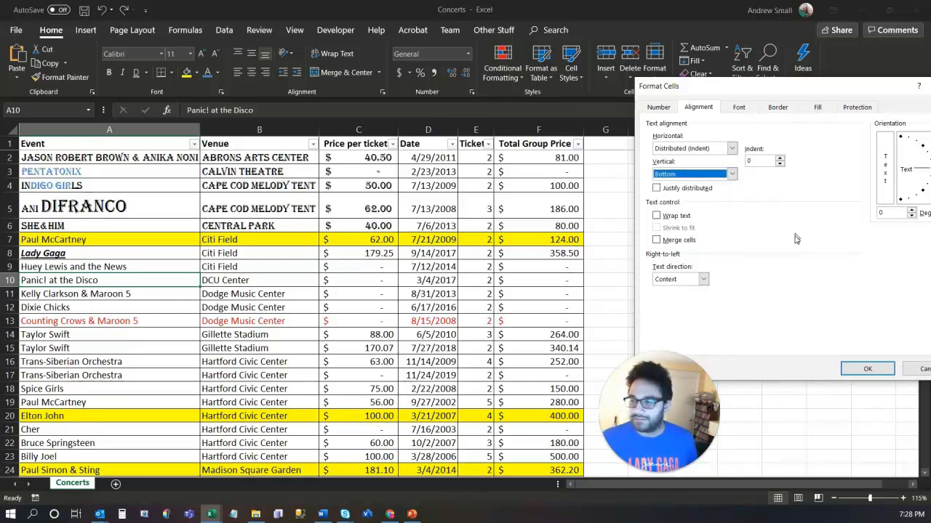
click(864, 370)
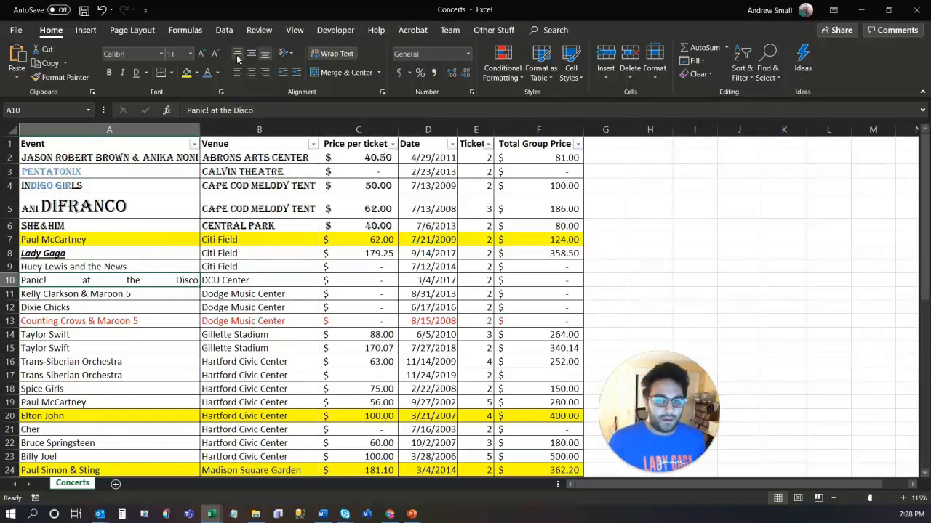
Middle-align the venue, price, date, ticket and total cells of the Ani DiFranco row (B5:F5) vertically.
click(240, 216)
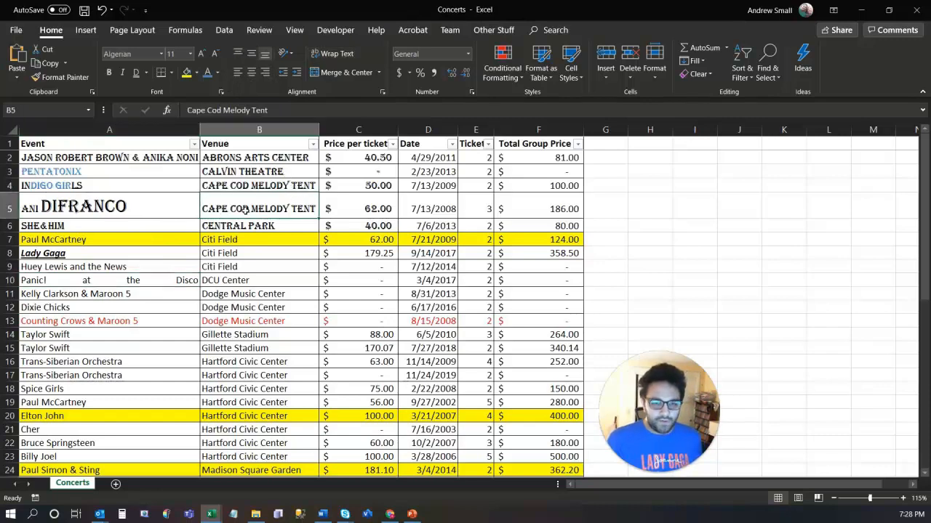
click(251, 54)
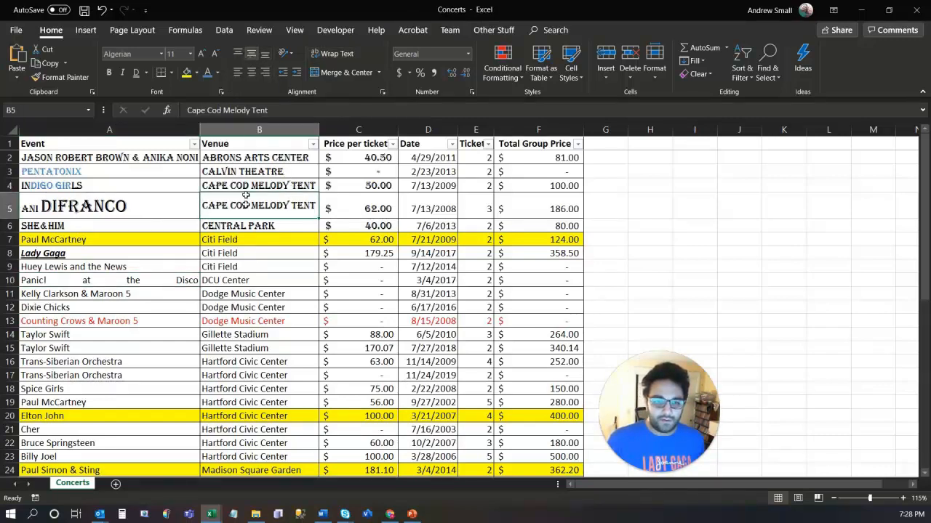
click(363, 197)
drag(419, 197, 530, 202)
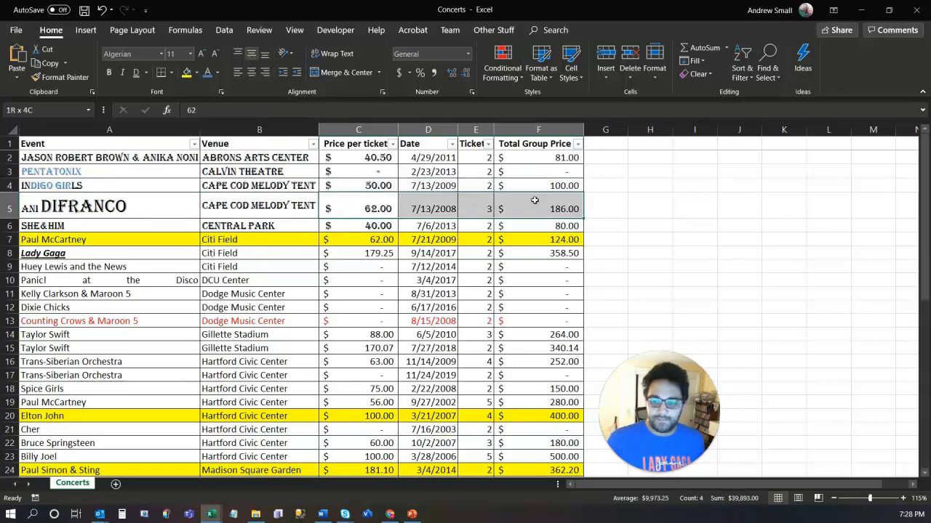
click(251, 54)
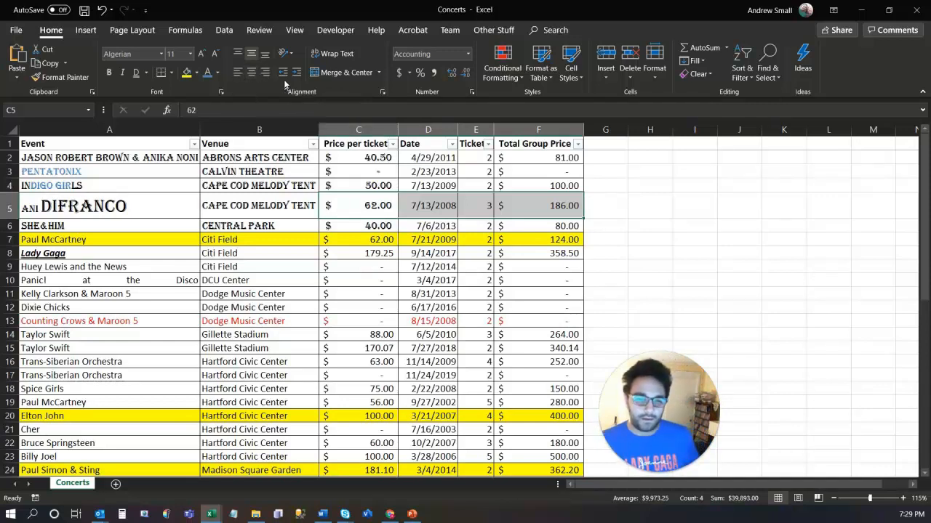
Increase the indent of the Ani DiFranco event cell by one level and decrease it again.
click(154, 215)
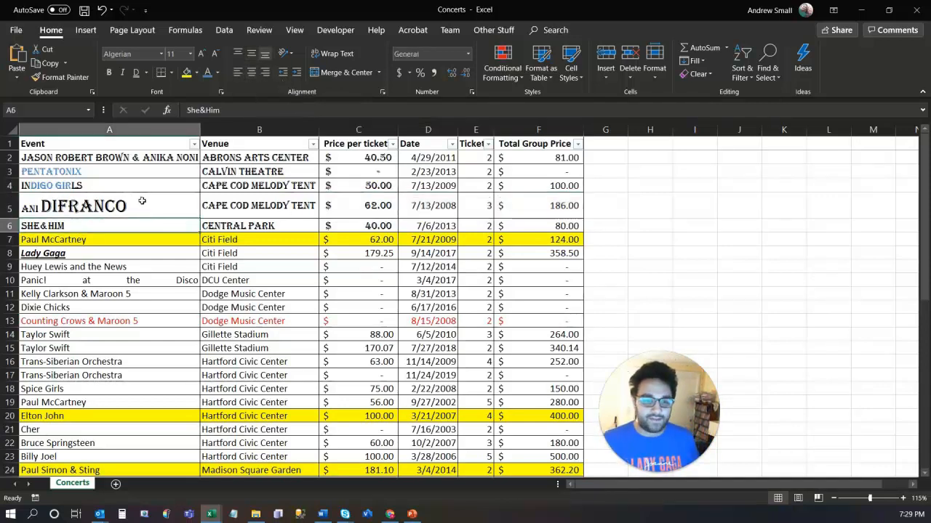
click(296, 75)
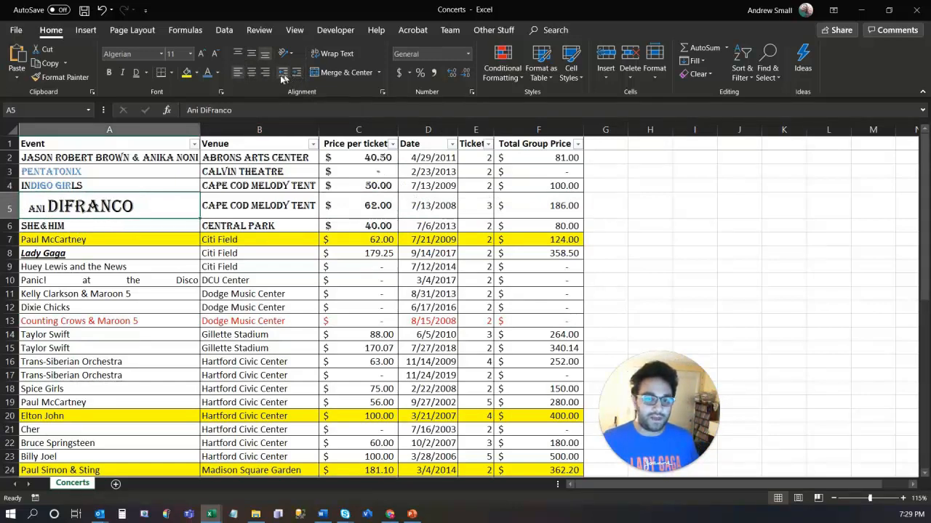
click(283, 73)
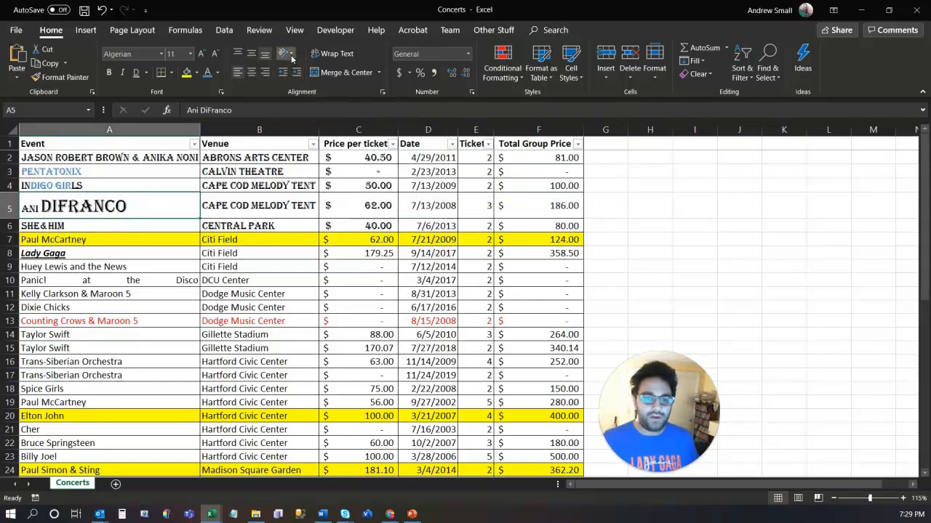
Try the Angle Counterclockwise orientation on the Ani DiFranco event cell and undo it.
click(289, 54)
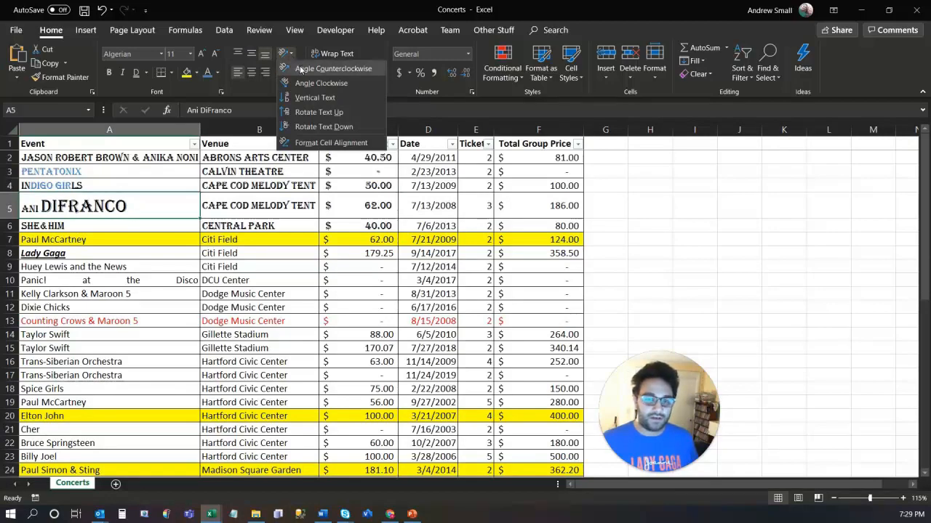
click(301, 69)
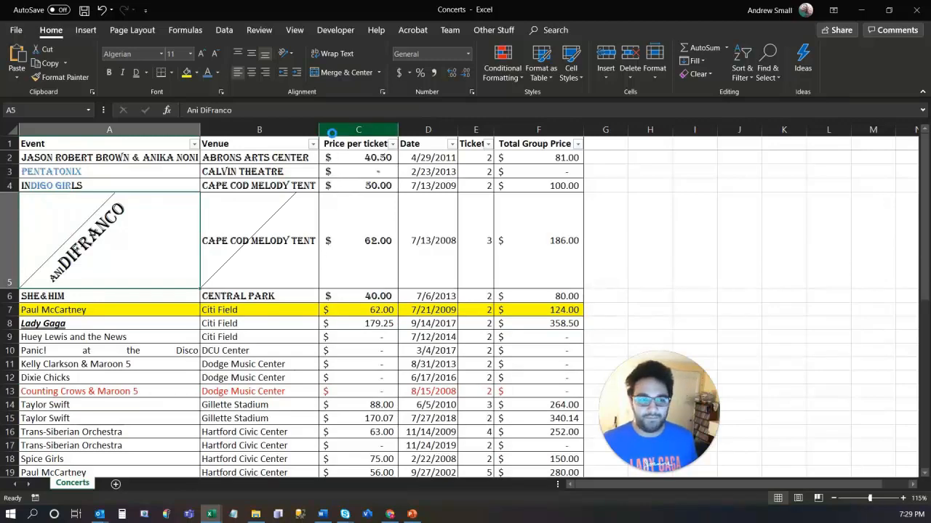
key(ctrl+z)
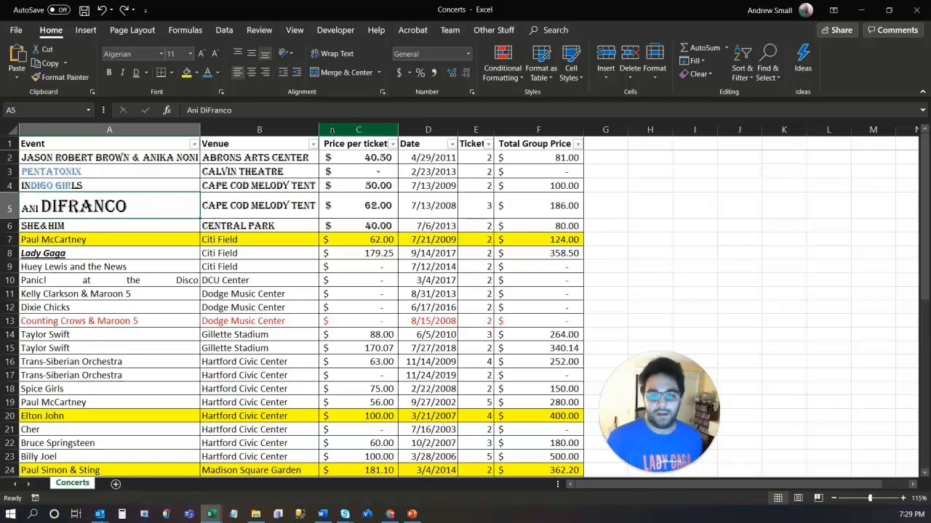
Look through the available number formats for price cell C2 and open its detailed format settings.
click(418, 158)
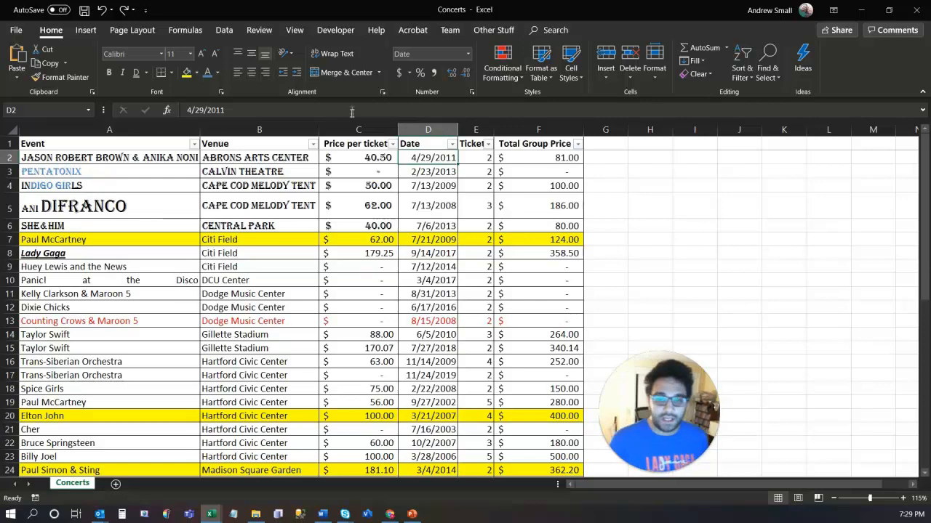
drag(368, 158, 546, 469)
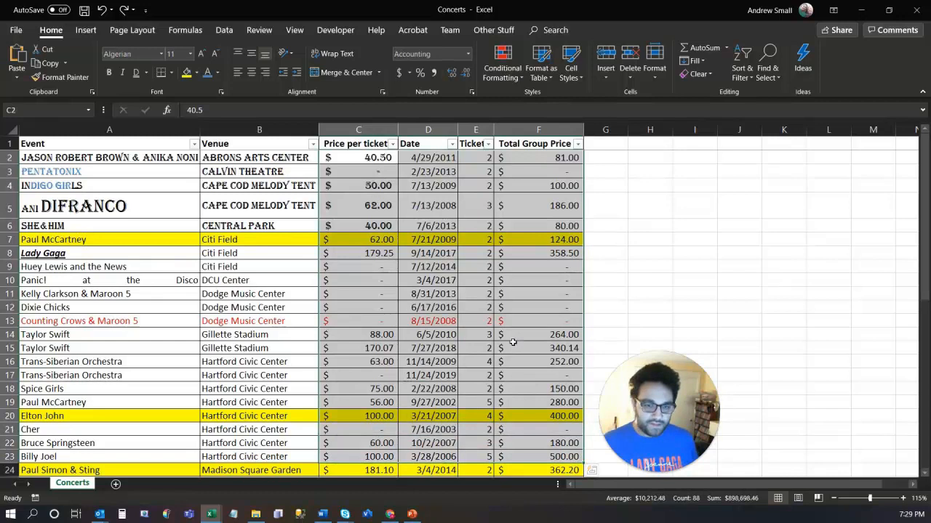
click(371, 156)
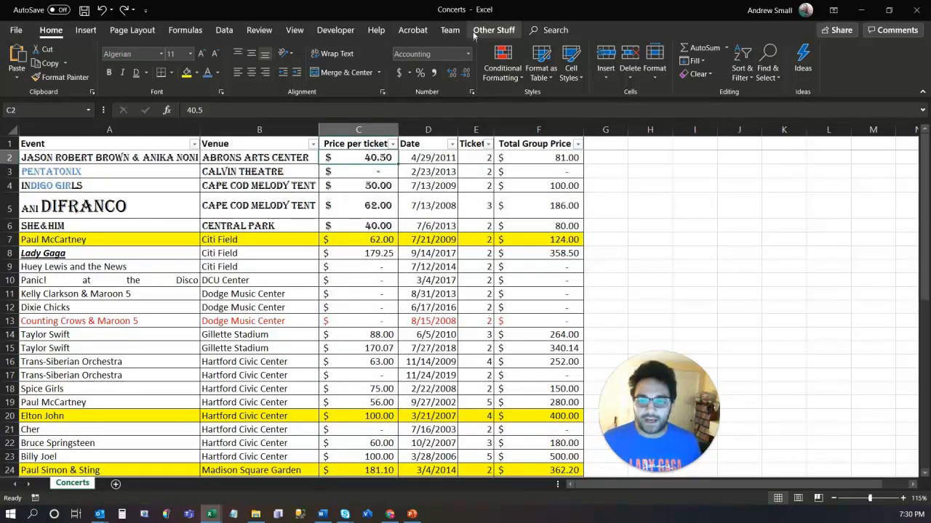
click(468, 53)
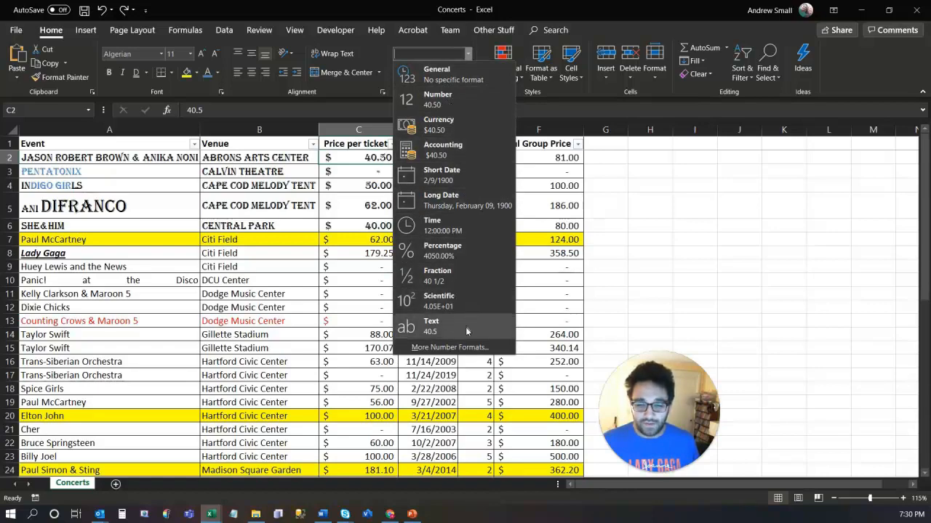
click(448, 347)
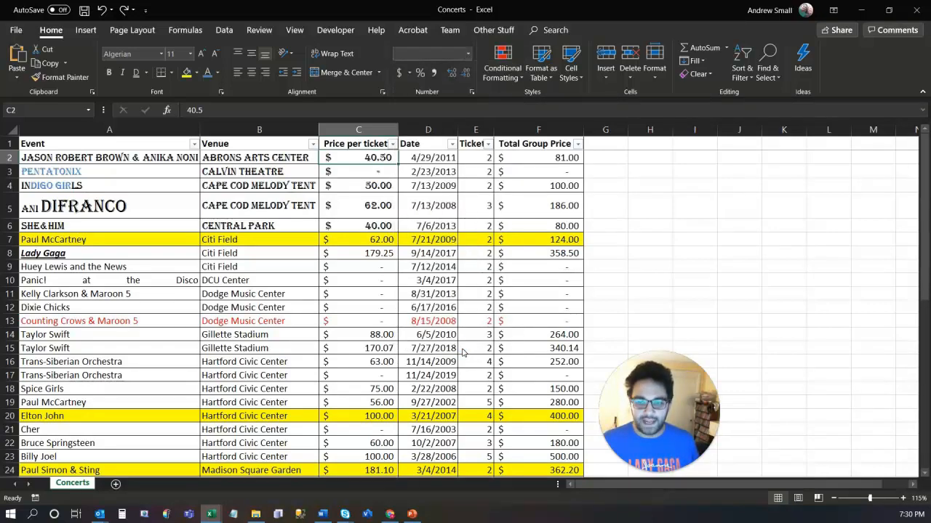
drag(725, 93, 247, 123)
click(445, 122)
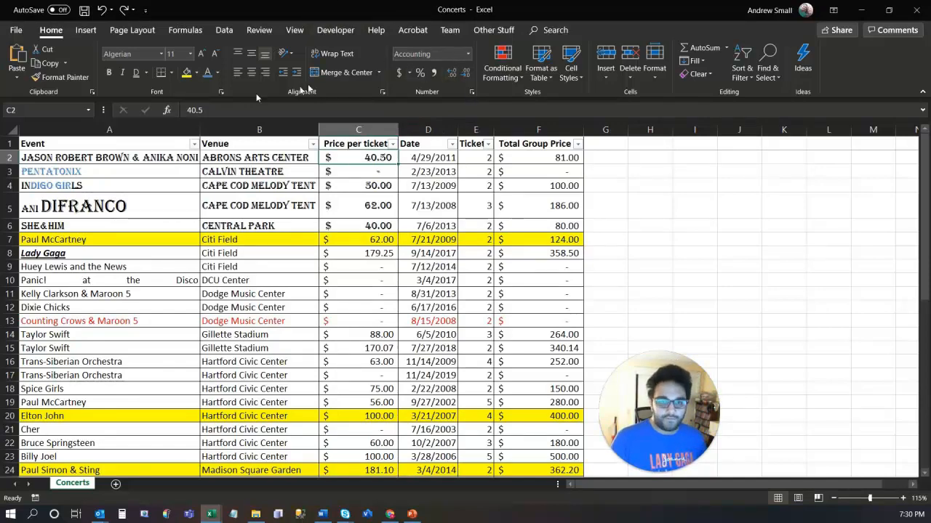
click(471, 91)
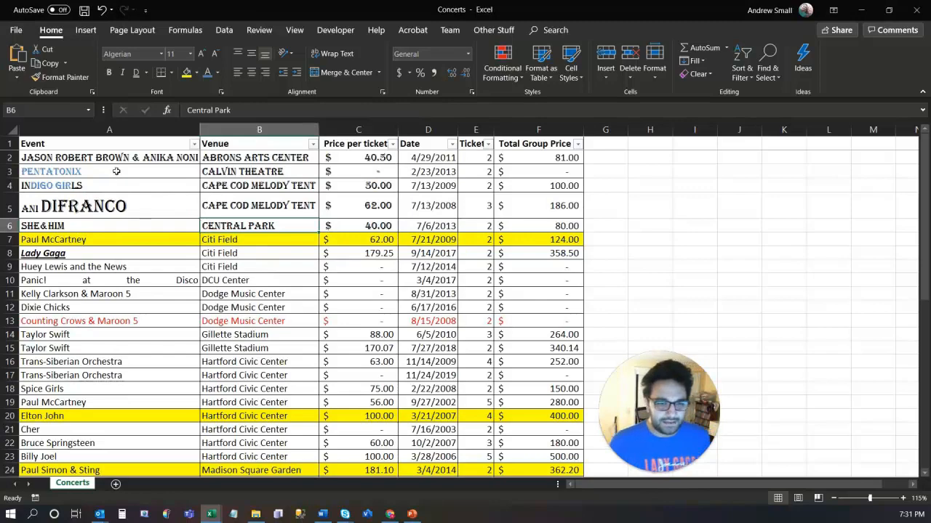
drag(117, 158, 519, 325)
click(222, 320)
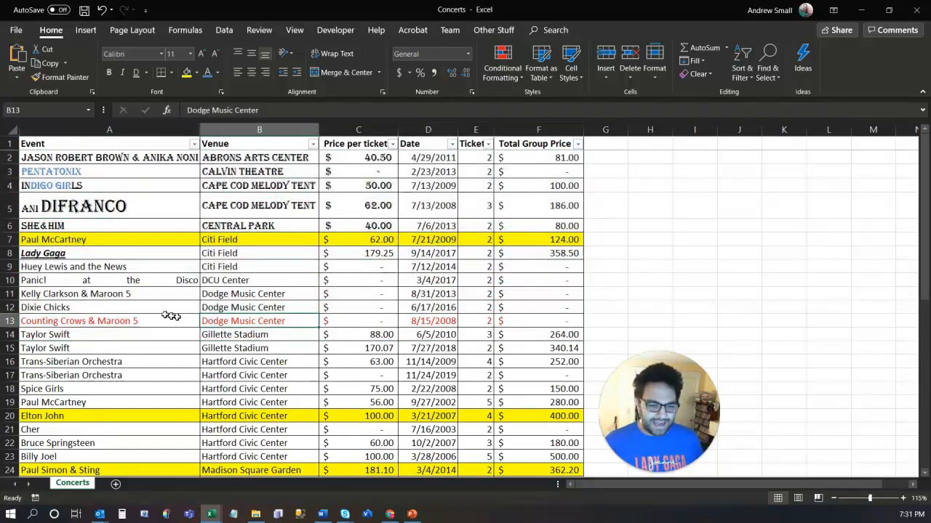
drag(146, 307, 549, 297)
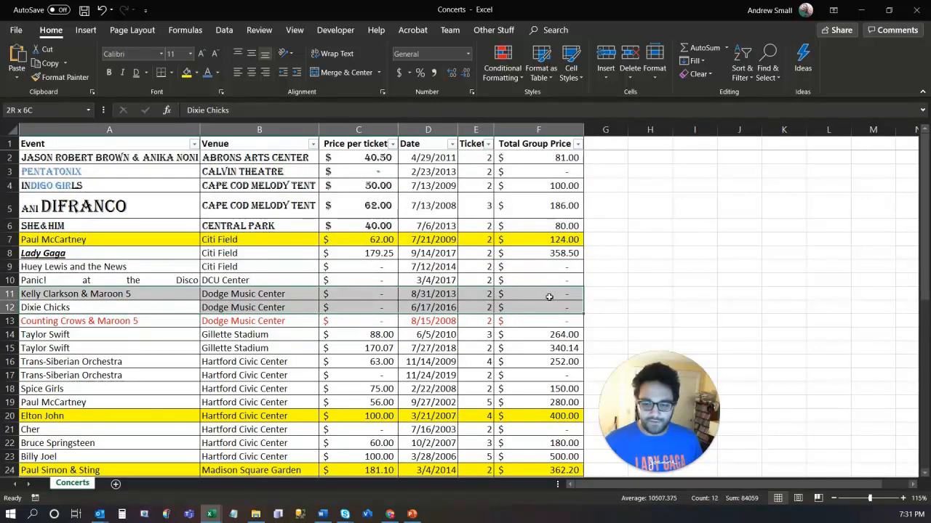
click(549, 297)
drag(516, 293, 97, 195)
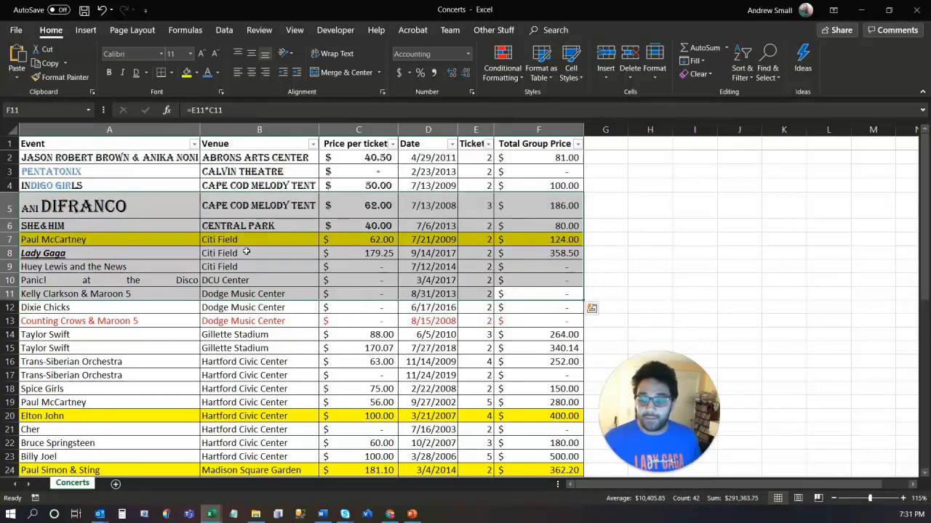
click(359, 277)
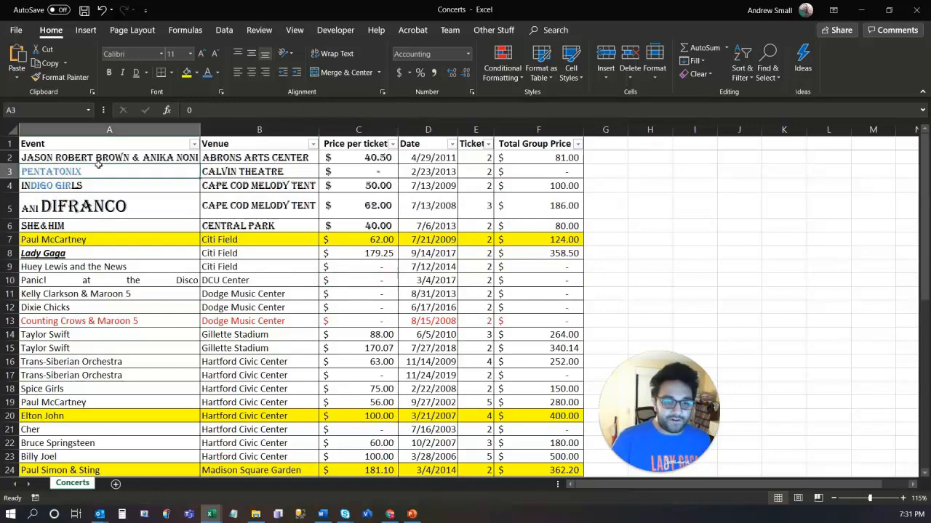
drag(121, 172, 480, 354)
drag(483, 294, 167, 349)
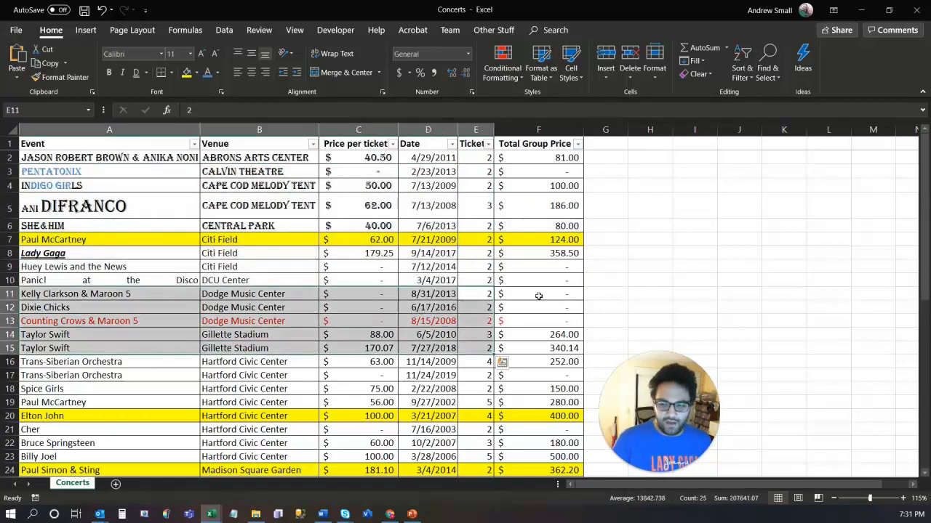
drag(614, 203, 818, 269)
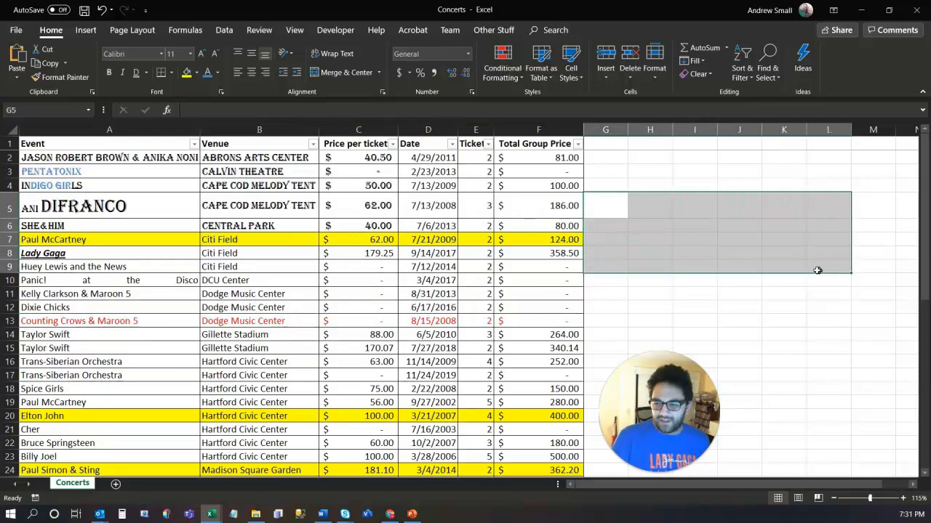
click(817, 267)
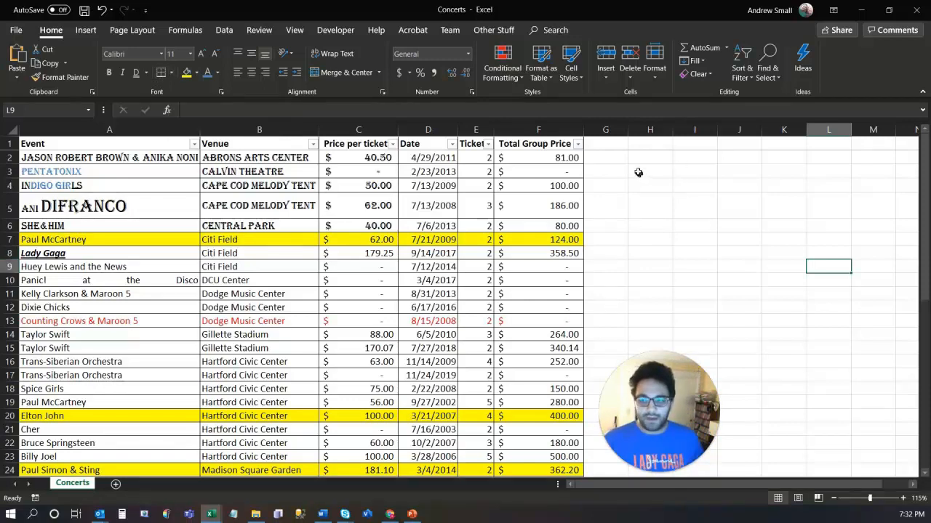
Apply All Borders to the empty range H2:J8 beside the table.
drag(638, 162, 758, 251)
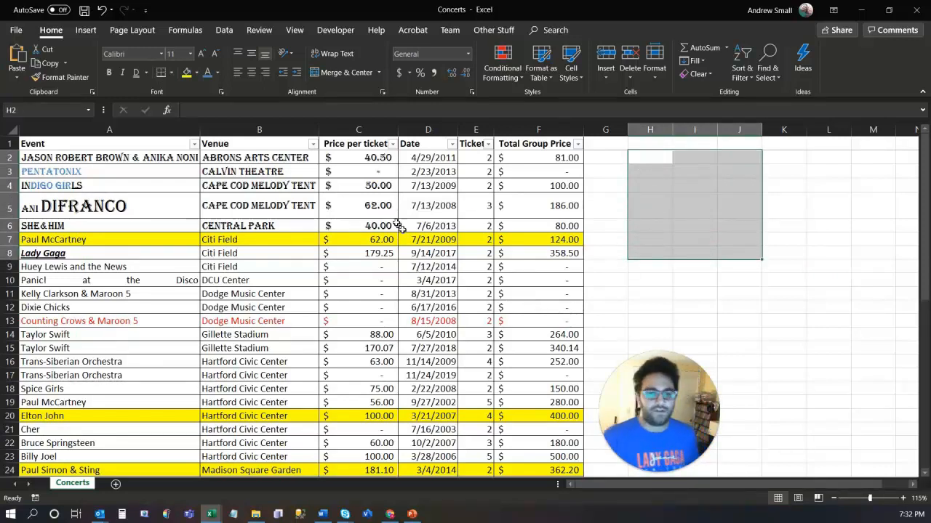
click(172, 74)
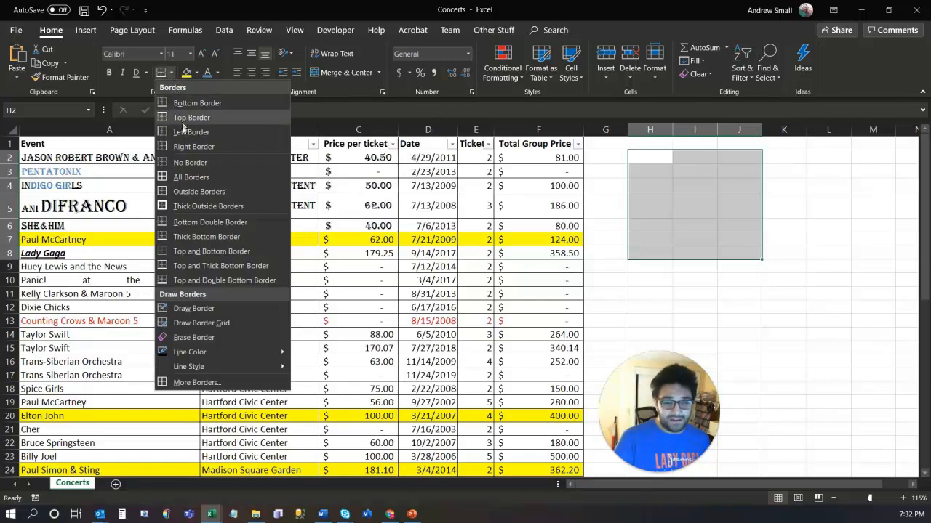
click(190, 177)
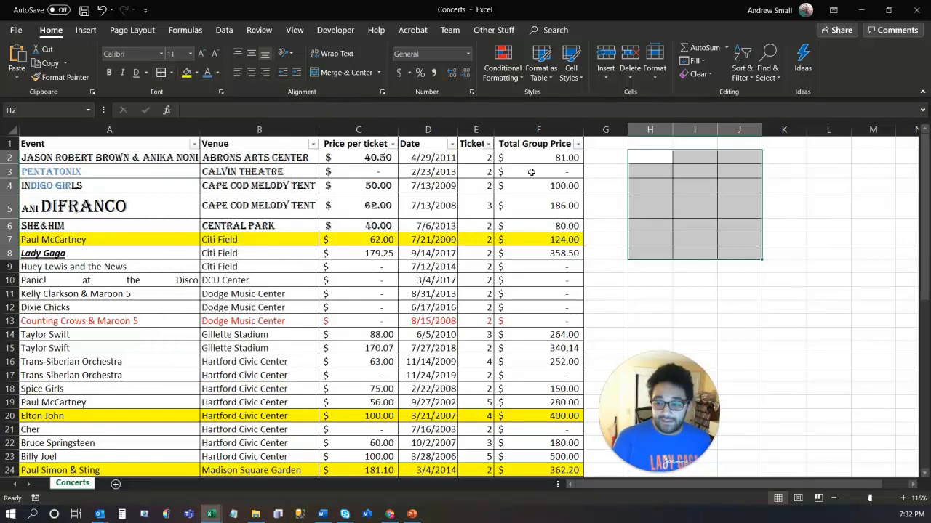
click(676, 292)
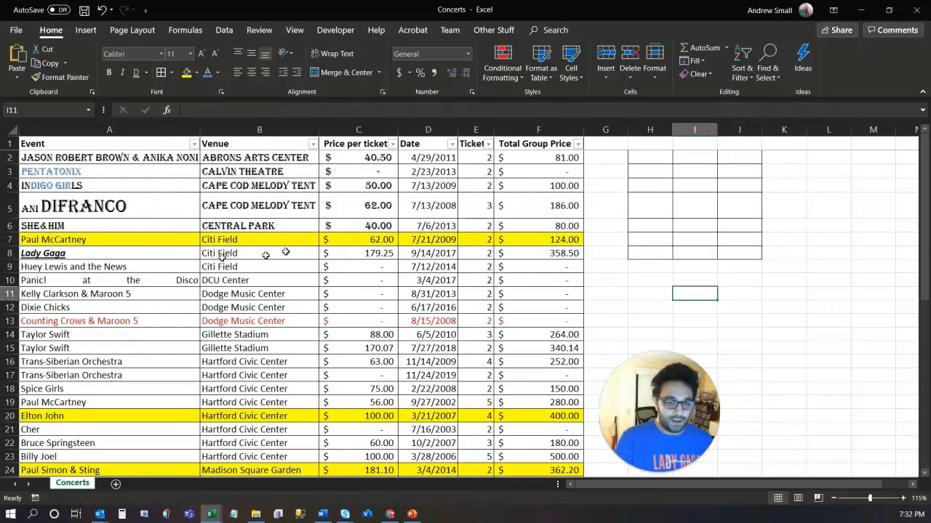
Undo the full grid of borders and give the range H2:J8 only a Bottom Border.
drag(723, 250, 642, 160)
key(Return)
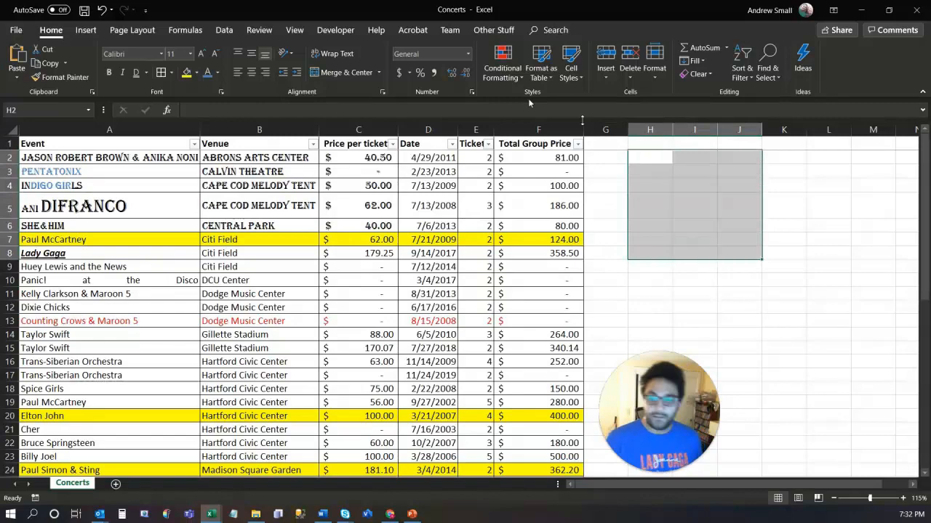
click(172, 73)
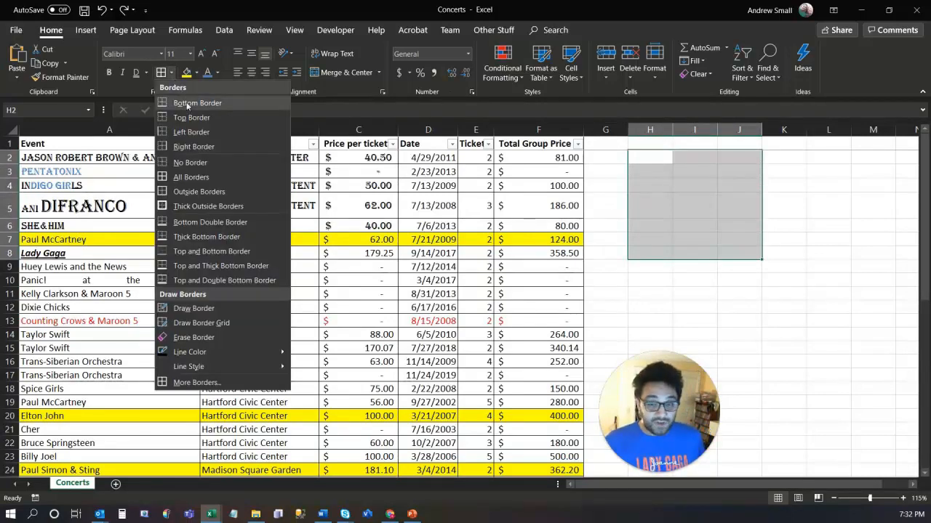
click(187, 105)
click(658, 281)
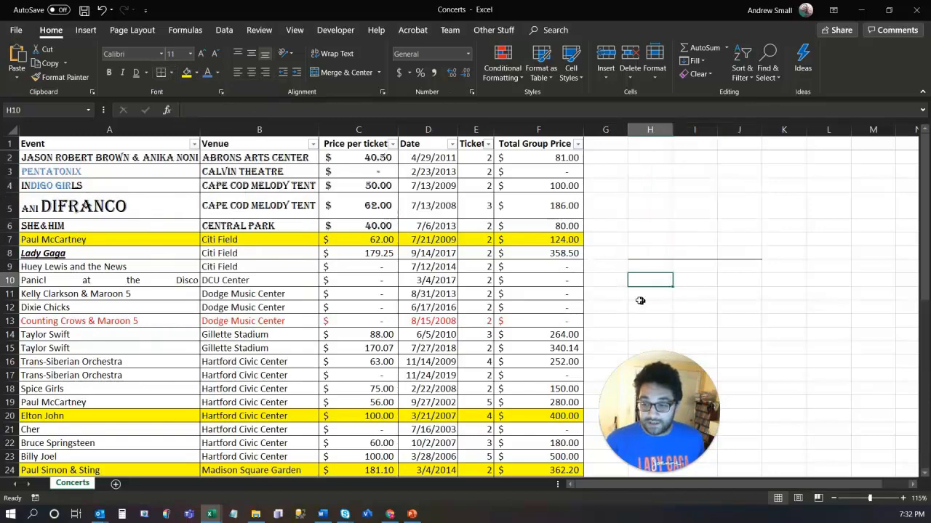
Try a Top Border on the empty range H2:J8 and again on H3:J8.
drag(733, 253, 619, 161)
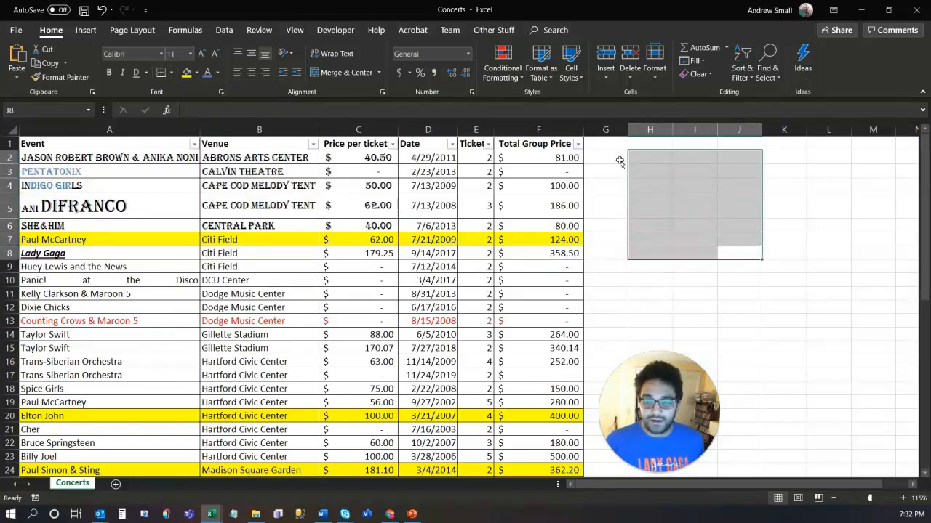
click(173, 74)
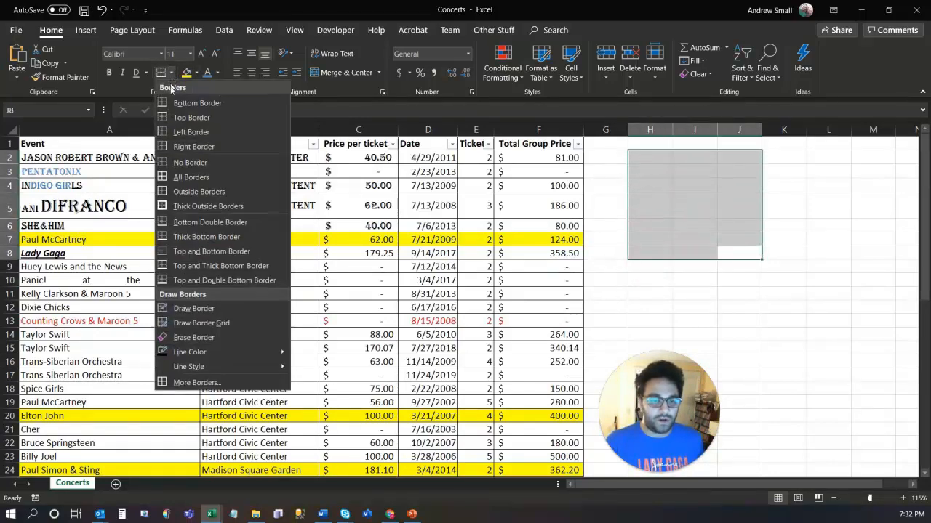
click(207, 118)
click(738, 312)
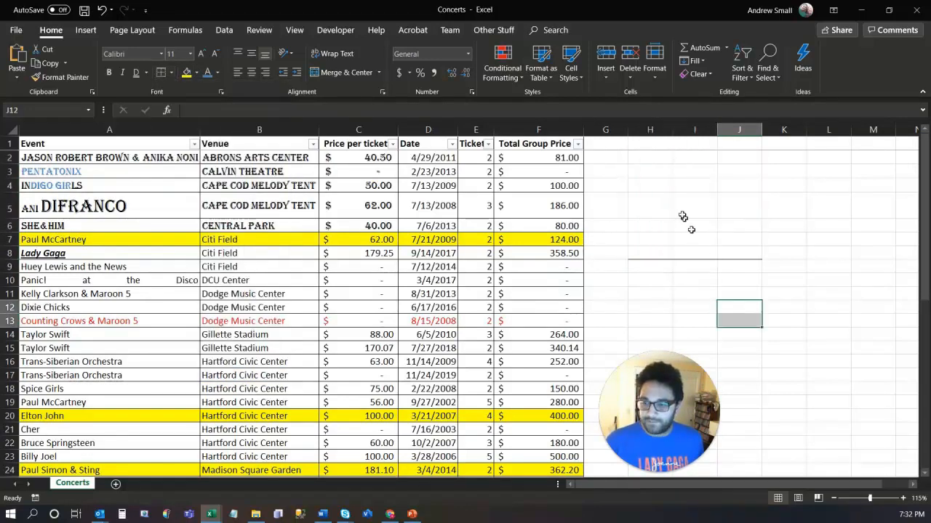
drag(653, 253, 739, 162)
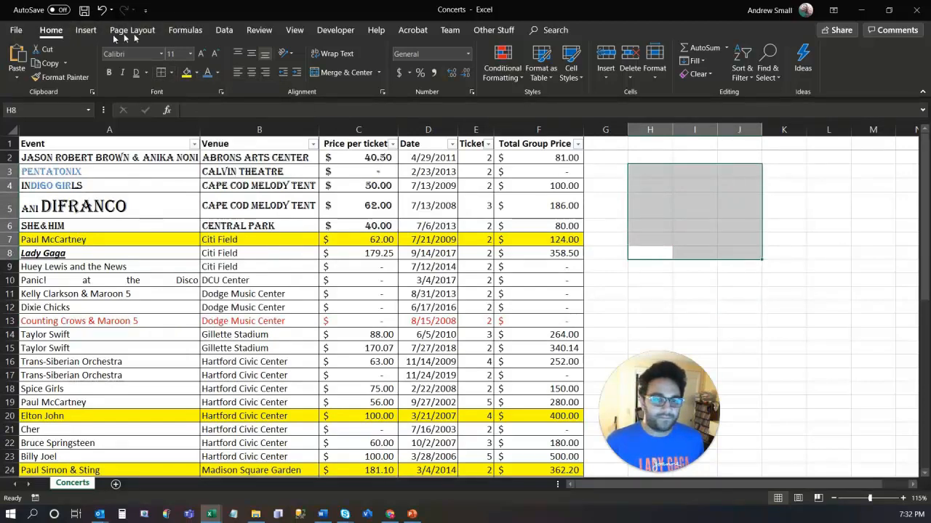
click(169, 73)
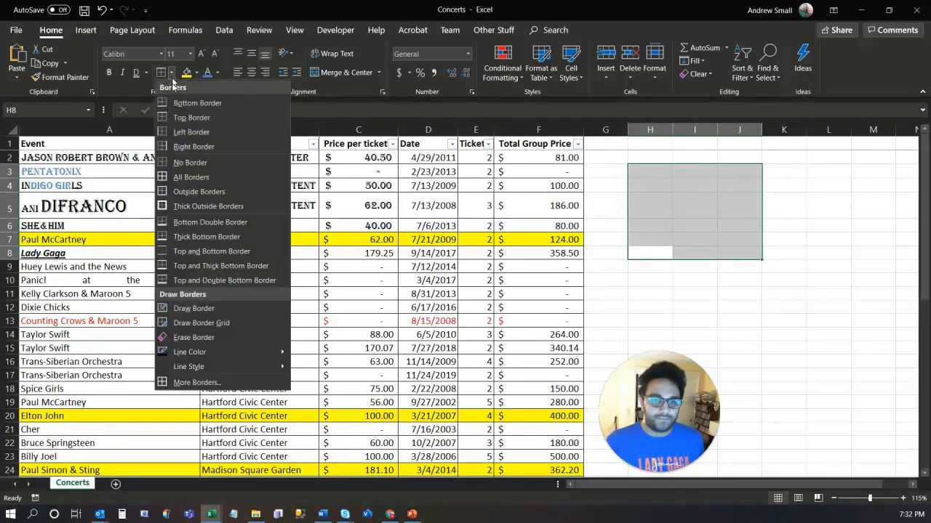
click(189, 118)
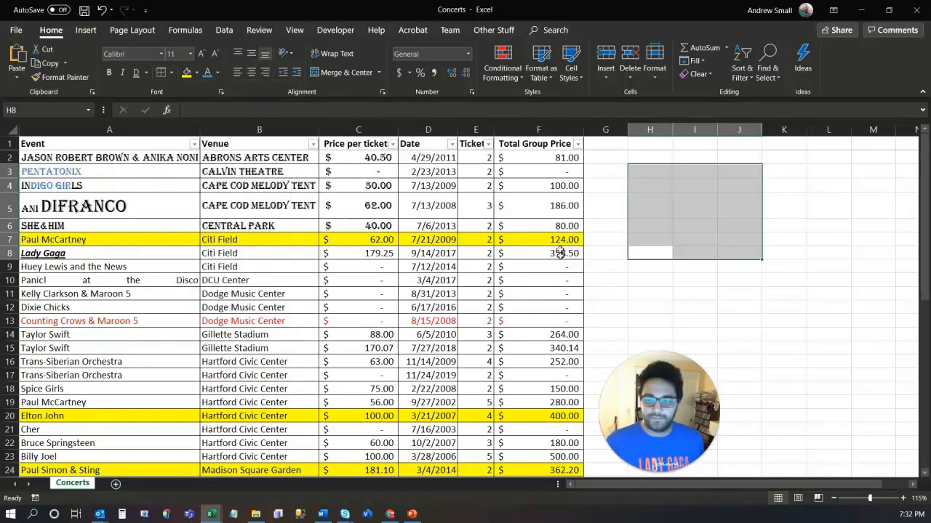
click(722, 294)
Put a border around the outside of the range H3:J8.
drag(643, 173, 725, 254)
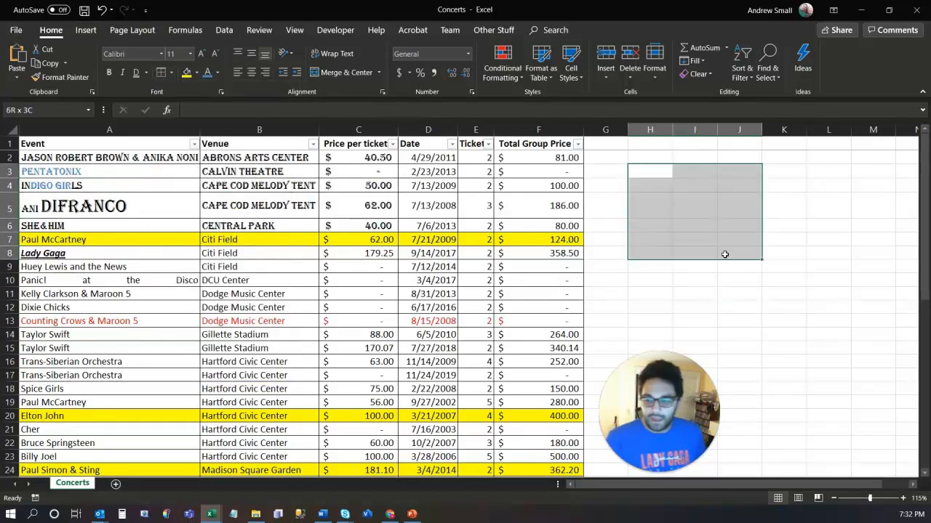
click(169, 73)
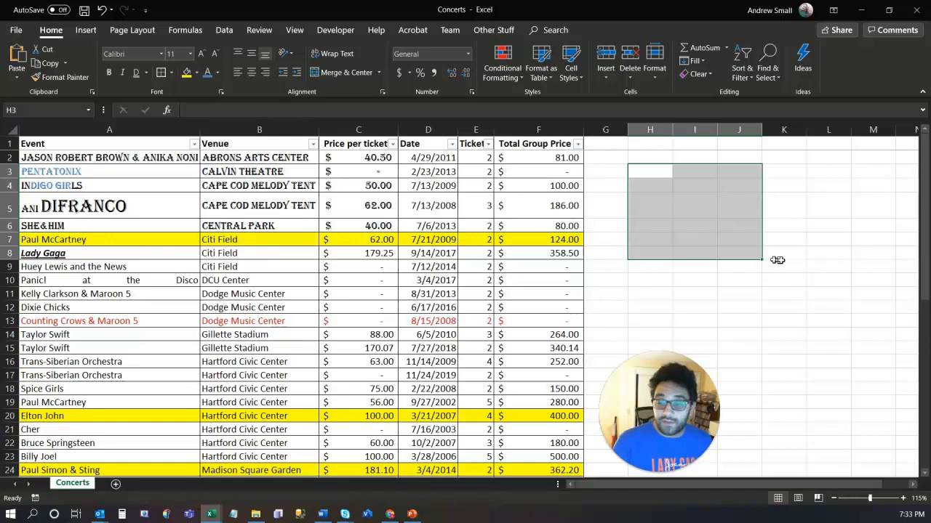
click(807, 257)
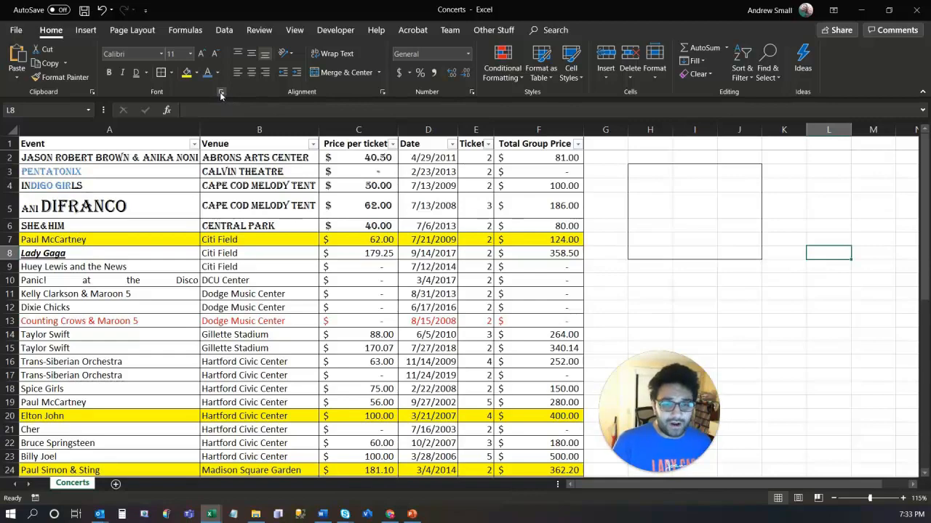
Set up thick orange top and bottom borders for cell L8 in the detailed border settings.
click(173, 73)
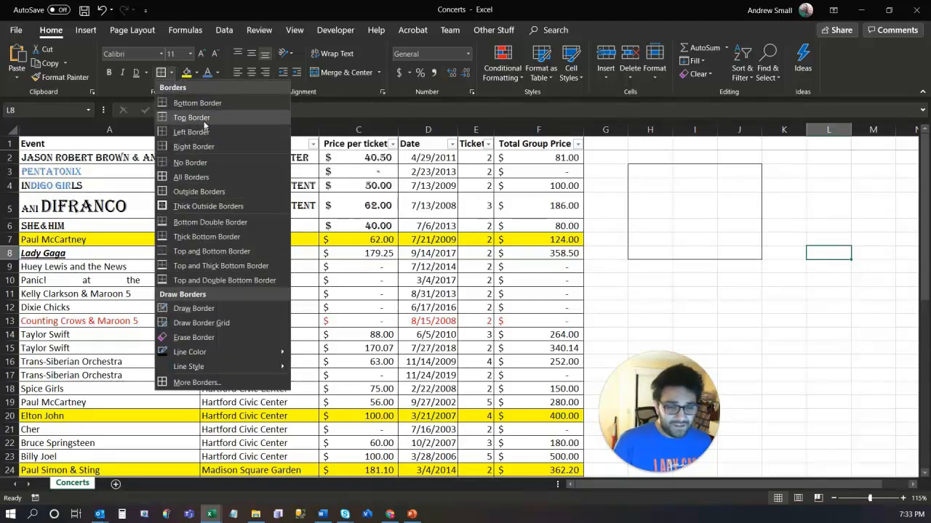
click(195, 14)
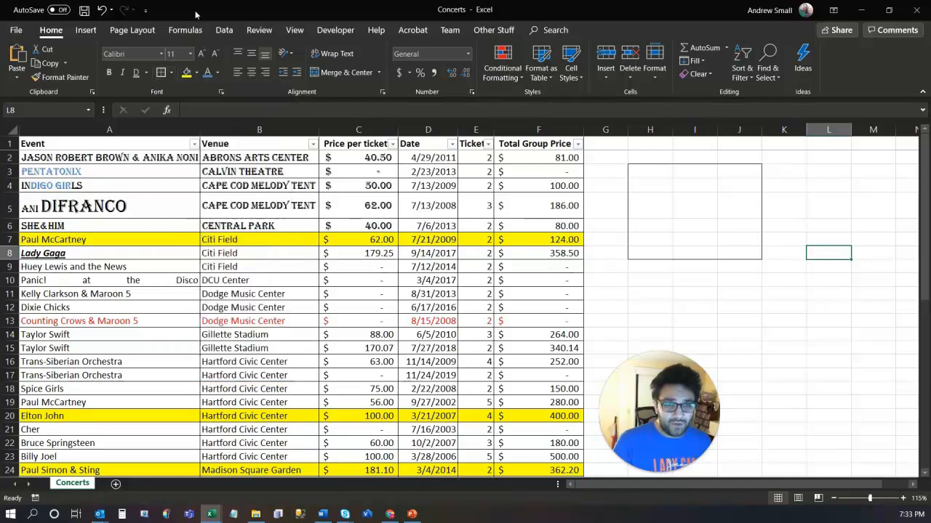
click(221, 94)
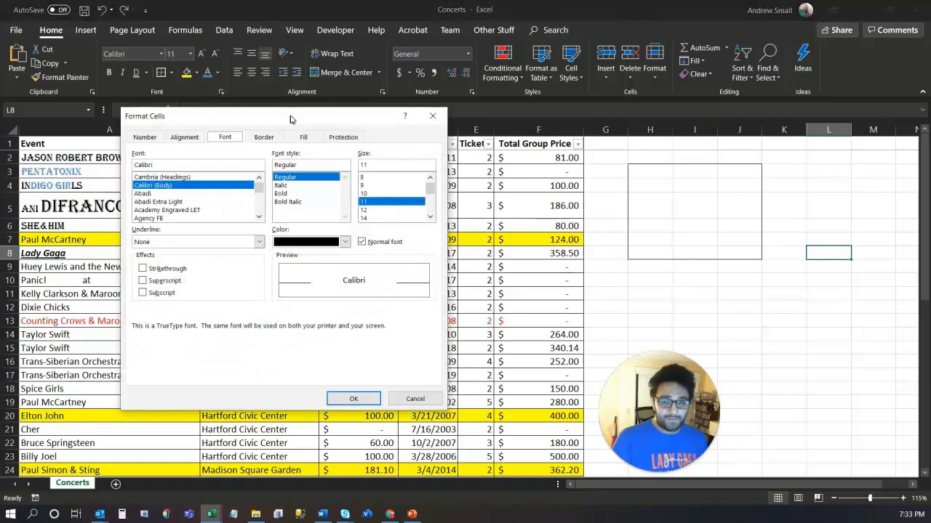
click(263, 137)
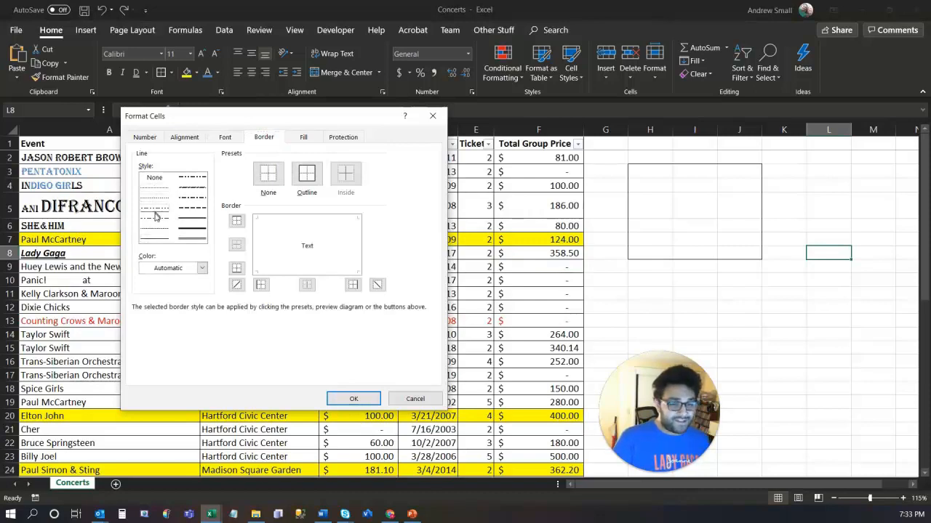
click(202, 267)
click(231, 307)
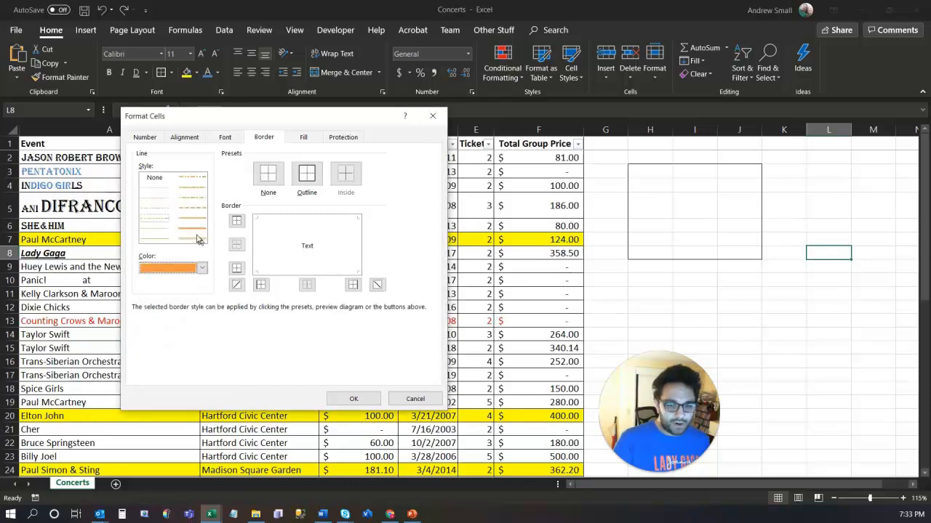
click(236, 269)
click(236, 220)
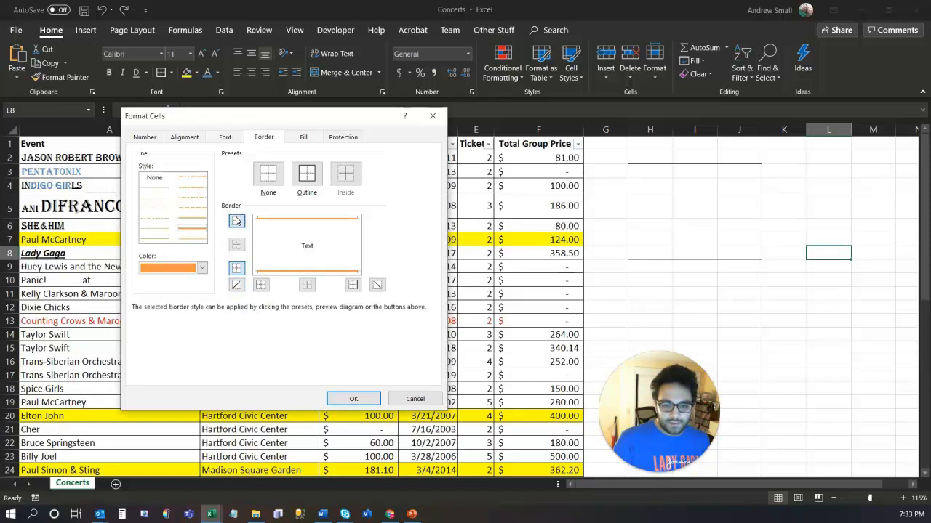
Add dark blue borders to the left and right sides of cell L8 and apply the border settings.
click(203, 269)
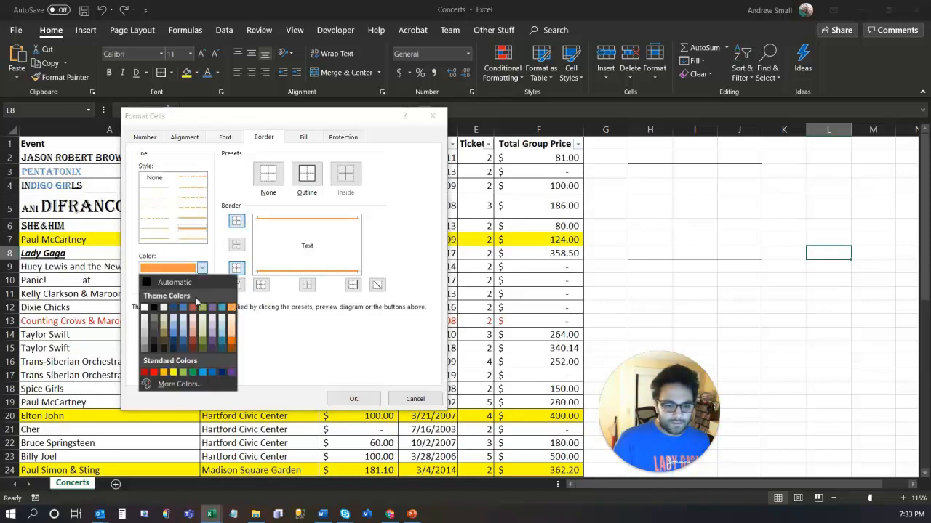
click(175, 308)
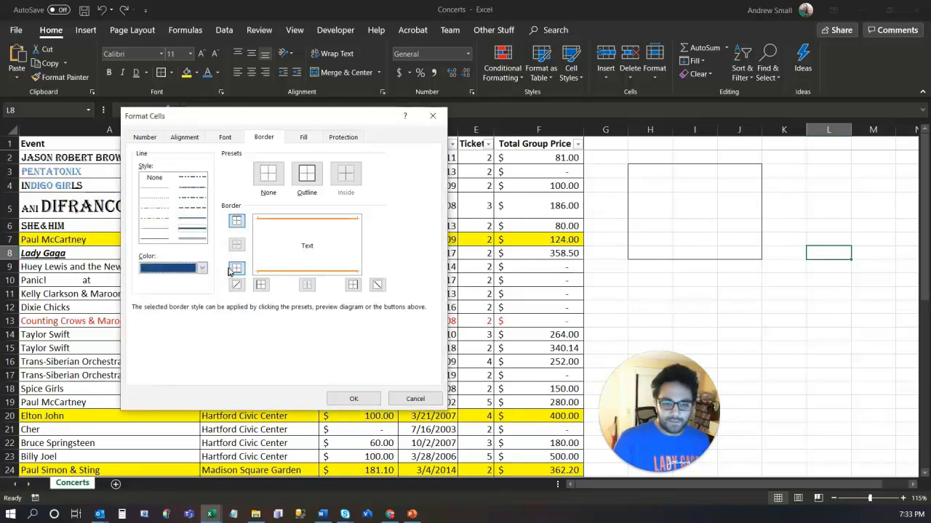
click(261, 284)
click(352, 284)
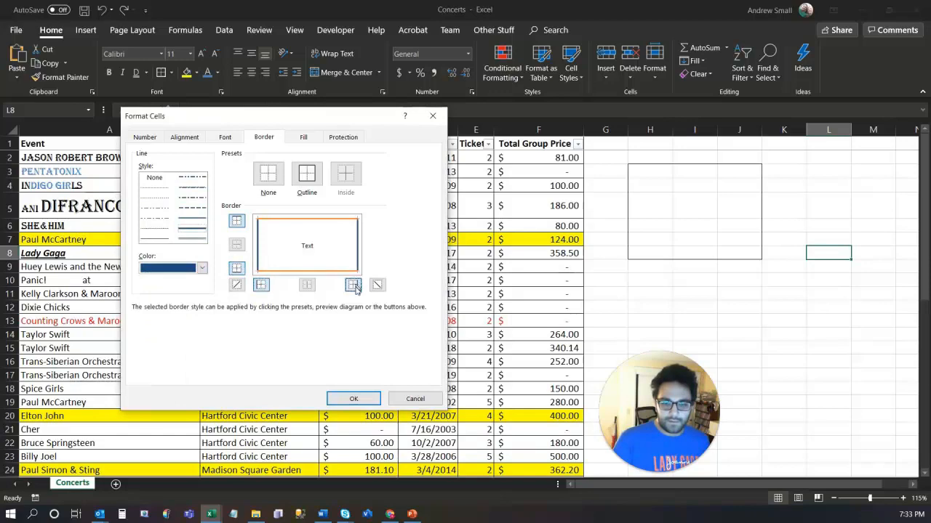
click(354, 401)
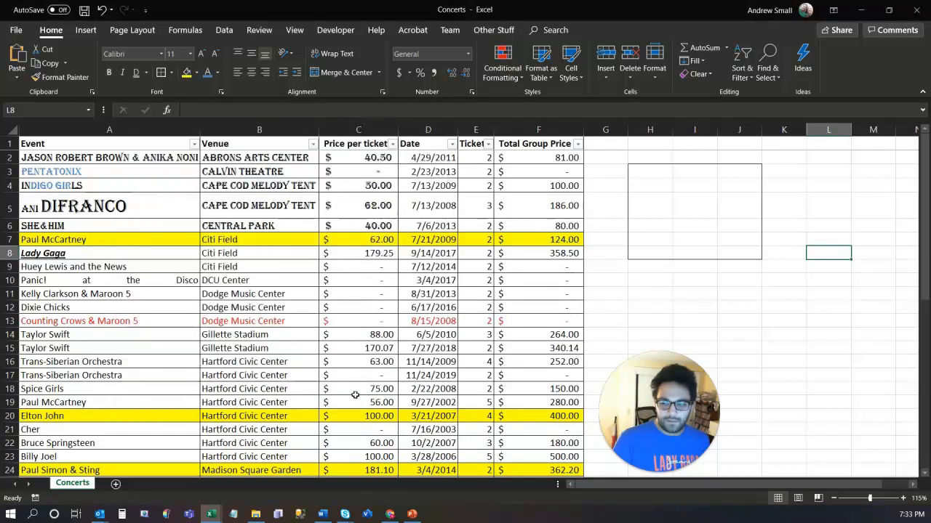
click(817, 320)
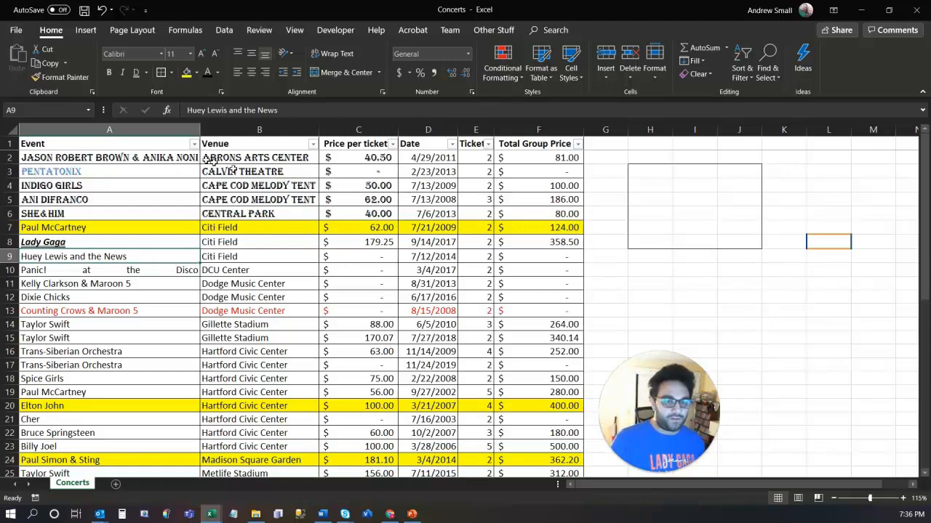
Try Clear All on columns A through M and undo it.
drag(149, 130, 884, 127)
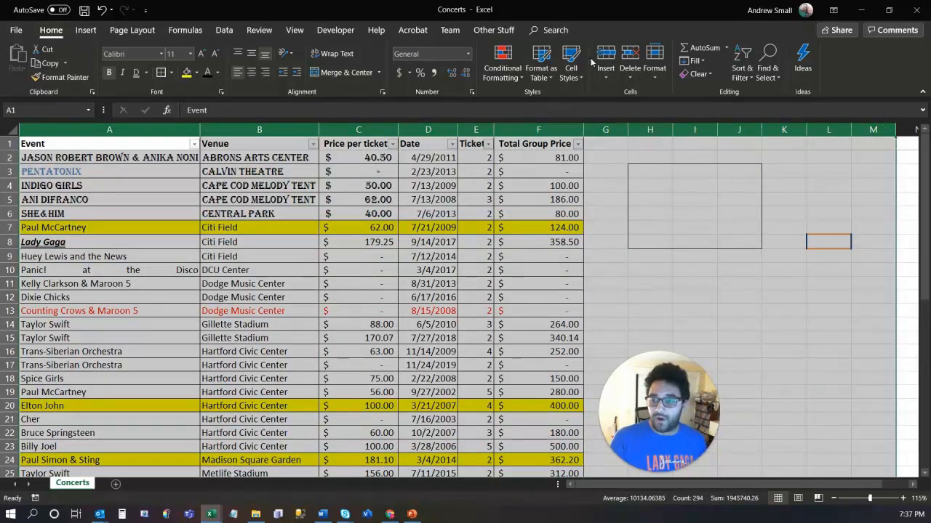
click(709, 76)
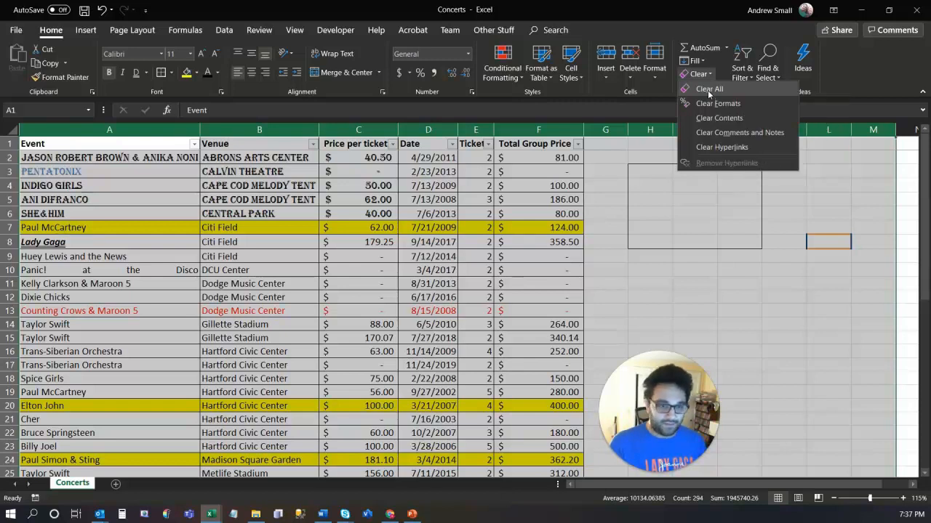
click(709, 89)
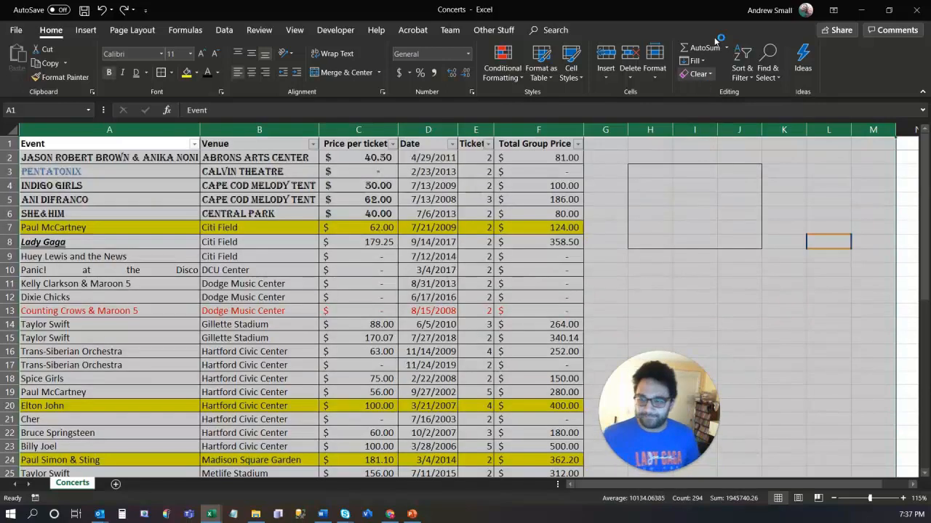
Clear only the formats from columns A through M.
click(699, 75)
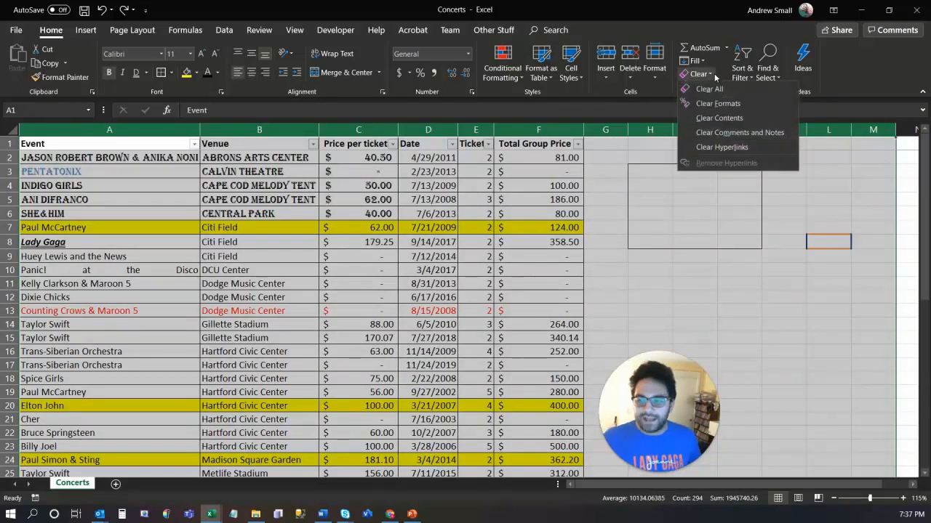
click(738, 105)
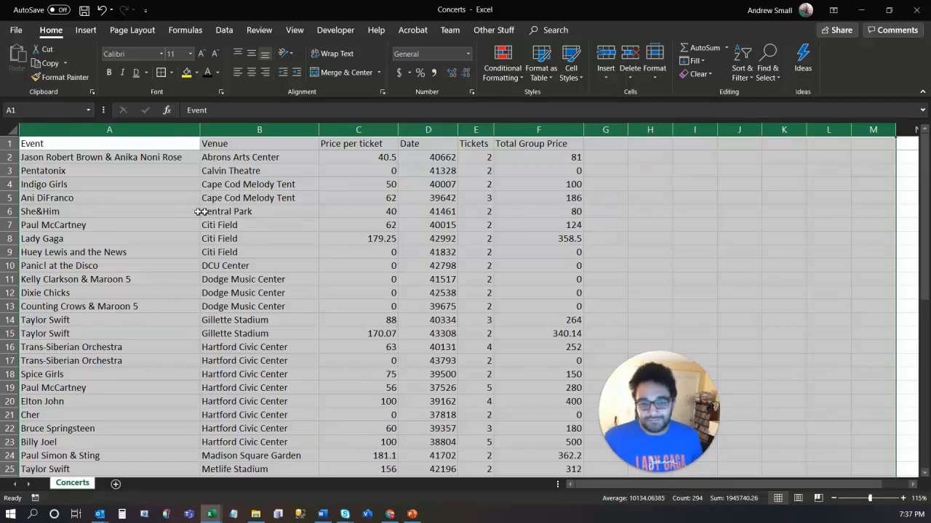
drag(116, 144, 445, 180)
Apply All Borders to the whole concert table and make its header row A1:F1 bold.
drag(344, 265, 339, 255)
key(ctrl+a)
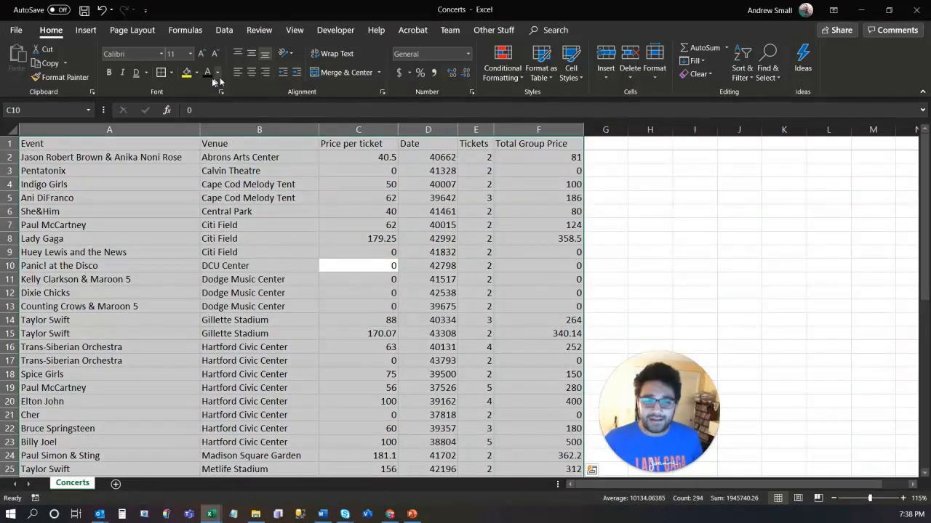
click(172, 74)
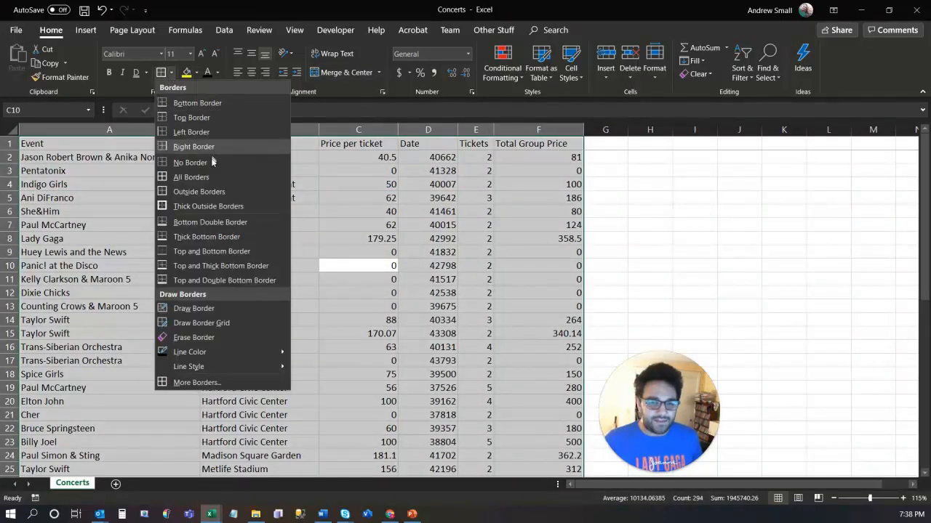
click(208, 175)
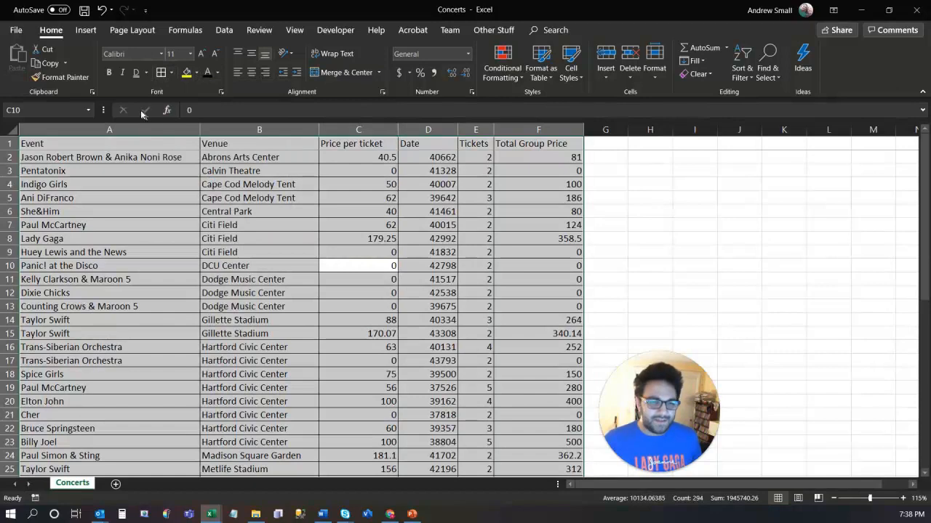
drag(126, 144, 508, 130)
key(ctrl+b)
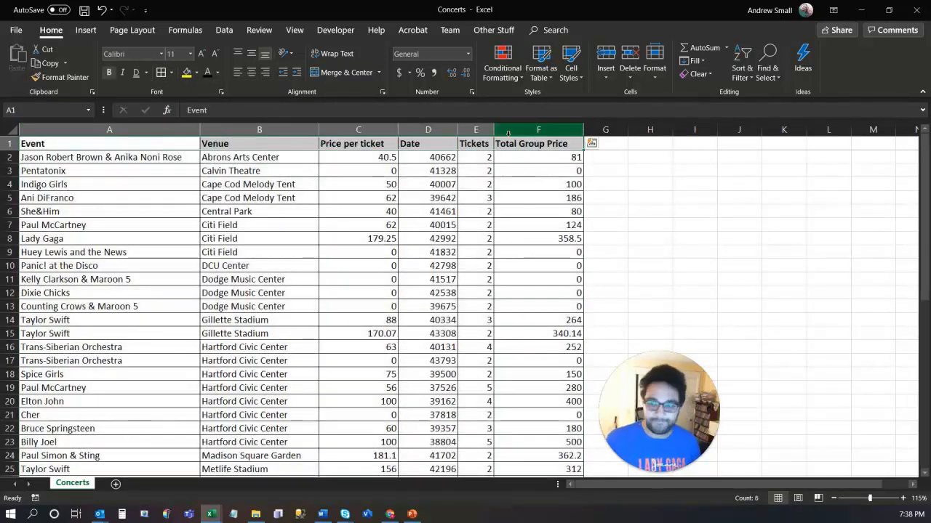
Format the Date column as Short Date.
click(425, 129)
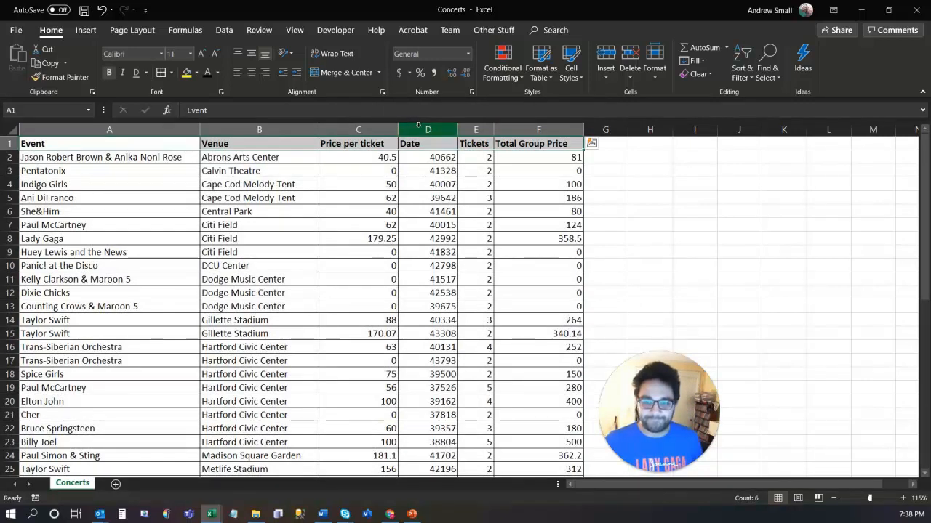
click(468, 55)
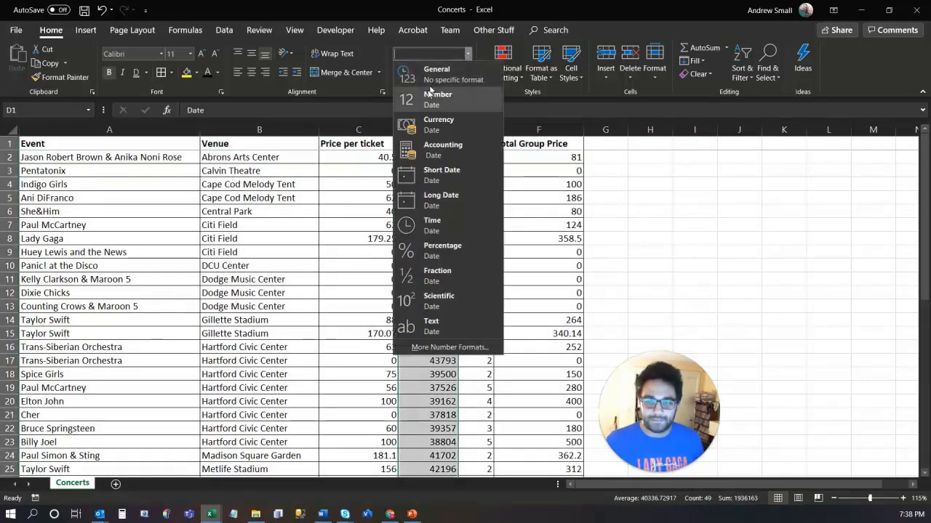
click(442, 170)
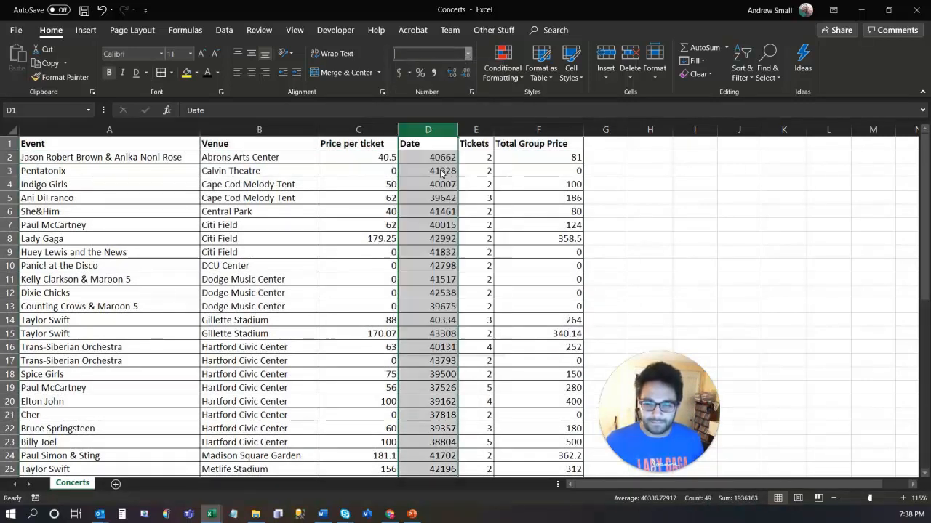
Apply the Accounting number format to the Price per ticket and Total Group Price columns and review the table down to its last row.
click(358, 129)
ctrl+click(513, 131)
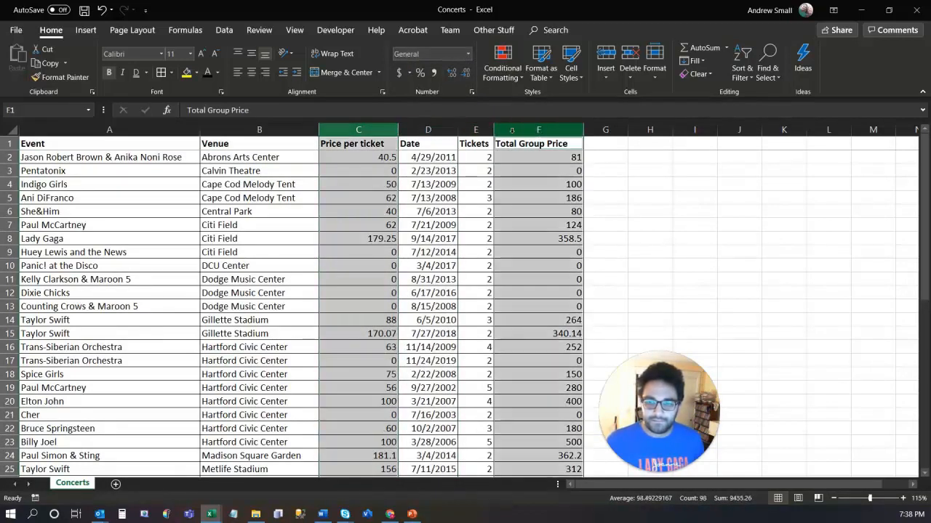
click(399, 73)
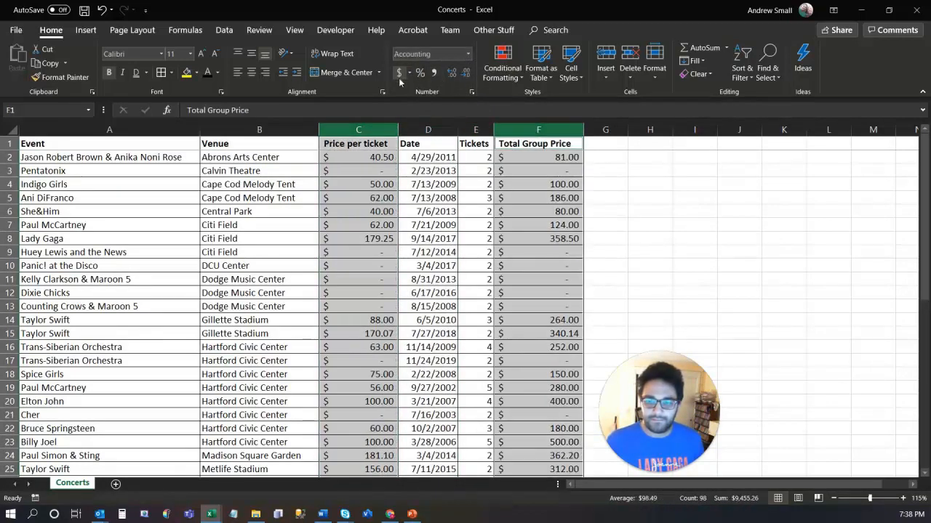
click(427, 211)
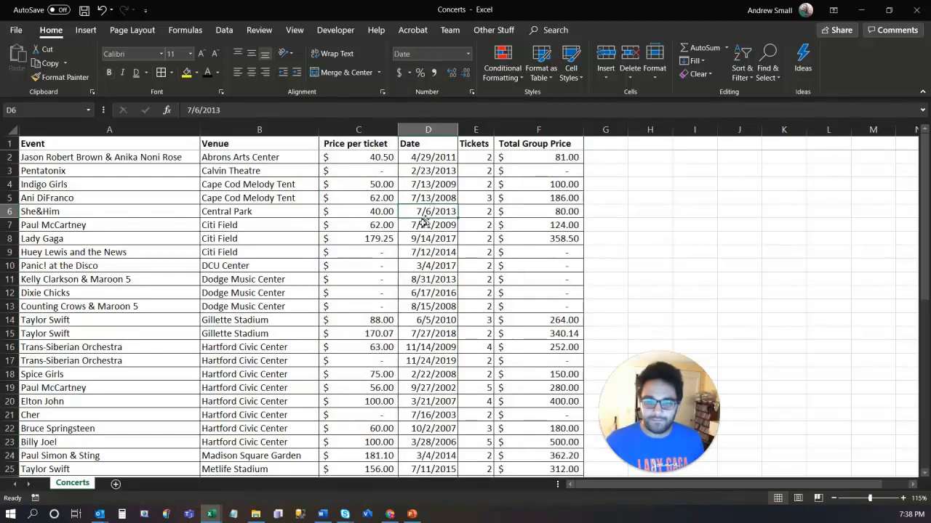
scroll(269, 247, down, 4)
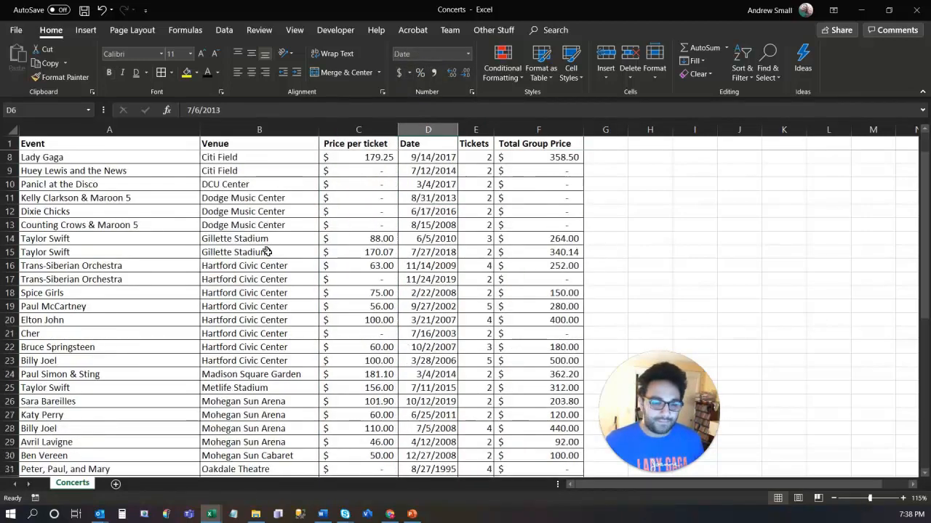
scroll(267, 247, down, 5)
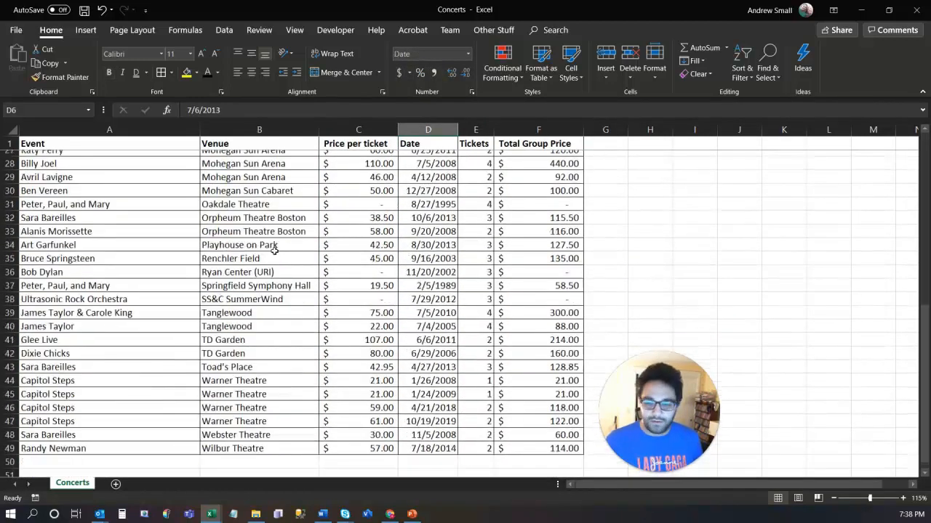